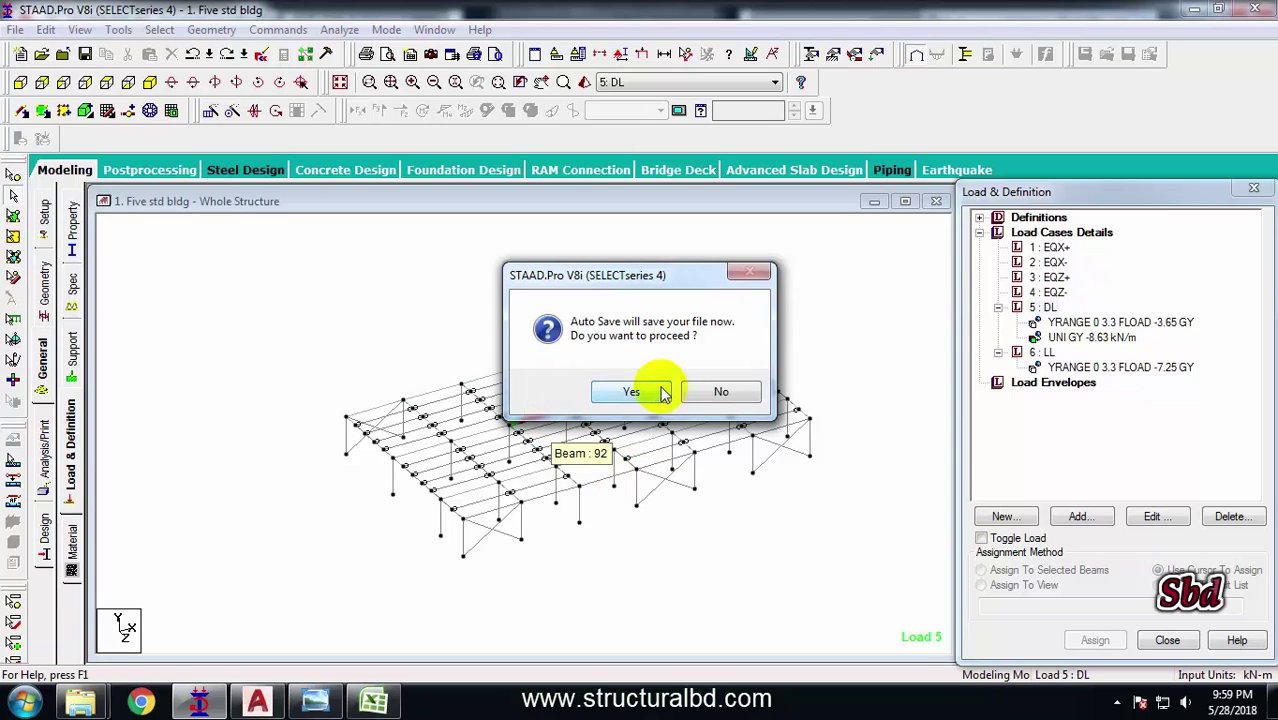
# - Accept the auto-save of the building file
pyautogui.click(645, 391)
pyautogui.click(522, 374)
pyautogui.moveTo(645, 415); pyautogui.dragTo(593, 470, button='middle')
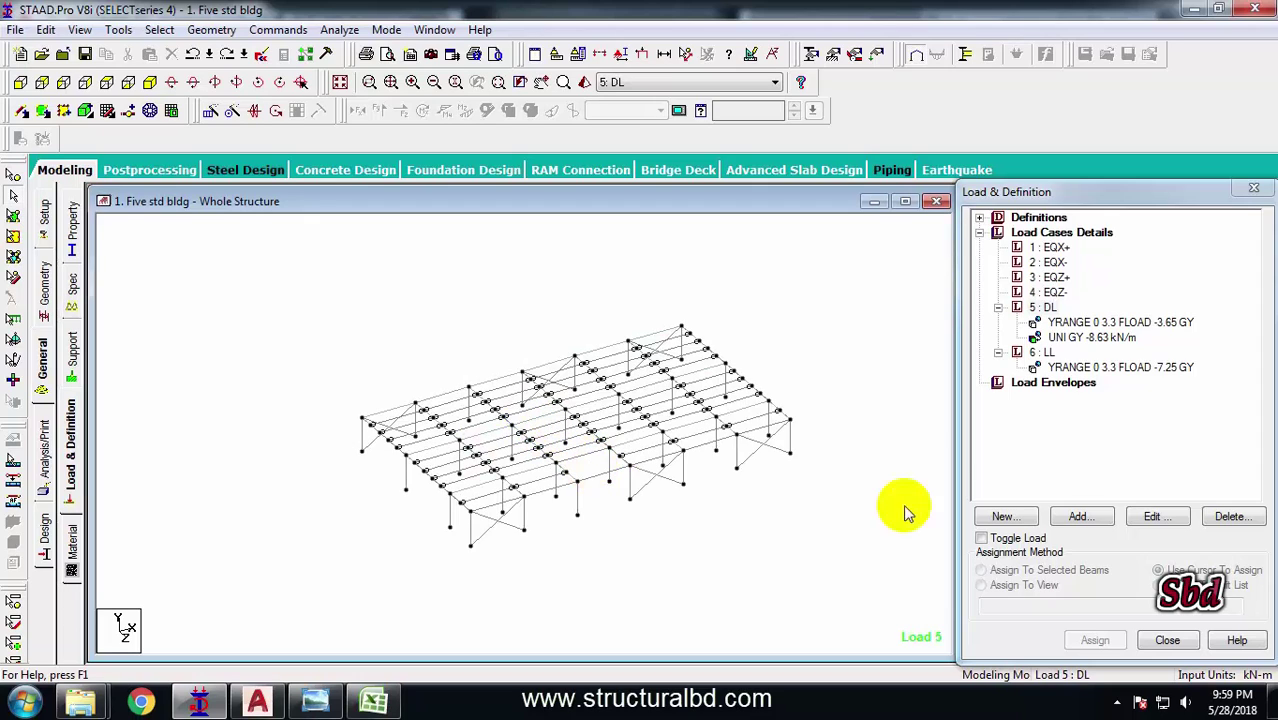
# - Copy the entire single-storey frame upward with Translational Repeat in global Y, using 4 steps at 3.3 m spacing
pyautogui.click(20, 88)
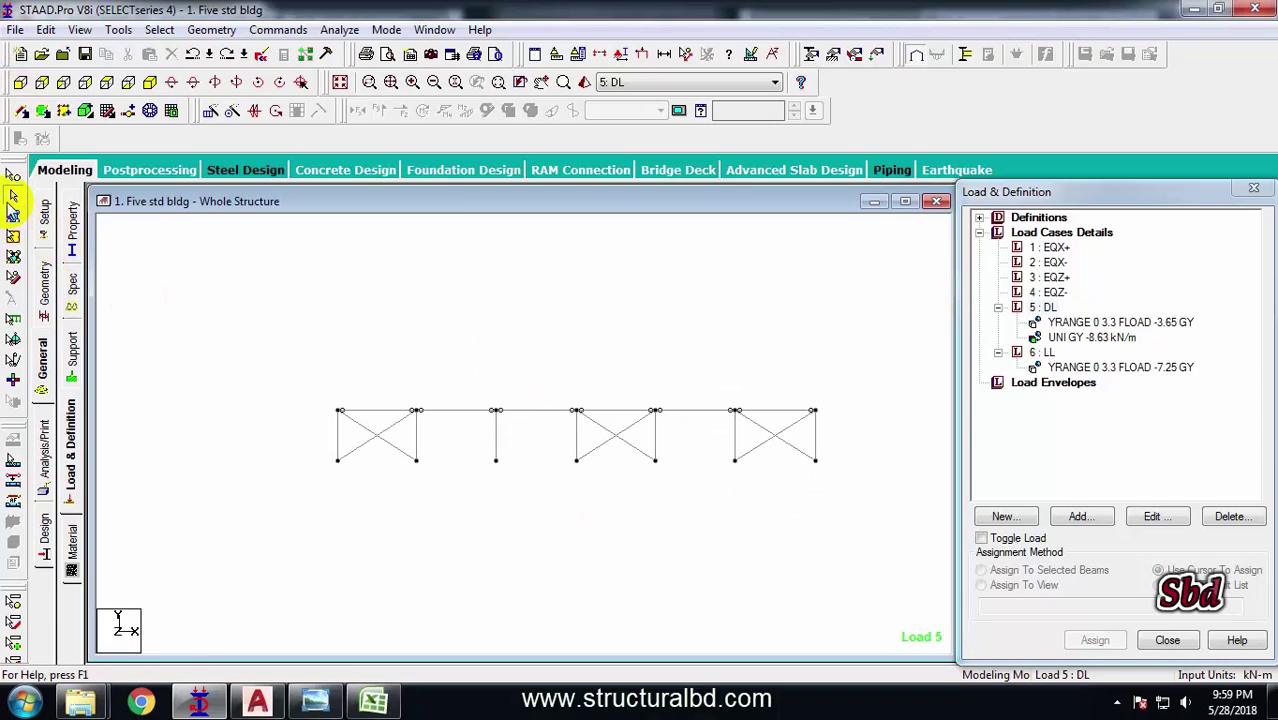
pyautogui.moveTo(886, 494); pyautogui.dragTo(276, 317)
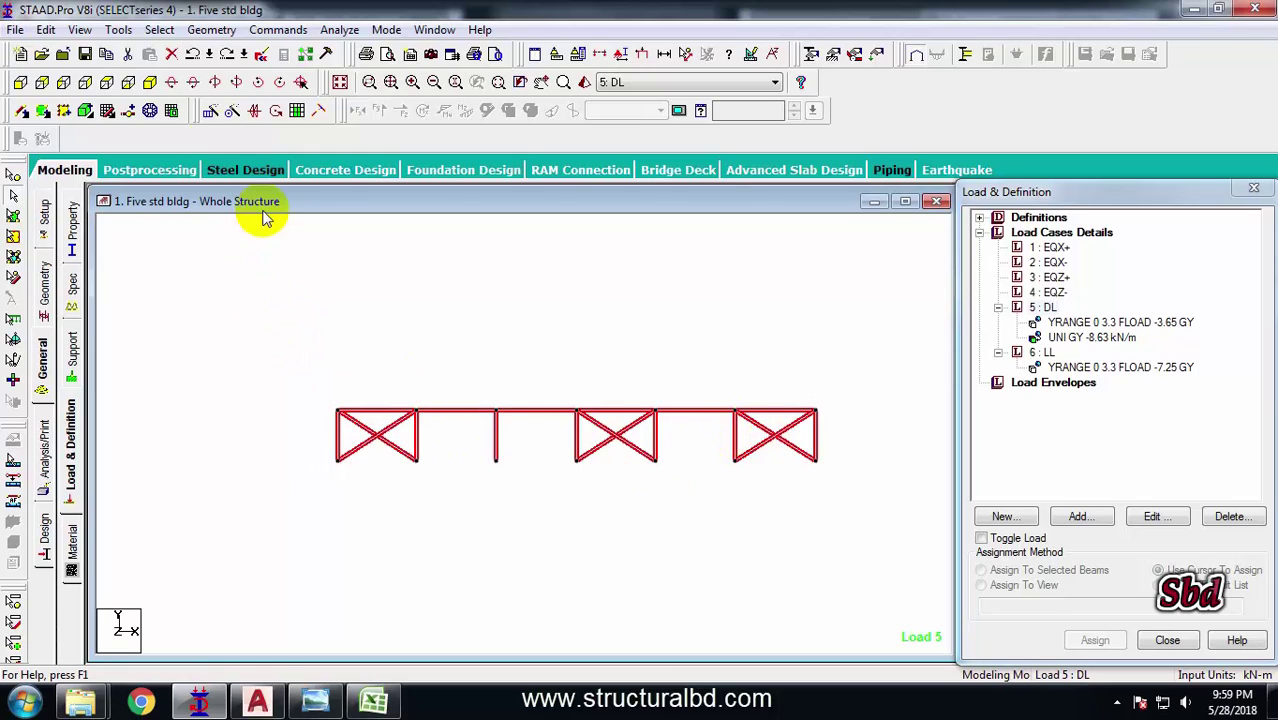
pyautogui.click(210, 112)
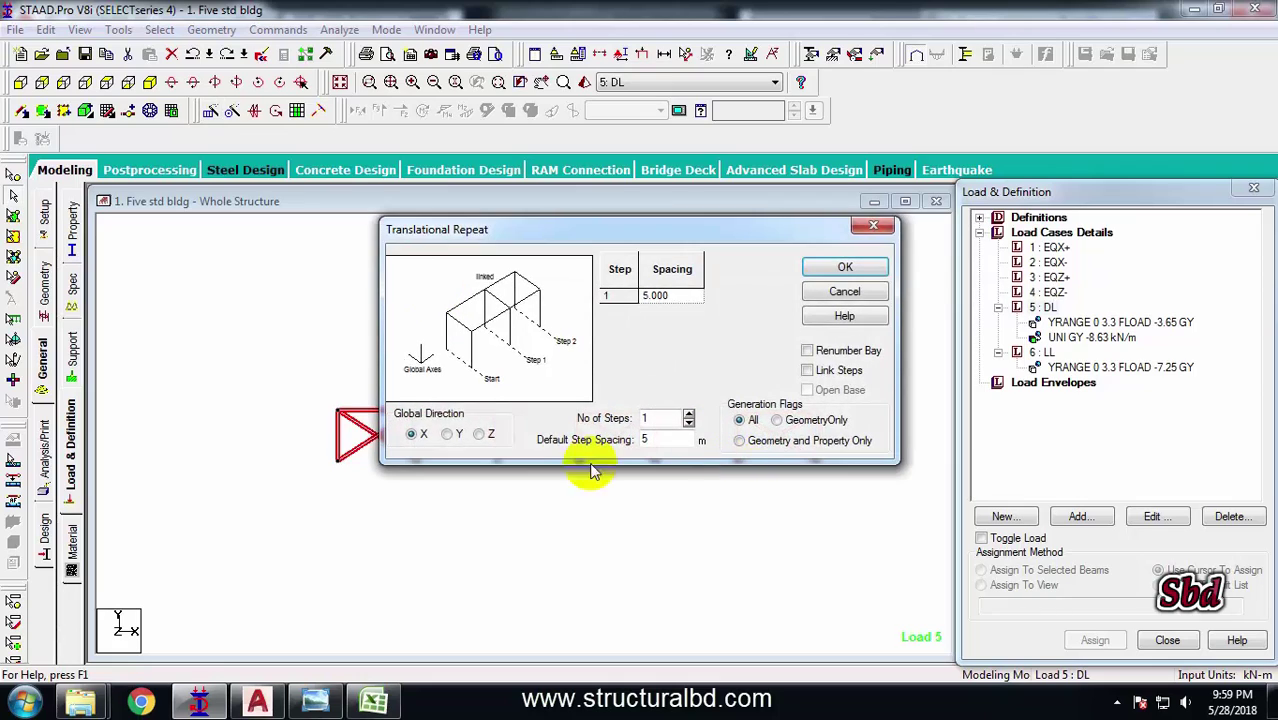
pyautogui.click(453, 436)
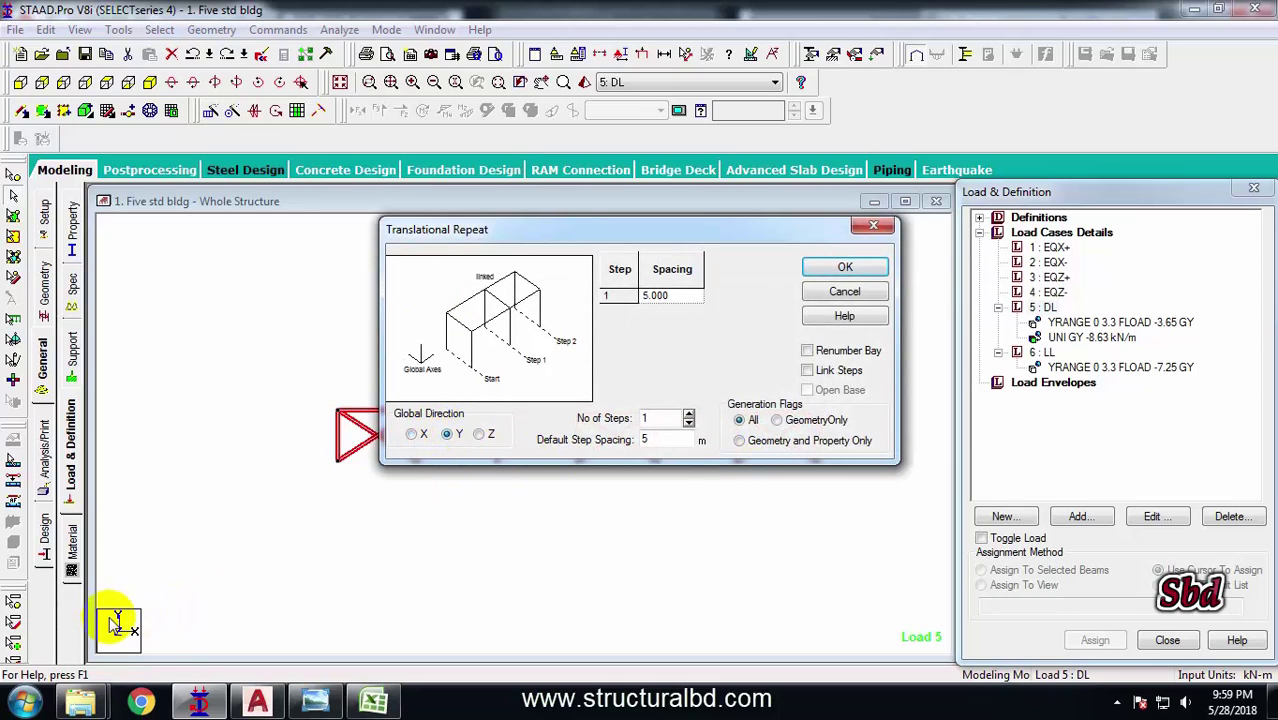
pyautogui.click(645, 440)
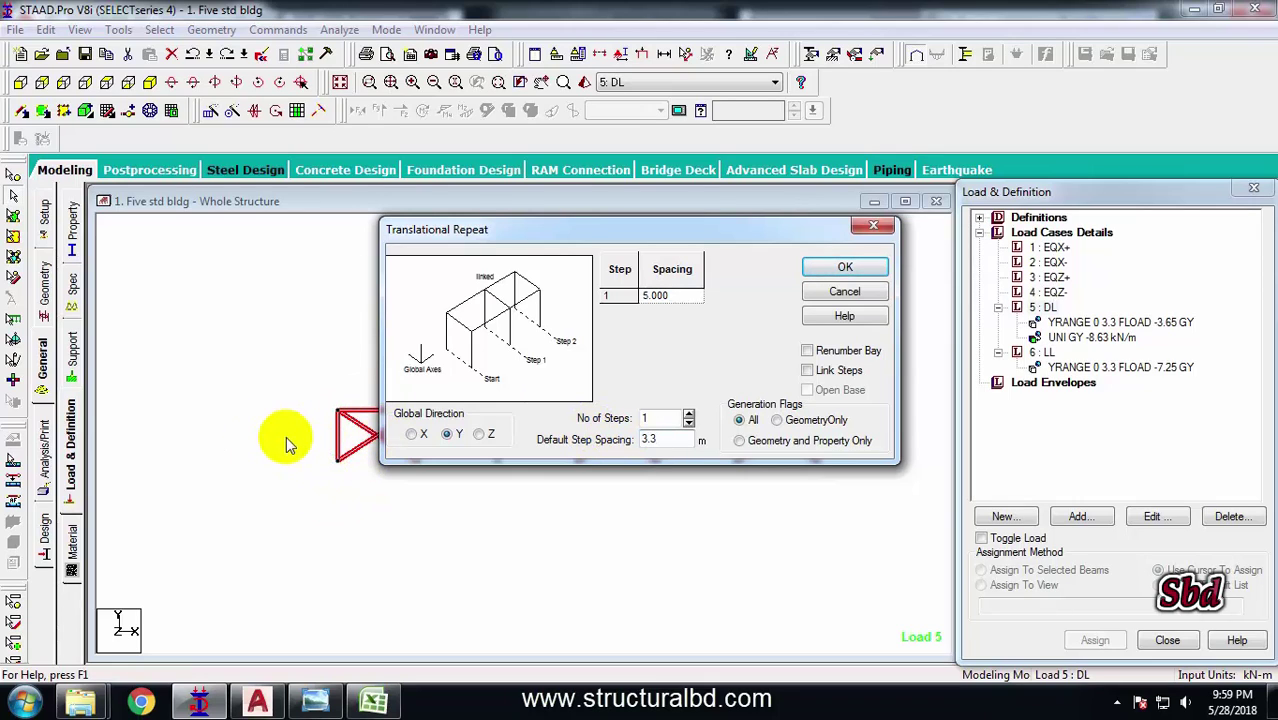
pyautogui.doubleClick(662, 418)
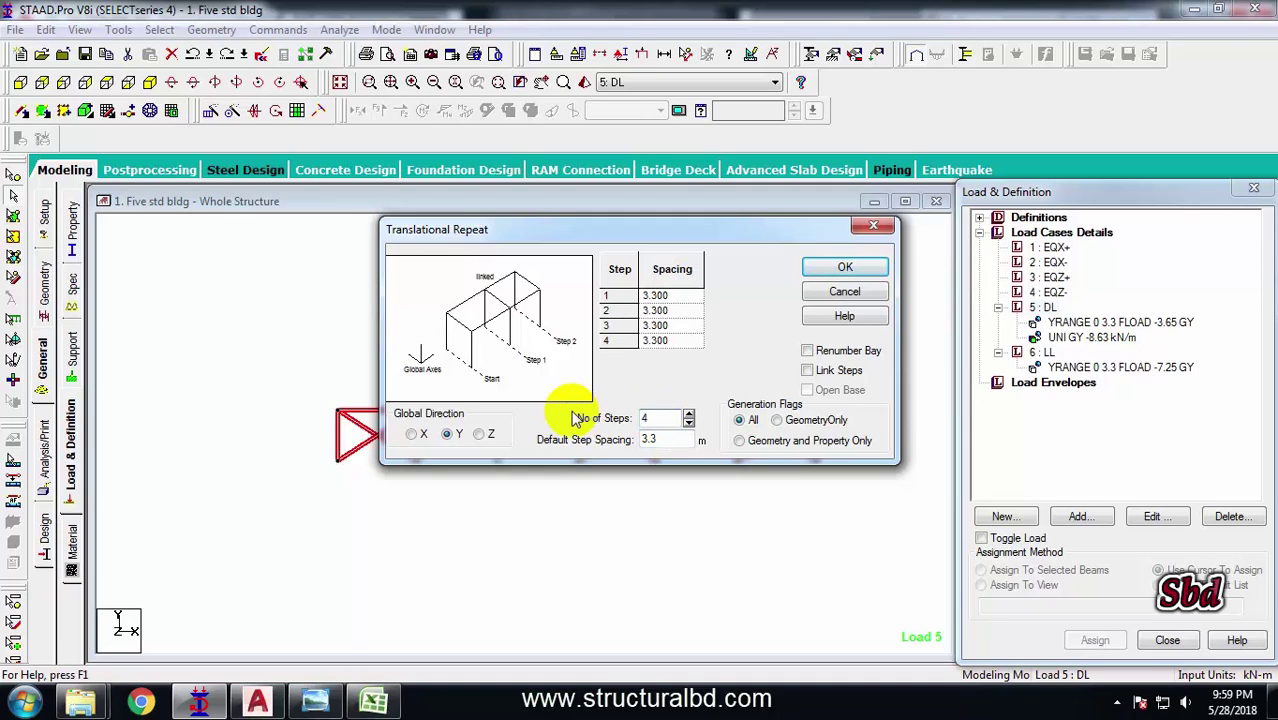
pyautogui.click(845, 270)
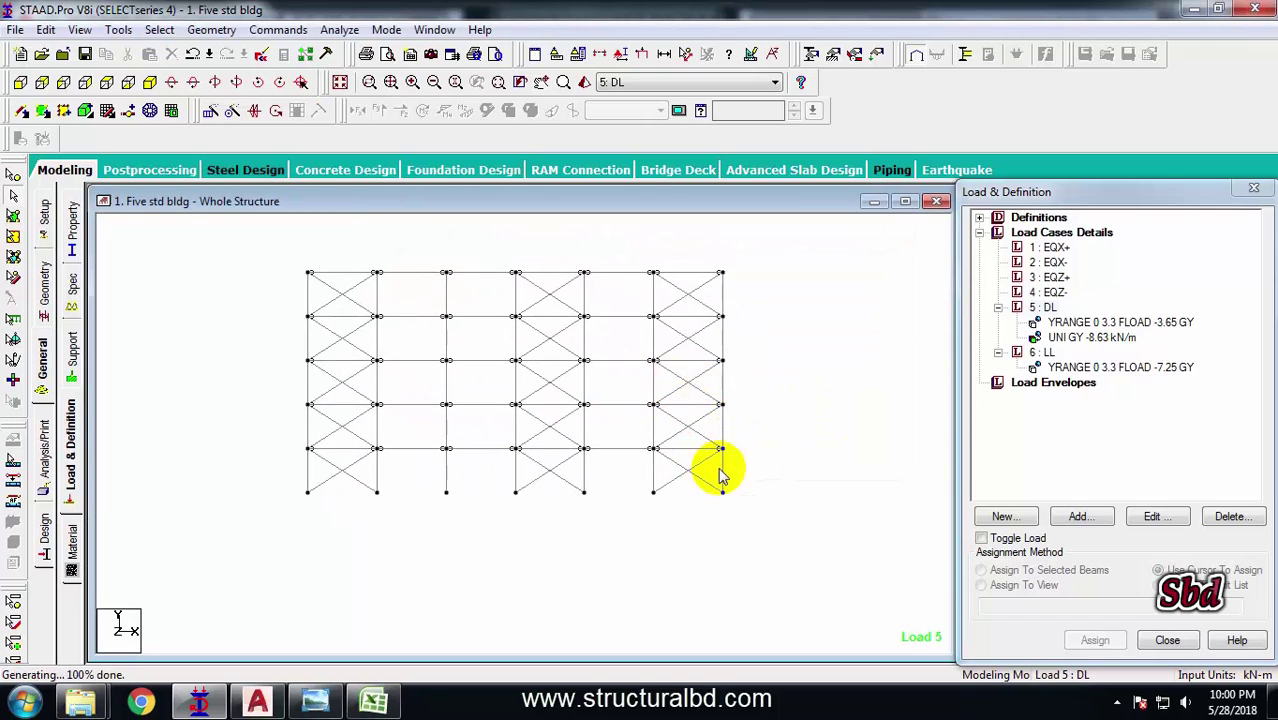
# - Examine the columns and the repeated storeys of the frame in the whole-structure and 3D rendered views
pyautogui.click(722, 472)
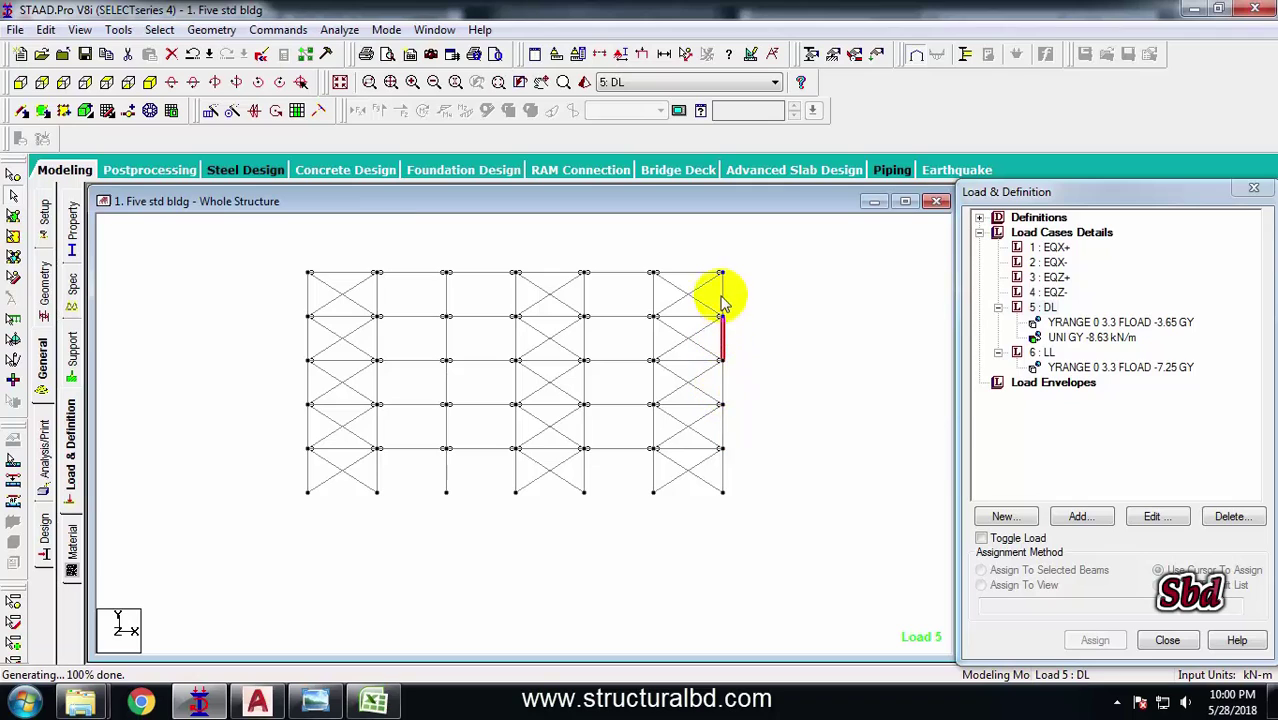
pyautogui.scroll(-2, 462, 397)
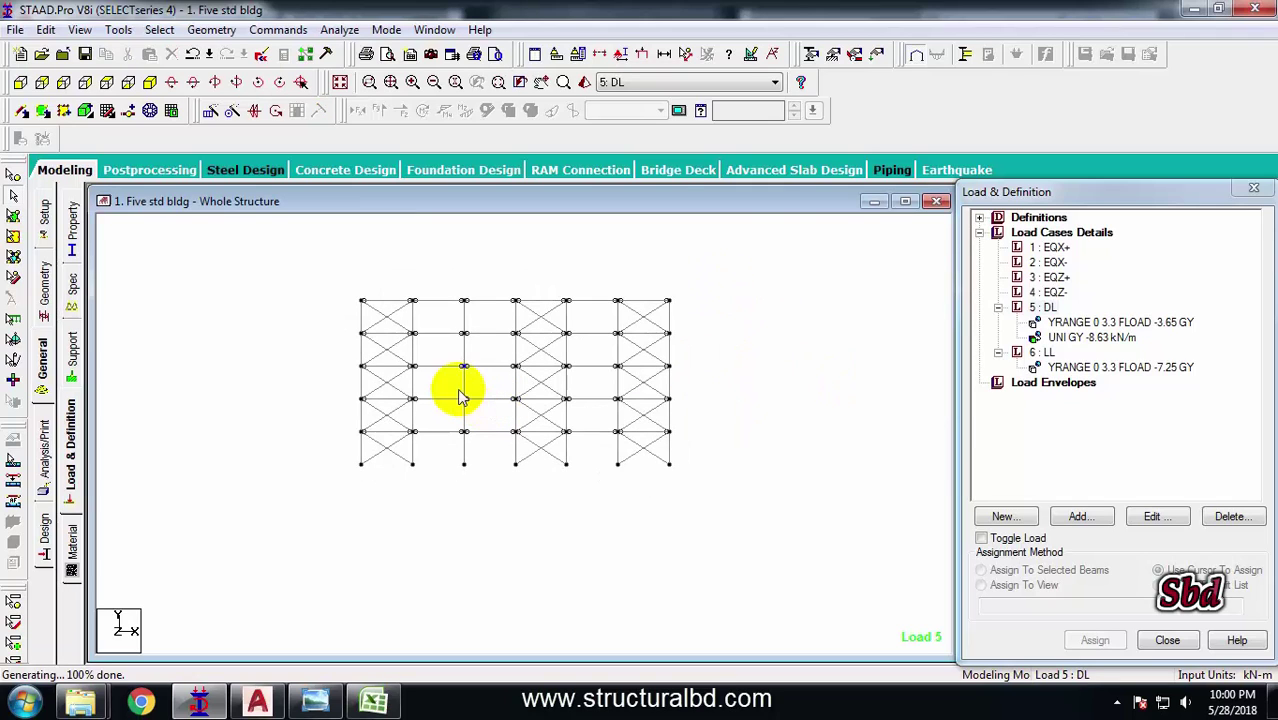
pyautogui.click(340, 83)
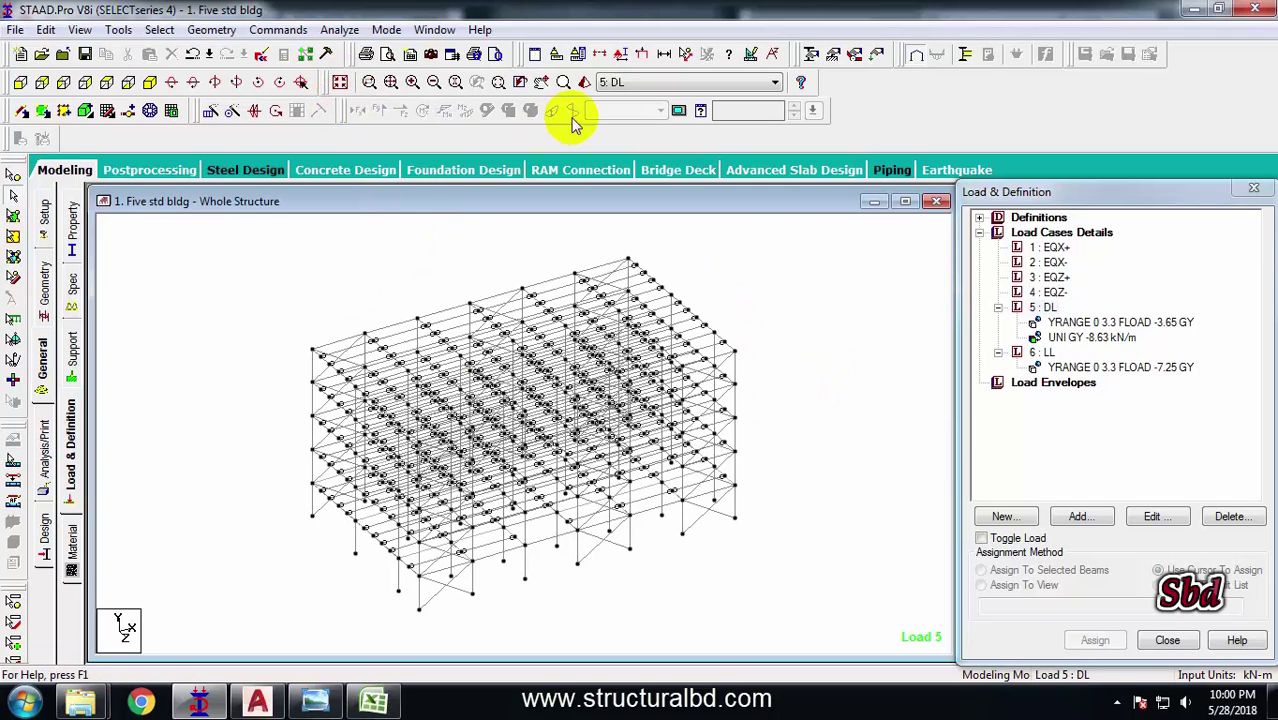
pyautogui.click(583, 84)
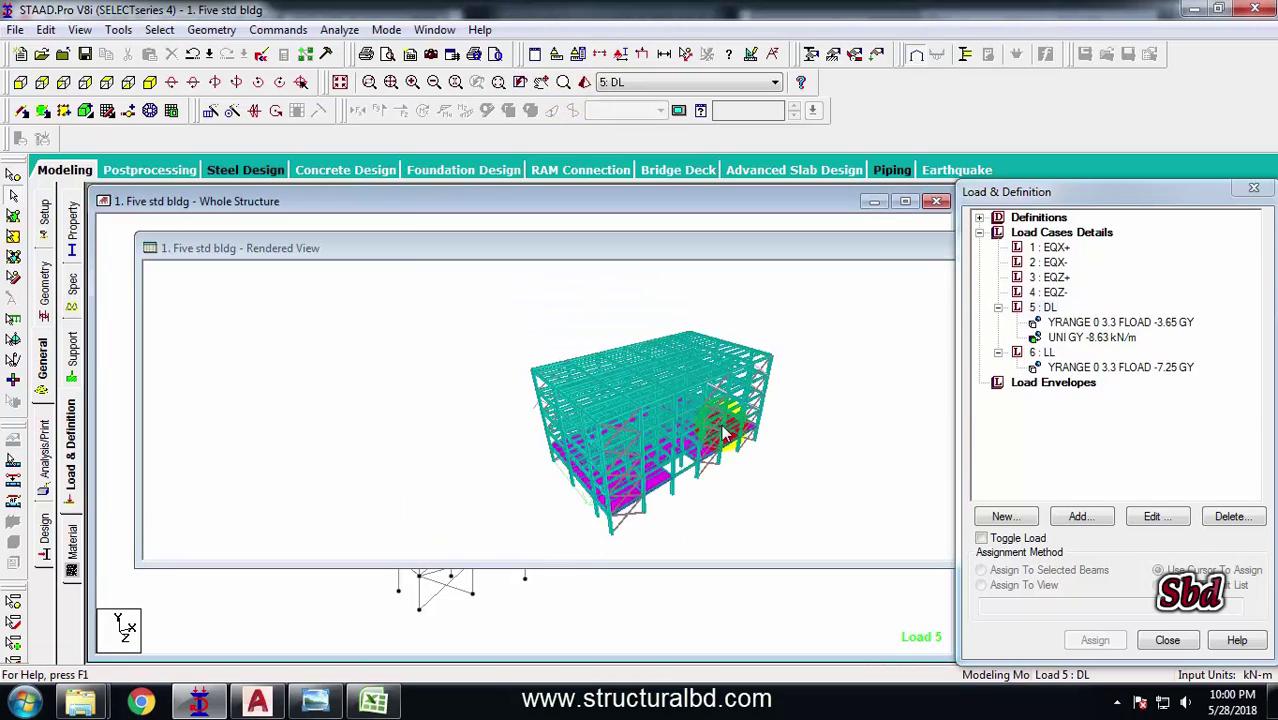
pyautogui.moveTo(661, 444); pyautogui.dragTo(611, 415)
pyautogui.moveTo(770, 258); pyautogui.dragTo(479, 248)
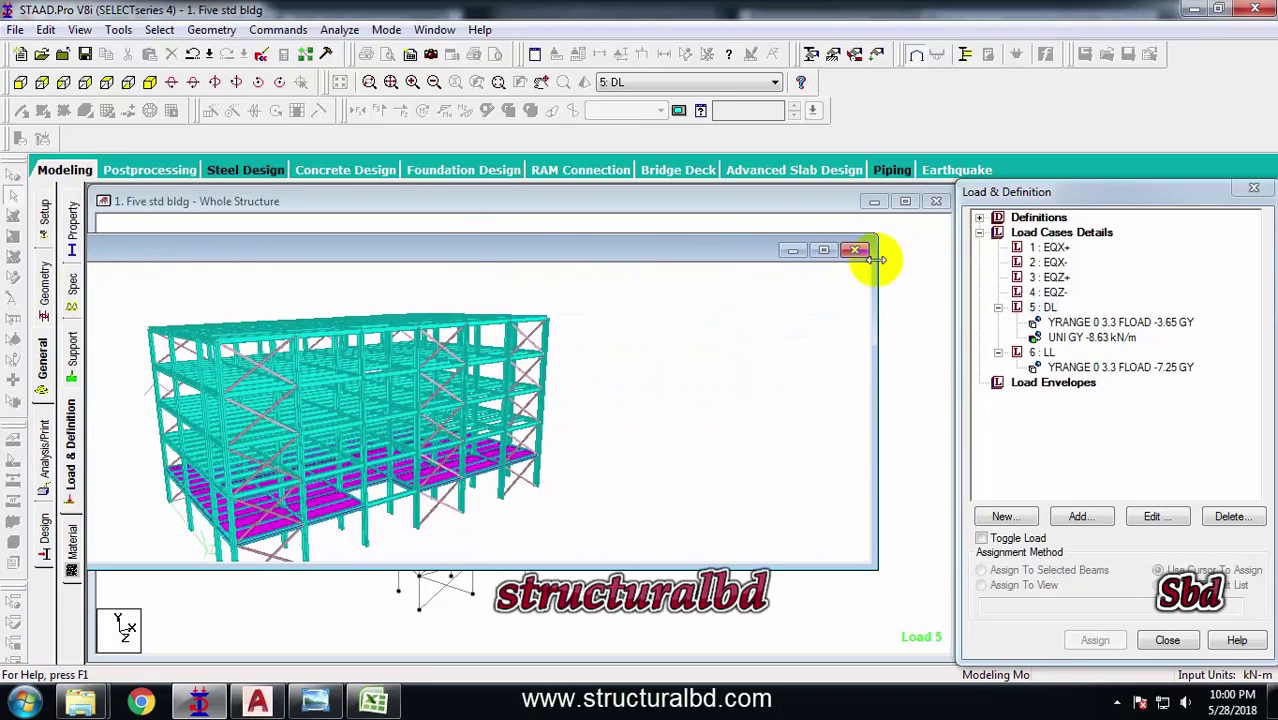
pyautogui.click(853, 251)
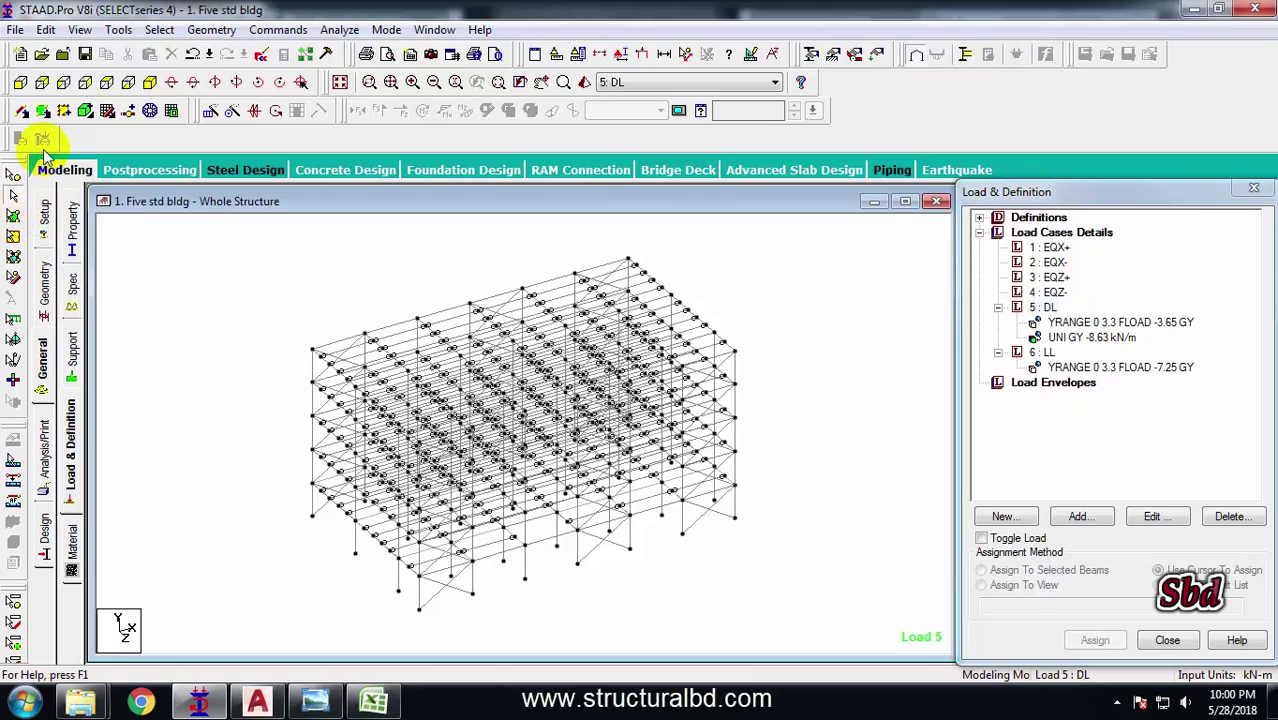
# - Select the first-floor slab plates and copy them to the storeys above with Translational Repeat in global Y at 3.3 m spacing
pyautogui.click(20, 88)
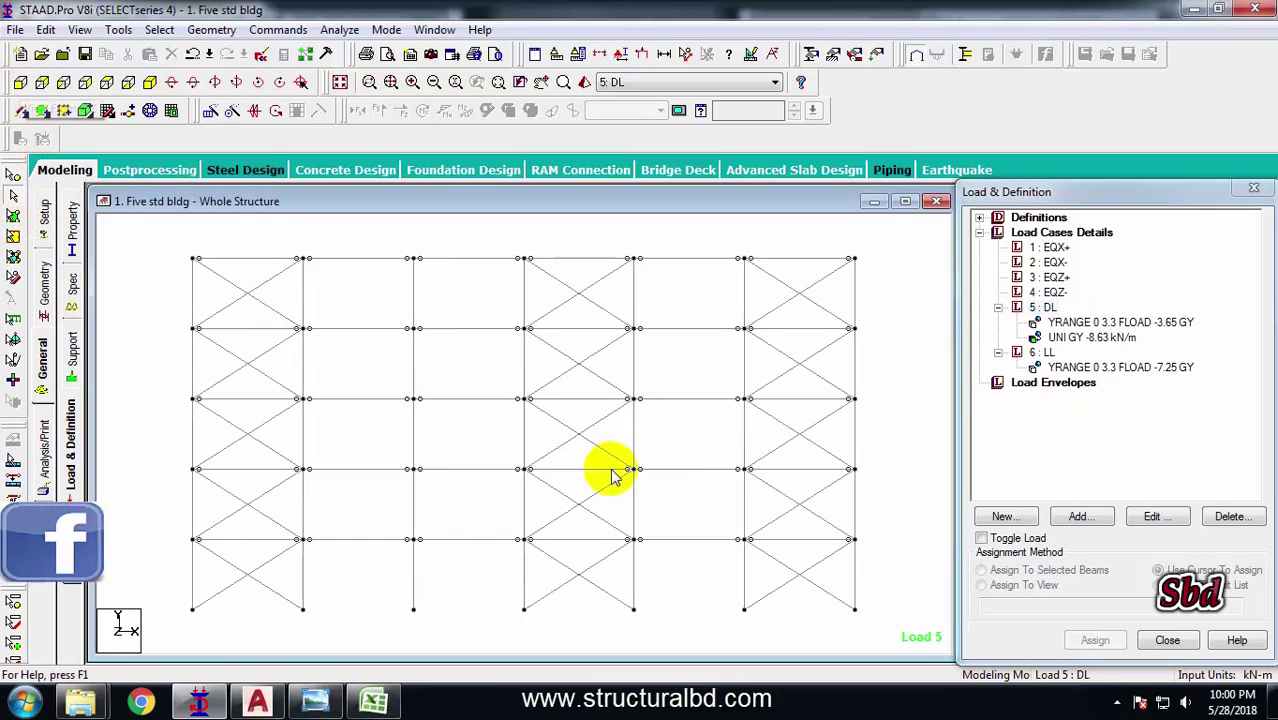
pyautogui.click(13, 216)
pyautogui.moveTo(265, 458); pyautogui.dragTo(795, 472)
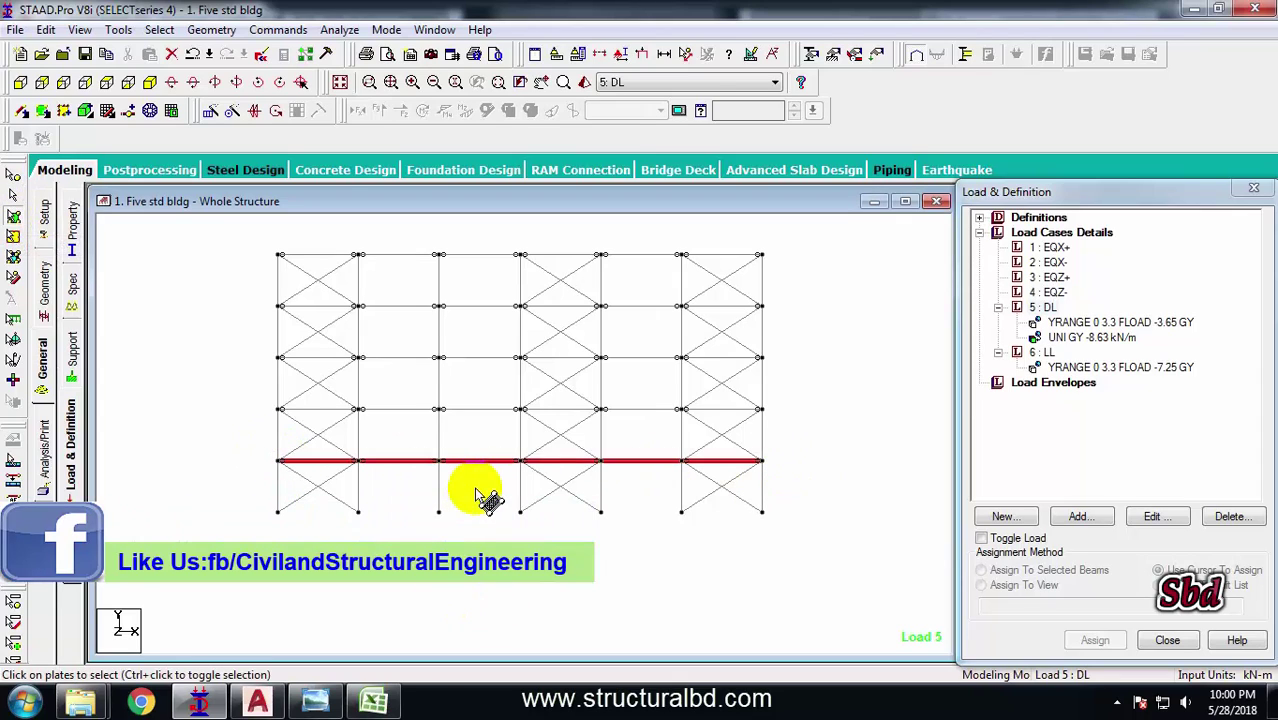
pyautogui.click(212, 113)
pyautogui.click(452, 435)
pyautogui.moveTo(655, 440); pyautogui.dragTo(588, 441)
pyautogui.write('3.3')
pyautogui.doubleClick(650, 419)
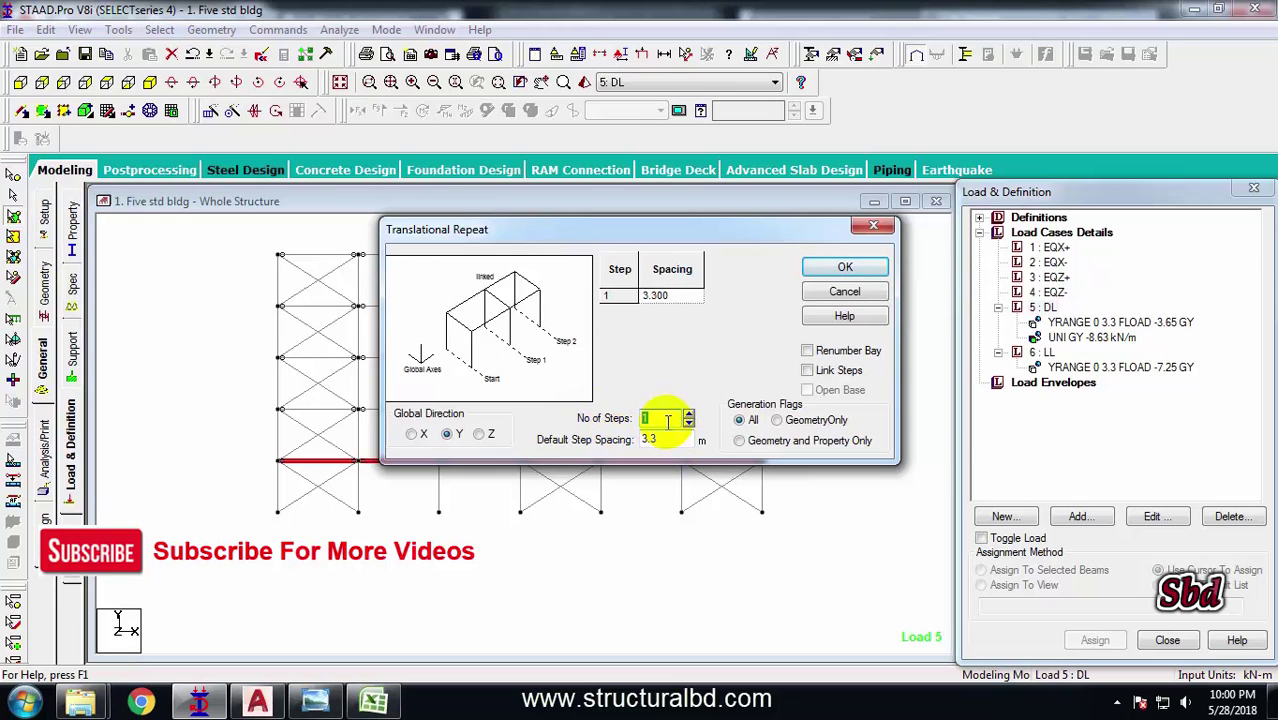
pyautogui.click(845, 267)
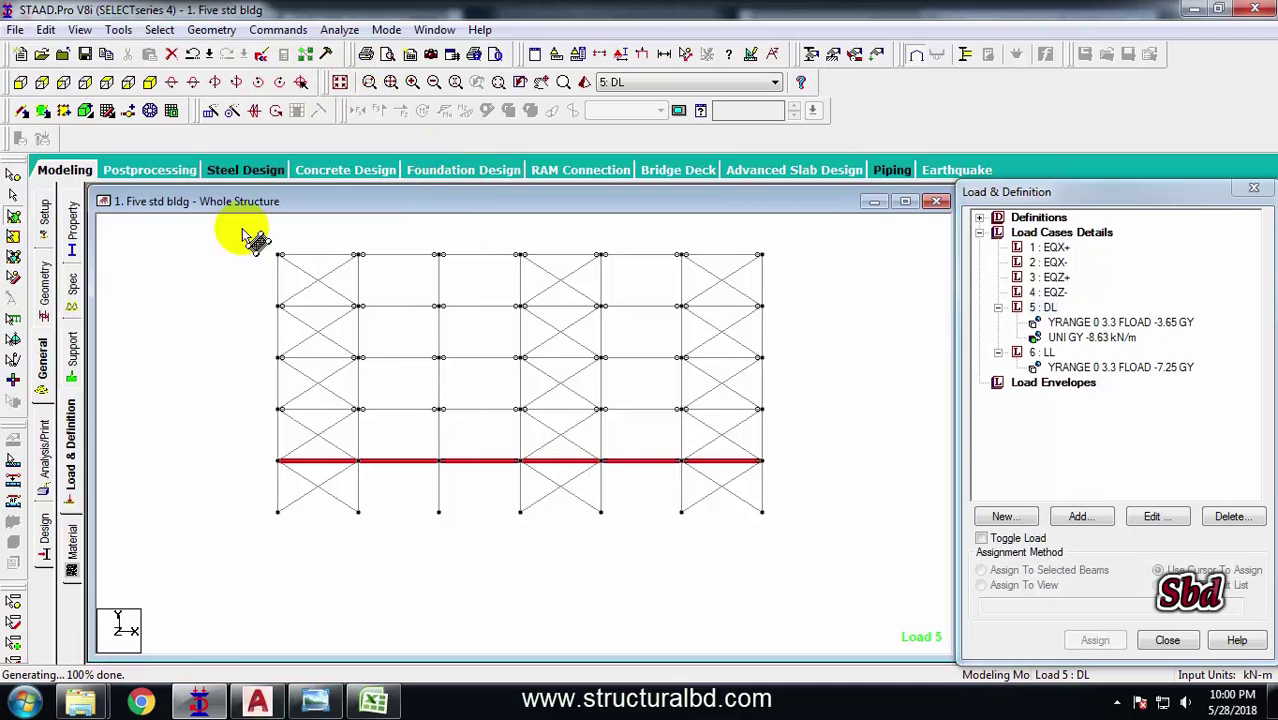
# - Examine the floor slabs of the whole building in the 3D rendered view and in the isometric frame view
pyautogui.click(326, 107)
pyautogui.click(341, 84)
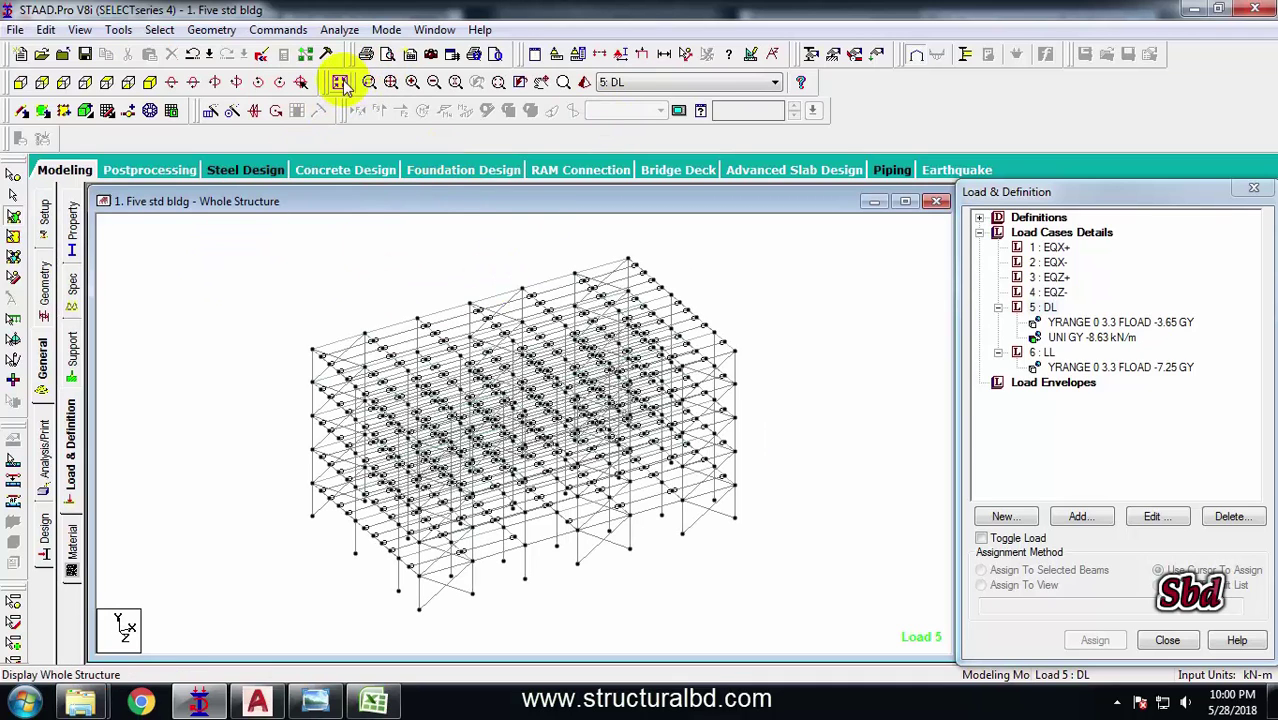
pyautogui.click(585, 83)
pyautogui.moveTo(670, 440); pyautogui.dragTo(396, 275)
pyautogui.click(434, 400)
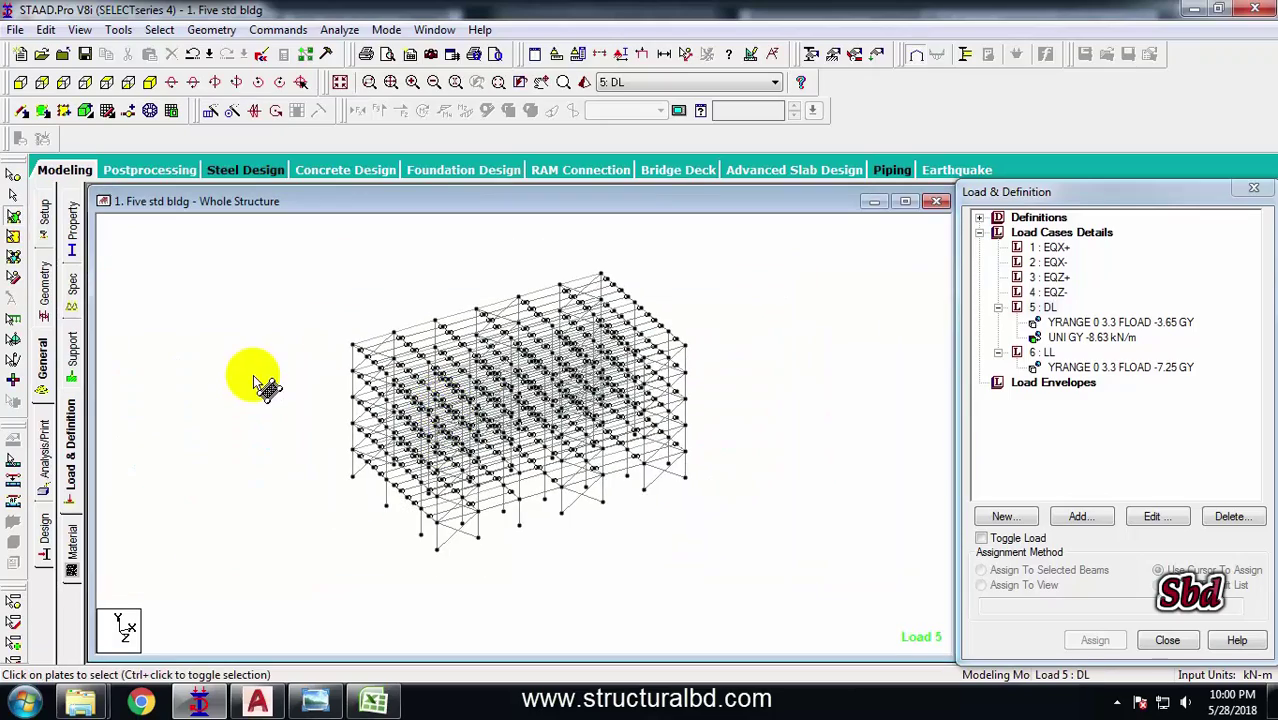
pyautogui.press('Down')
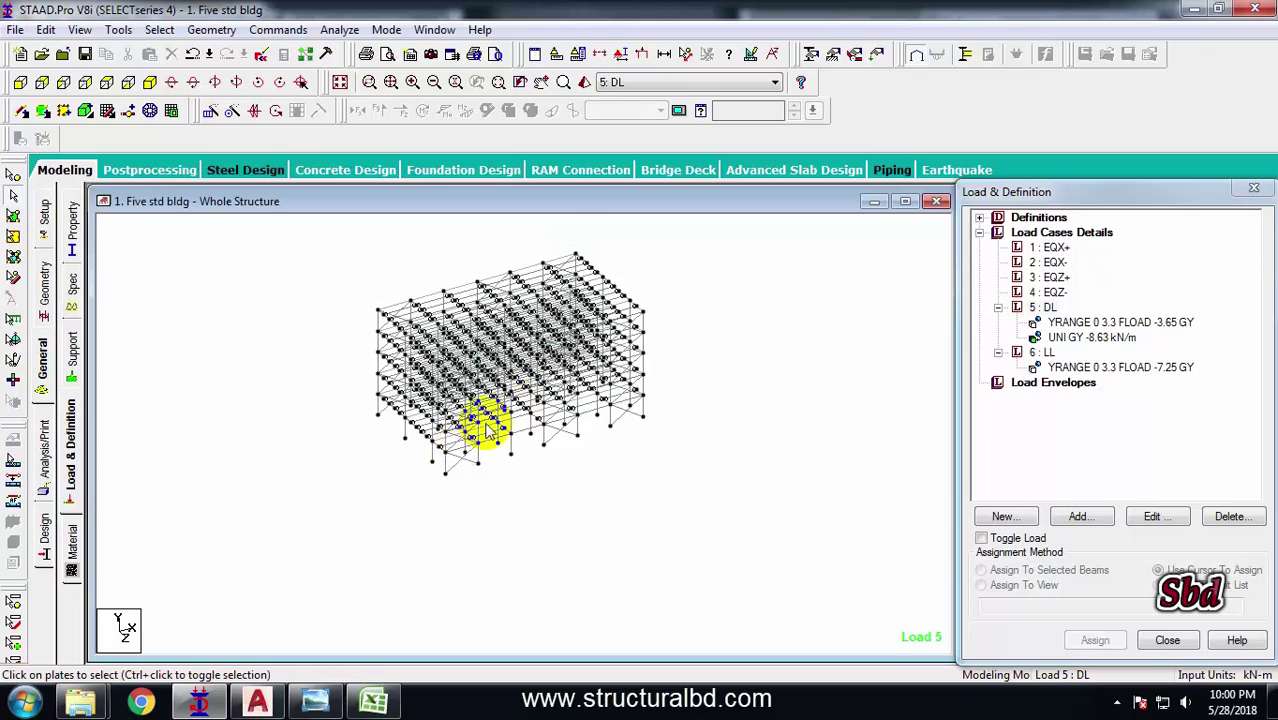
pyautogui.press('Down')
pyautogui.press('Down')
pyautogui.press('Down')
pyautogui.press('Down')
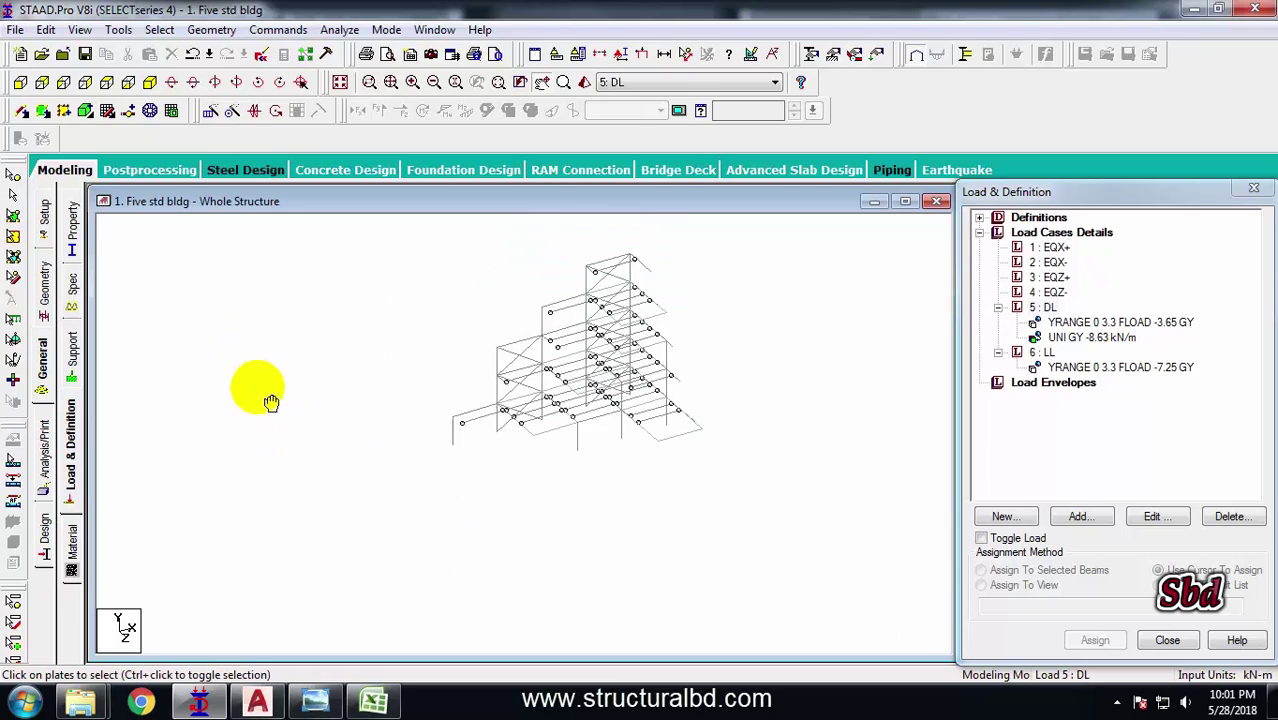
# - Switch to AutoCAD and examine the part of the building elevation above the roof level
pyautogui.click(257, 703)
pyautogui.scroll(-3, 600, 345)
pyautogui.scroll(5, 560, 370)
pyautogui.scroll(4, 500, 378)
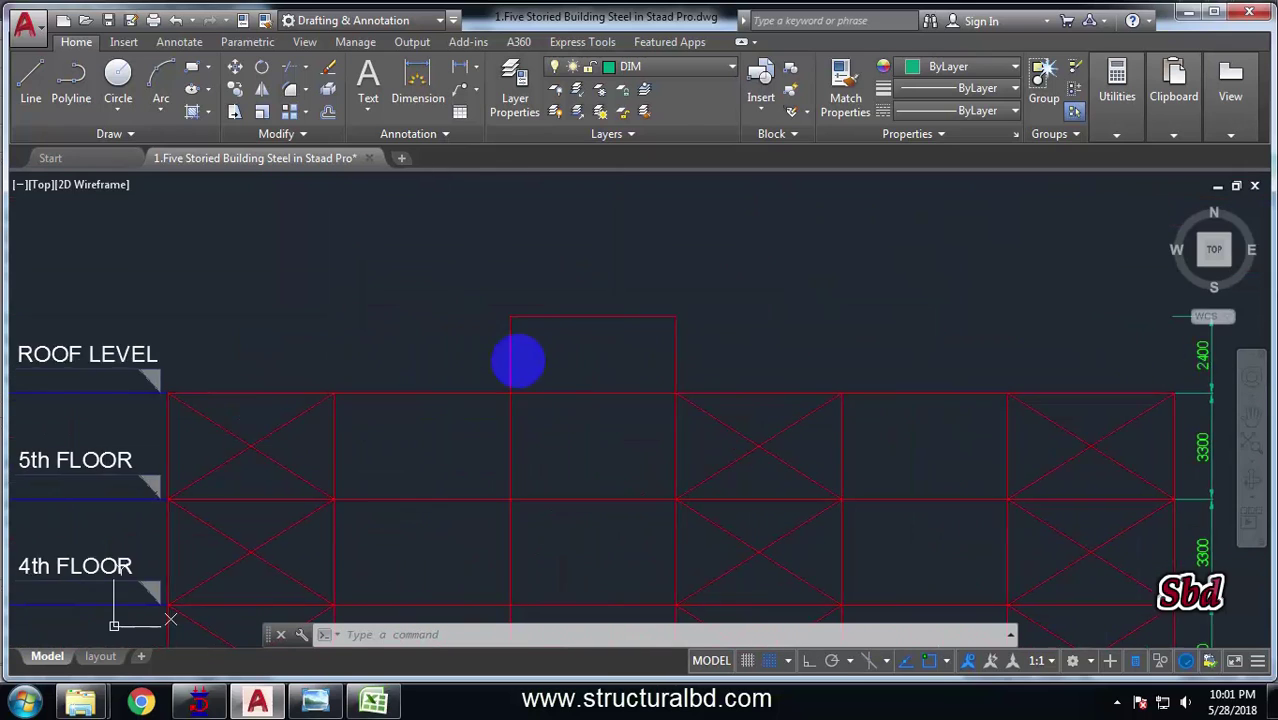
# - Return to STAAD.Pro and open the roof-level beams alone in a new view, shown isometrically
pyautogui.click(201, 703)
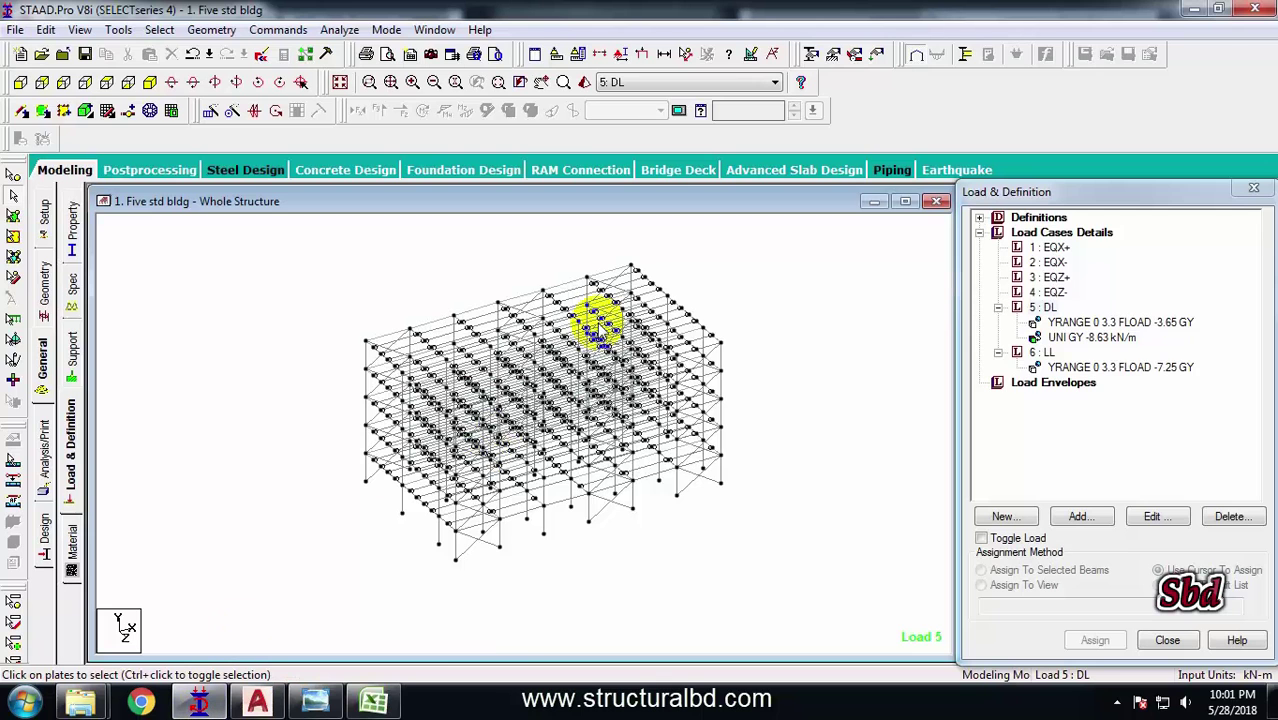
pyautogui.click(20, 84)
pyautogui.moveTo(278, 272); pyautogui.dragTo(798, 320)
pyautogui.rightClick(666, 260)
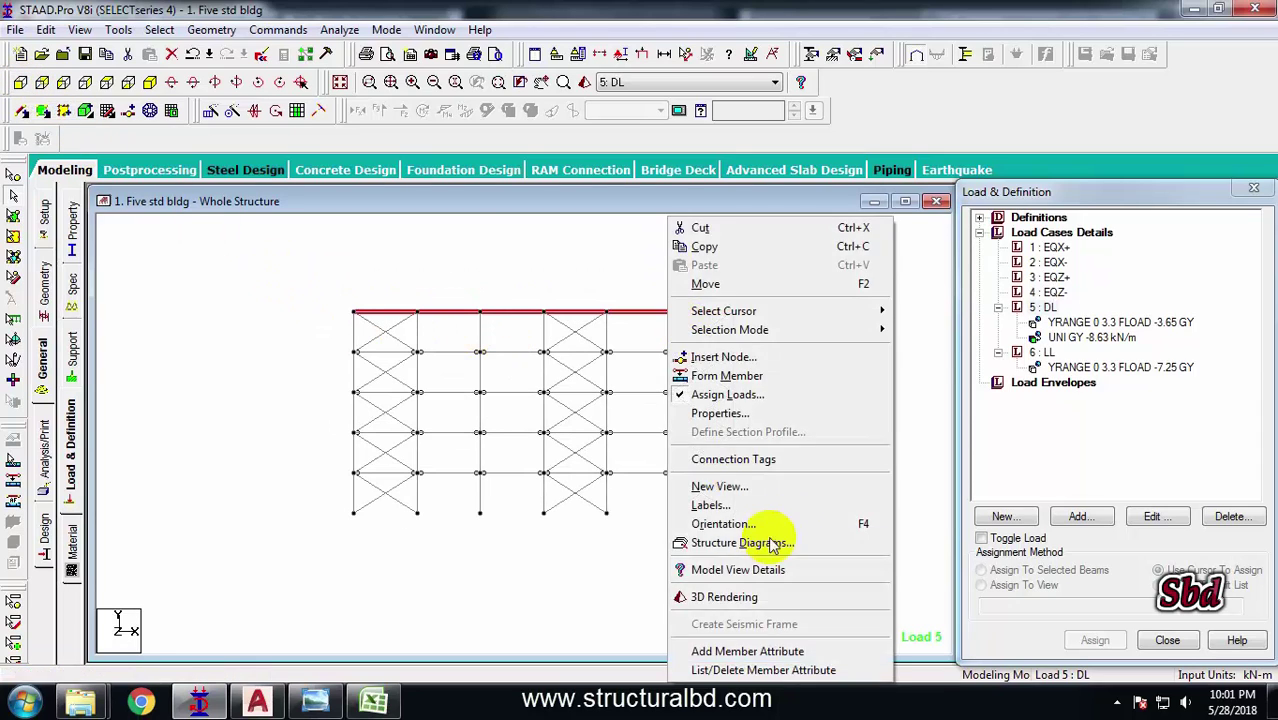
pyautogui.click(765, 488)
pyautogui.click(757, 330)
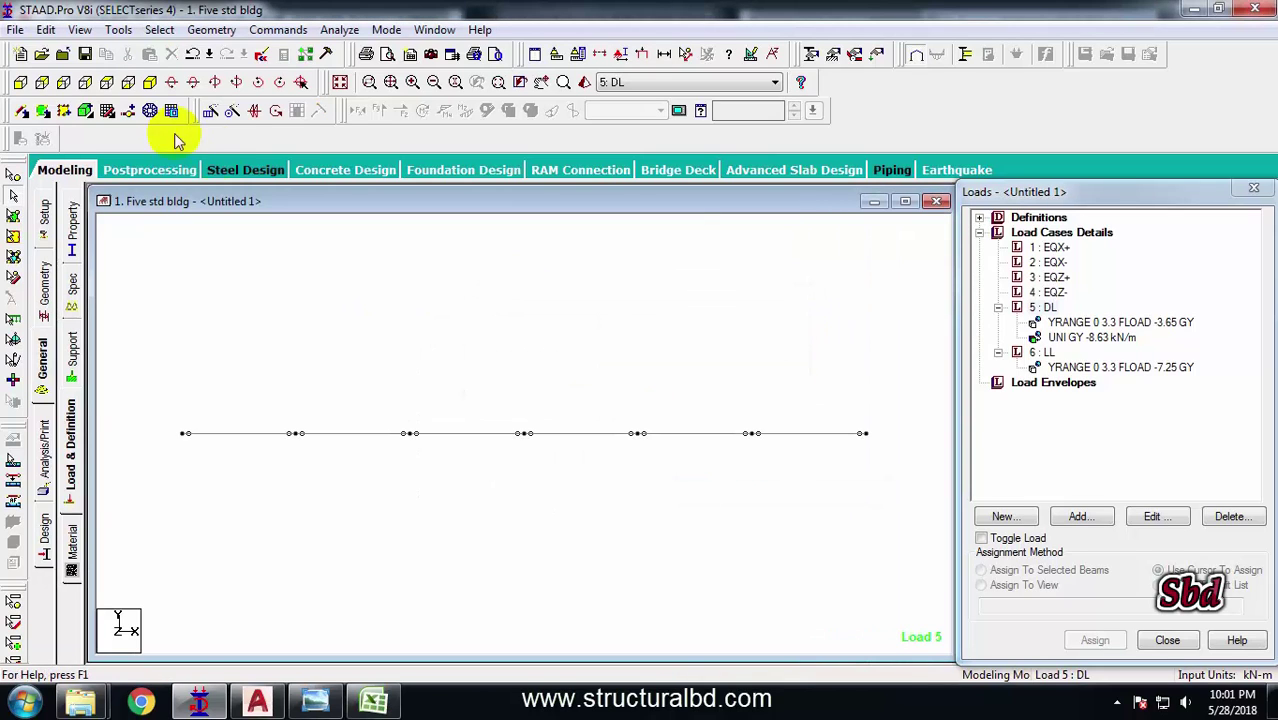
pyautogui.click(150, 84)
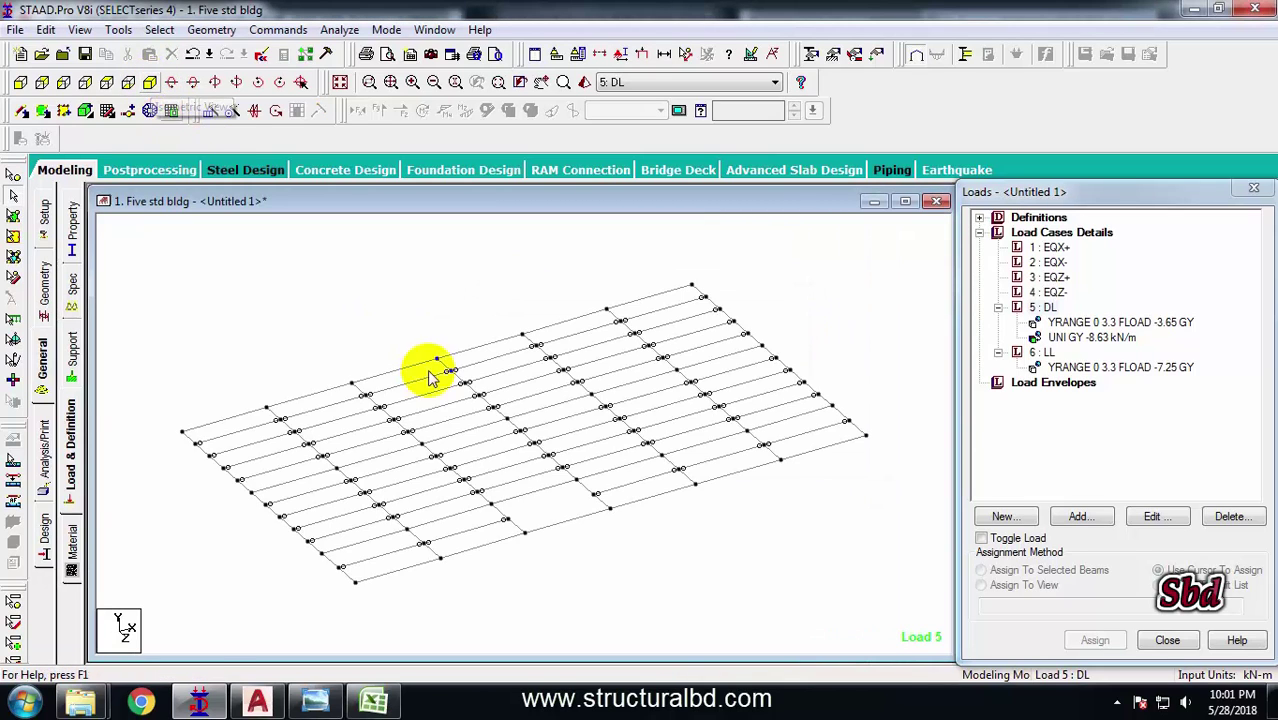
# - Copy the beams around the open bay at the roof's front edge 2.4 m up in global Y, checking the height in the AutoCAD elevation
pyautogui.click(473, 418)
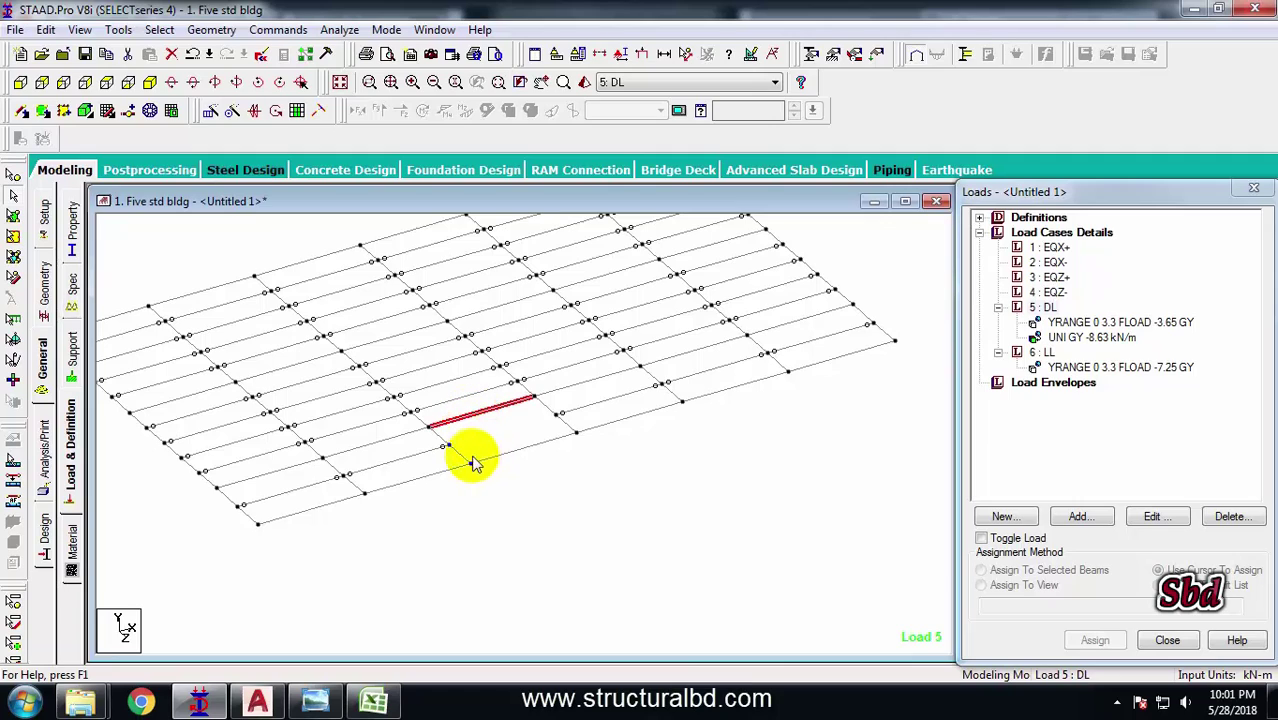
pyautogui.keyDown('ctrl'); pyautogui.click(521, 448); pyautogui.keyUp('ctrl')
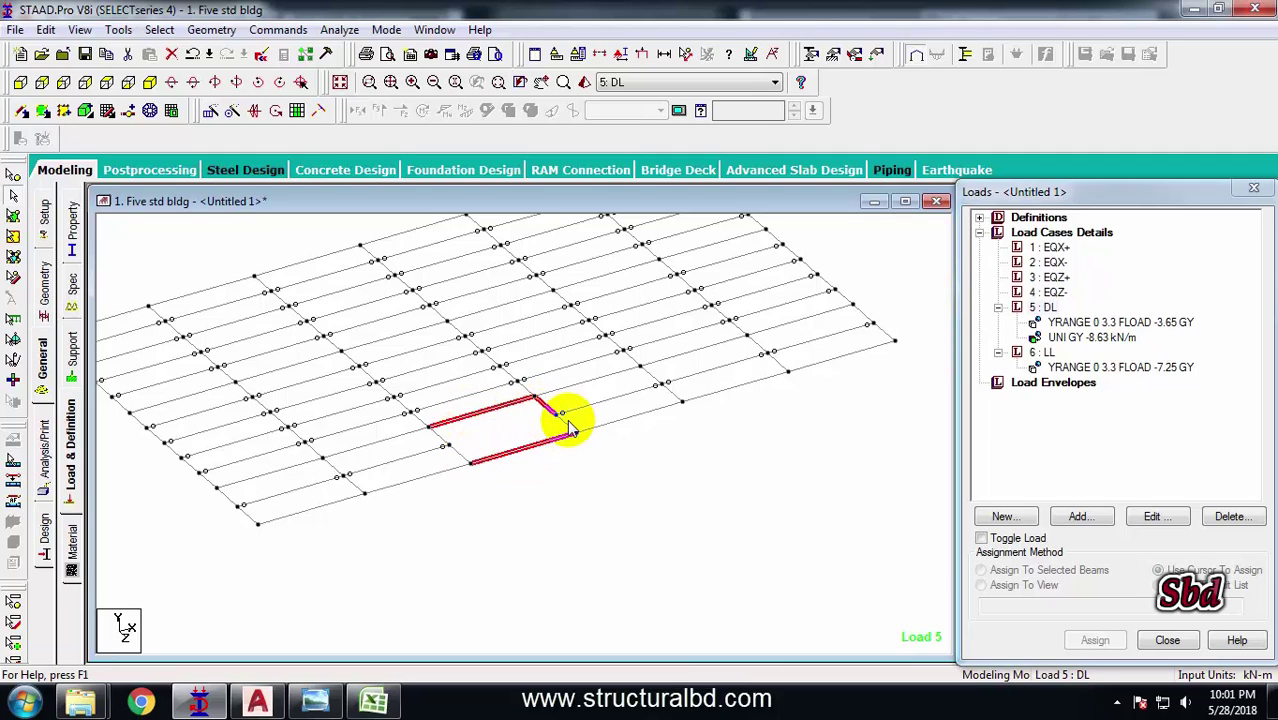
pyautogui.keyDown('ctrl'); pyautogui.click(566, 426); pyautogui.keyUp('ctrl')
pyautogui.keyDown('ctrl'); pyautogui.click(462, 458); pyautogui.keyUp('ctrl')
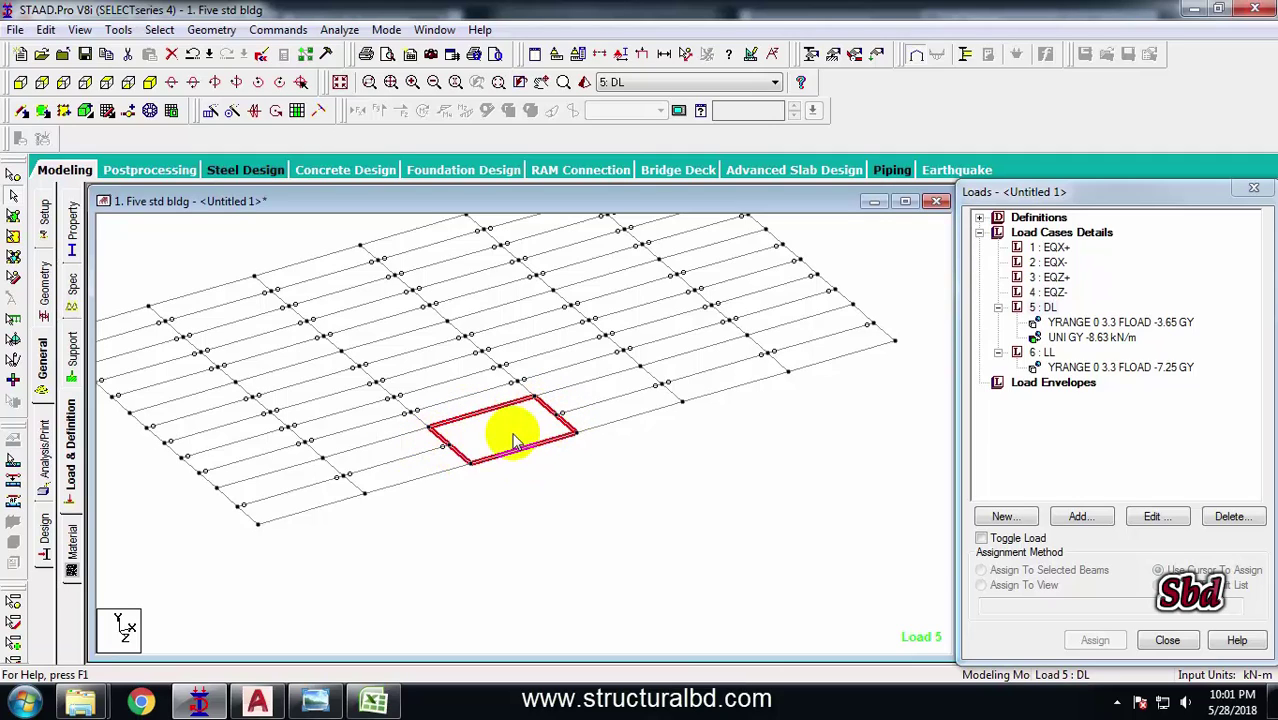
pyautogui.click(212, 114)
pyautogui.click(455, 436)
pyautogui.moveTo(662, 440); pyautogui.dragTo(575, 433)
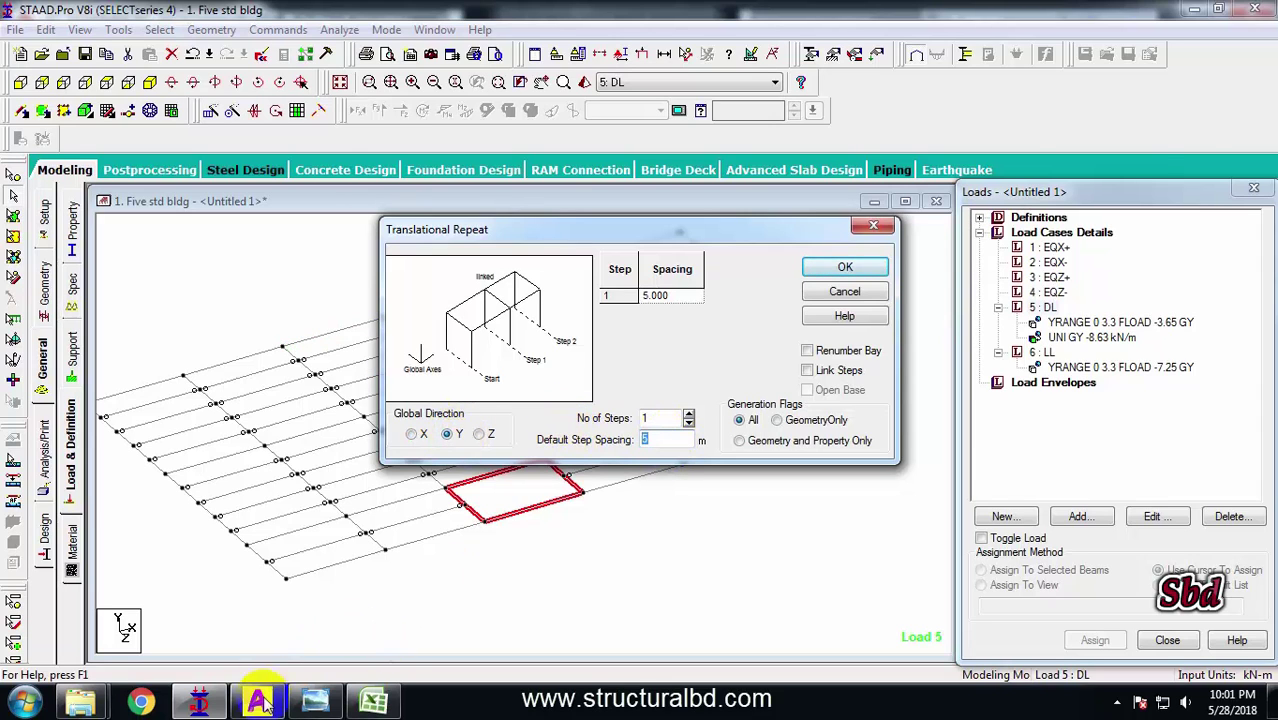
pyautogui.click(257, 700)
pyautogui.scroll(3, 941, 393)
pyautogui.scroll(-1, 899, 371)
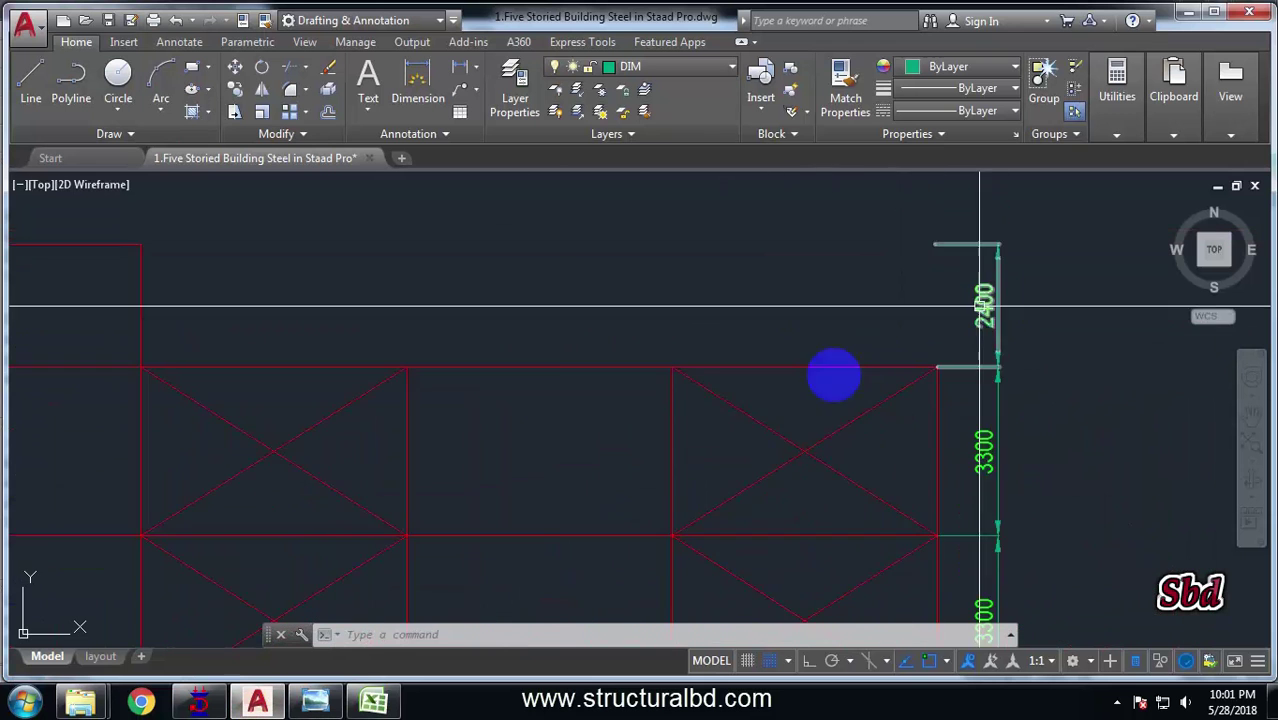
pyautogui.click(201, 700)
pyautogui.write('2.4')
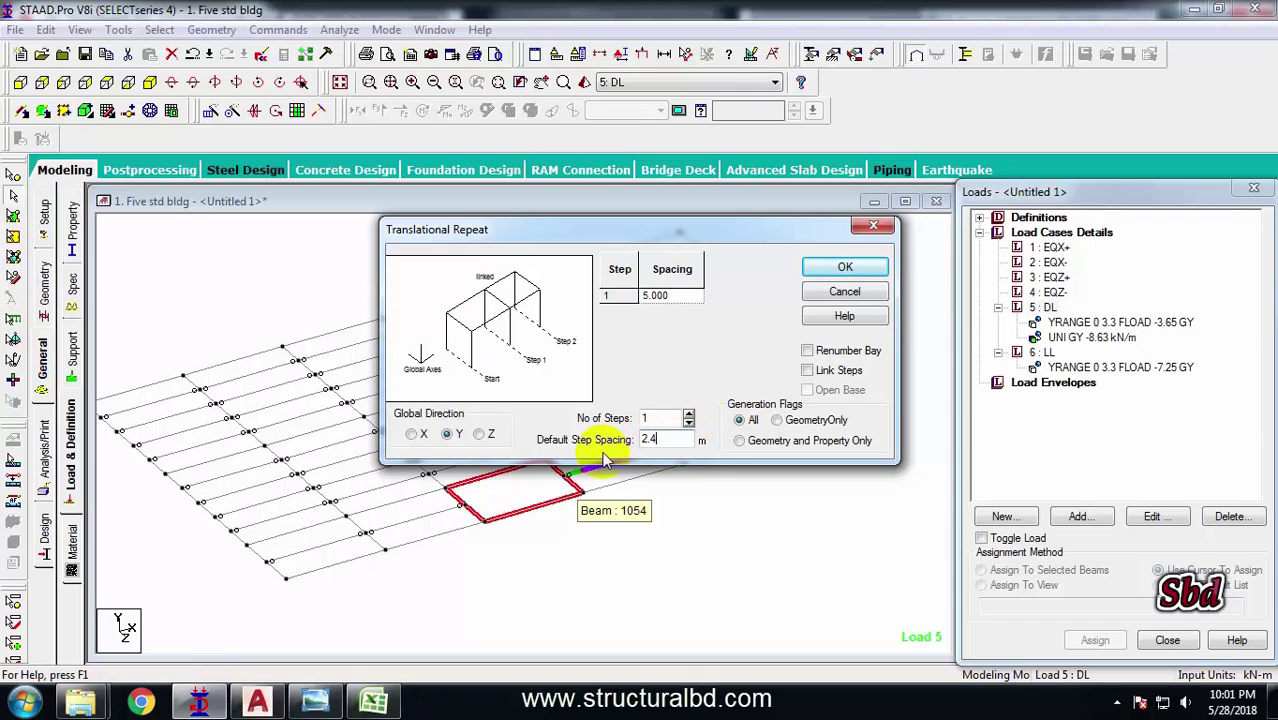
pyautogui.click(845, 266)
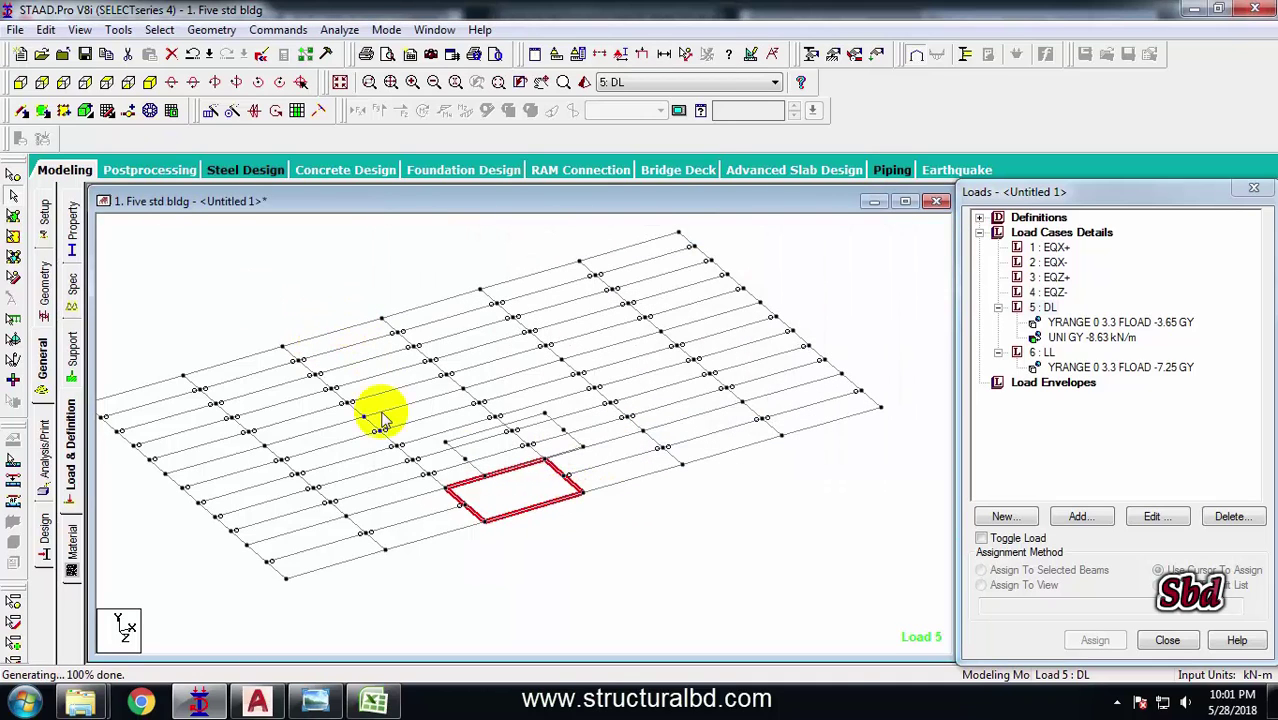
pyautogui.moveTo(494, 499); pyautogui.dragTo(535, 422, button='middle')
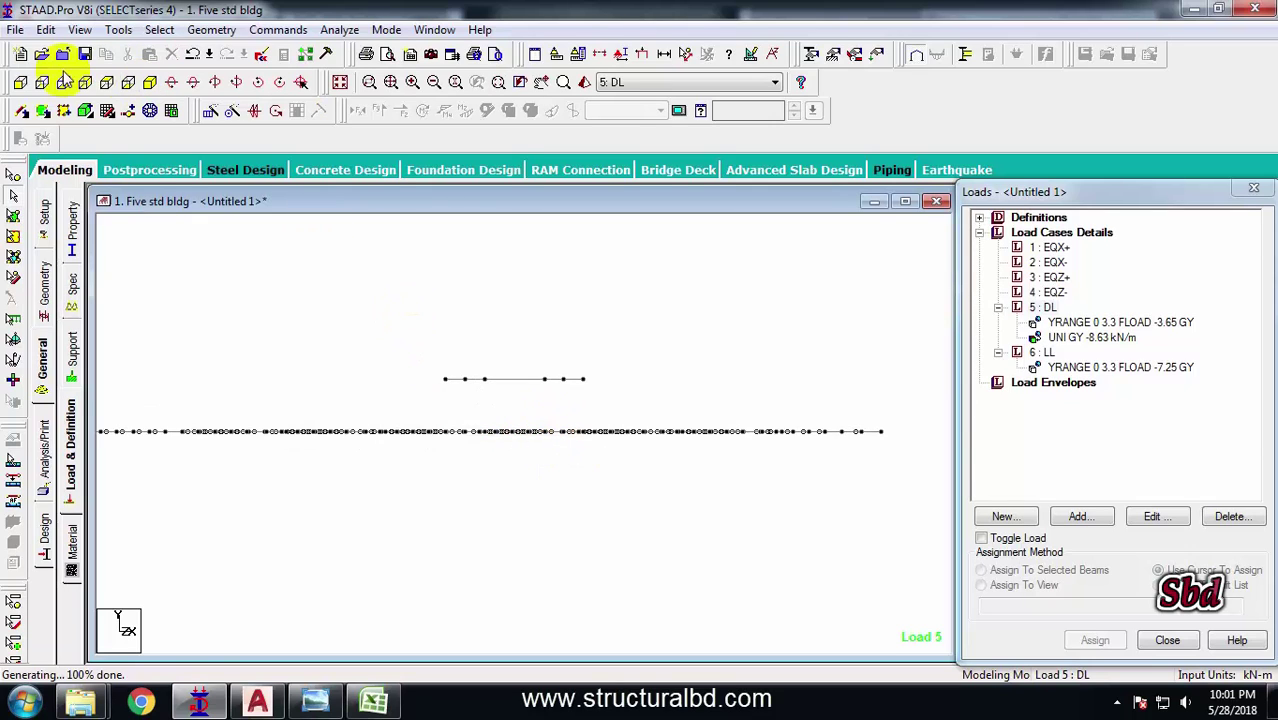
# - Isolate the open bay's roof beams and their raised copies in the active window, shown isometrically
pyautogui.click(107, 85)
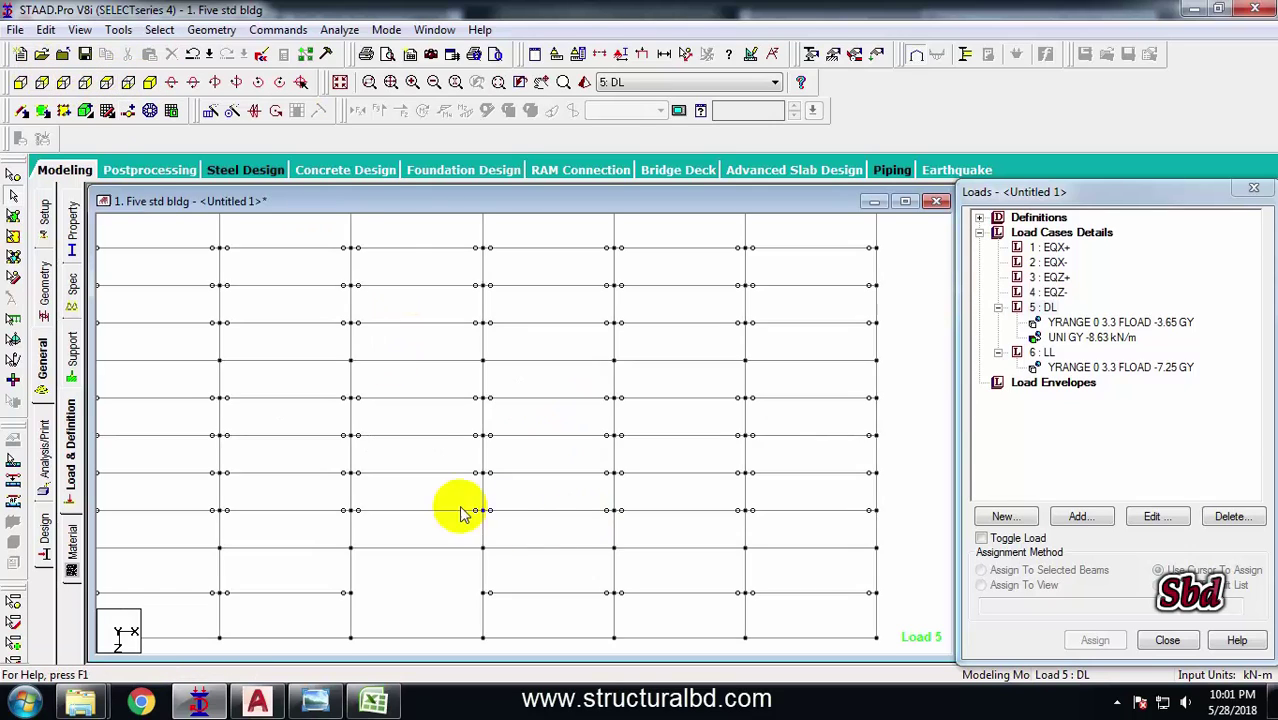
pyautogui.moveTo(430, 334); pyautogui.dragTo(575, 462)
pyautogui.rightClick(494, 386)
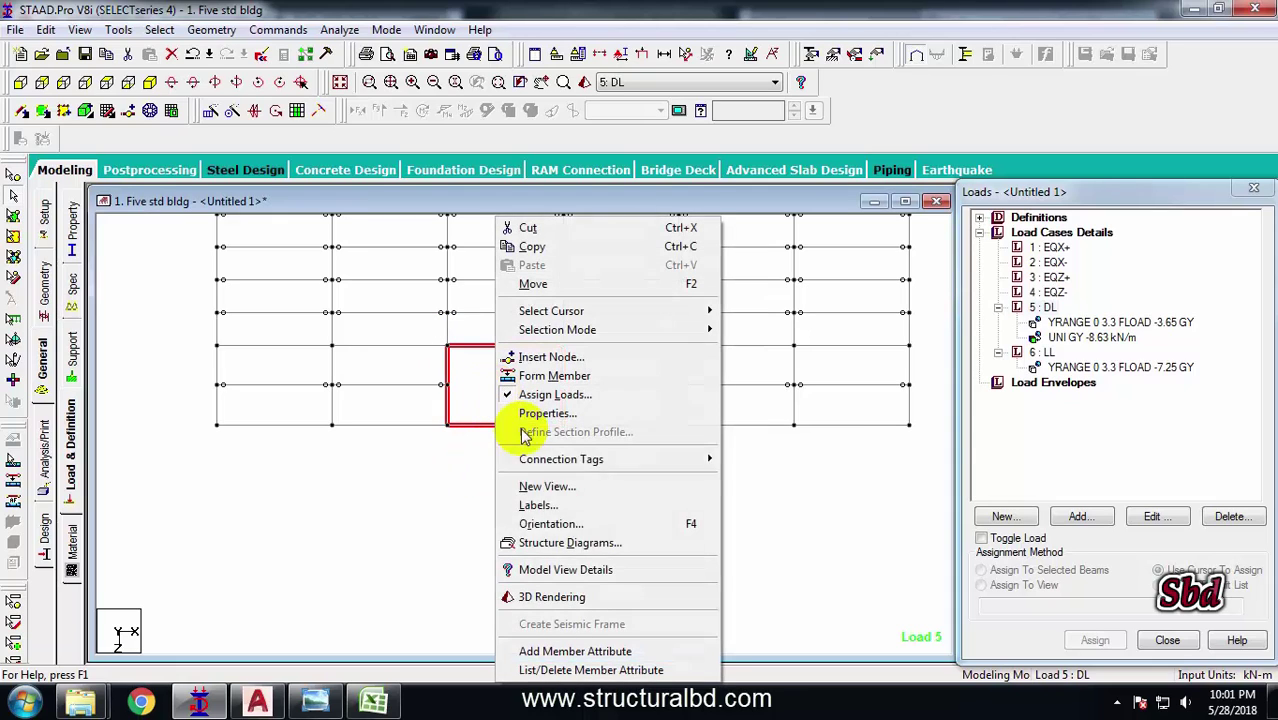
pyautogui.click(545, 486)
pyautogui.click(762, 327)
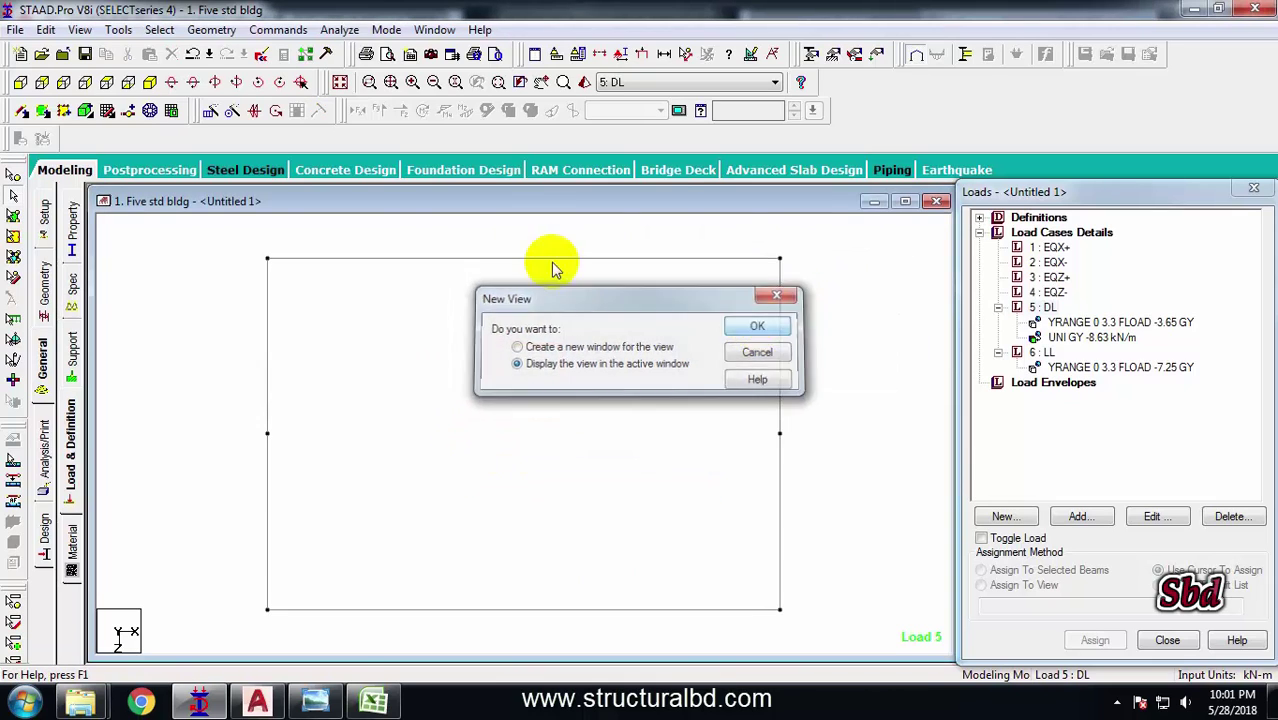
pyautogui.click(150, 84)
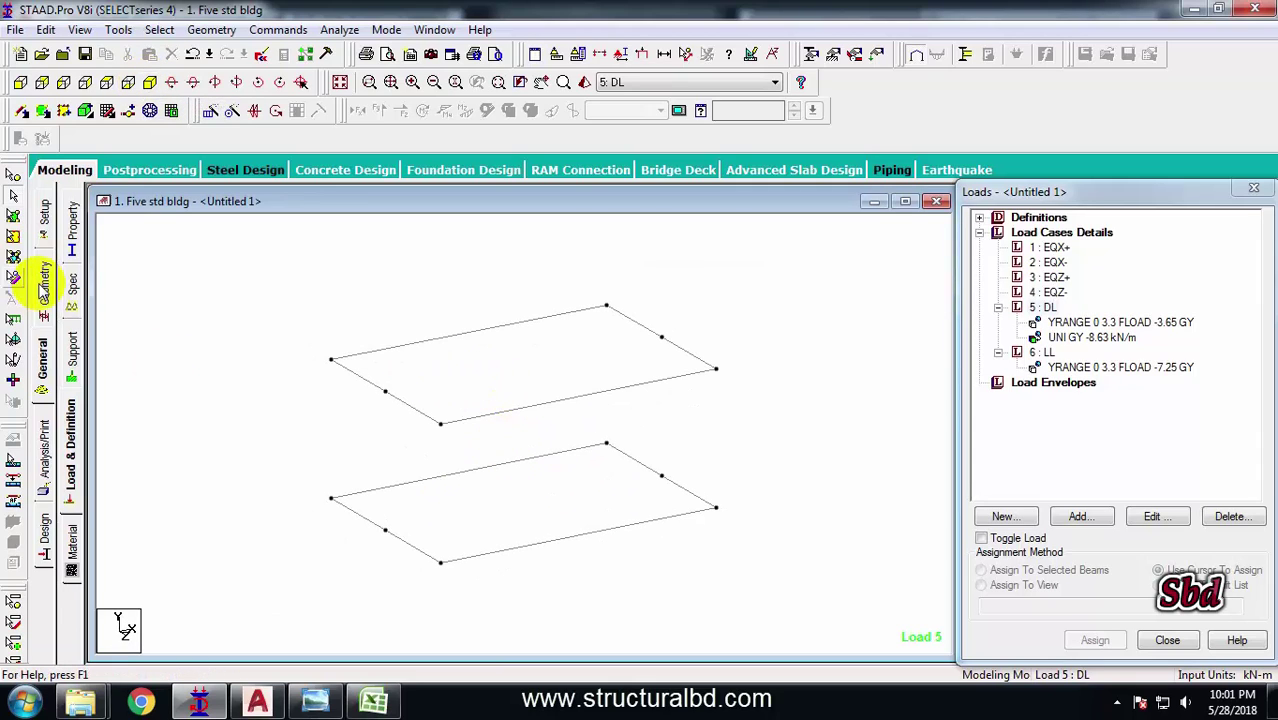
# - Add four vertical columns connecting the corners of the lower beam rectangle to the corners of the raised one
pyautogui.click(22, 112)
pyautogui.click(331, 497)
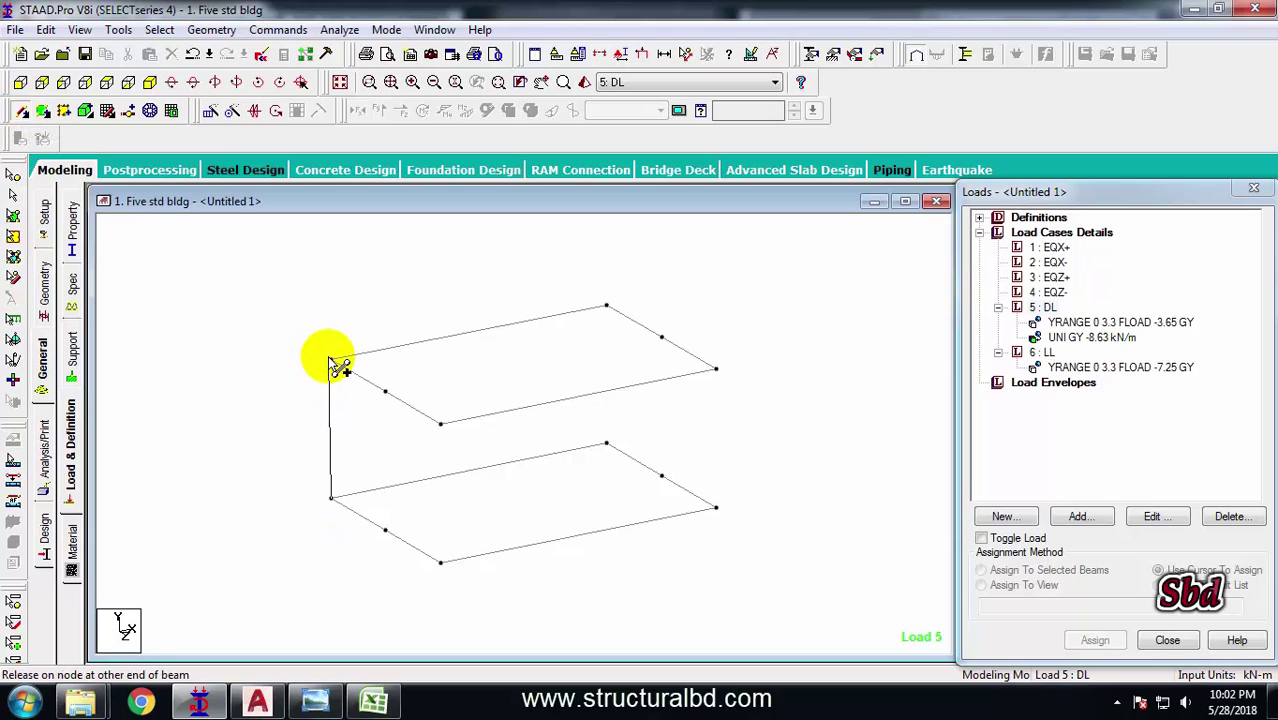
pyautogui.click(331, 359)
pyautogui.click(440, 562)
pyautogui.click(440, 424)
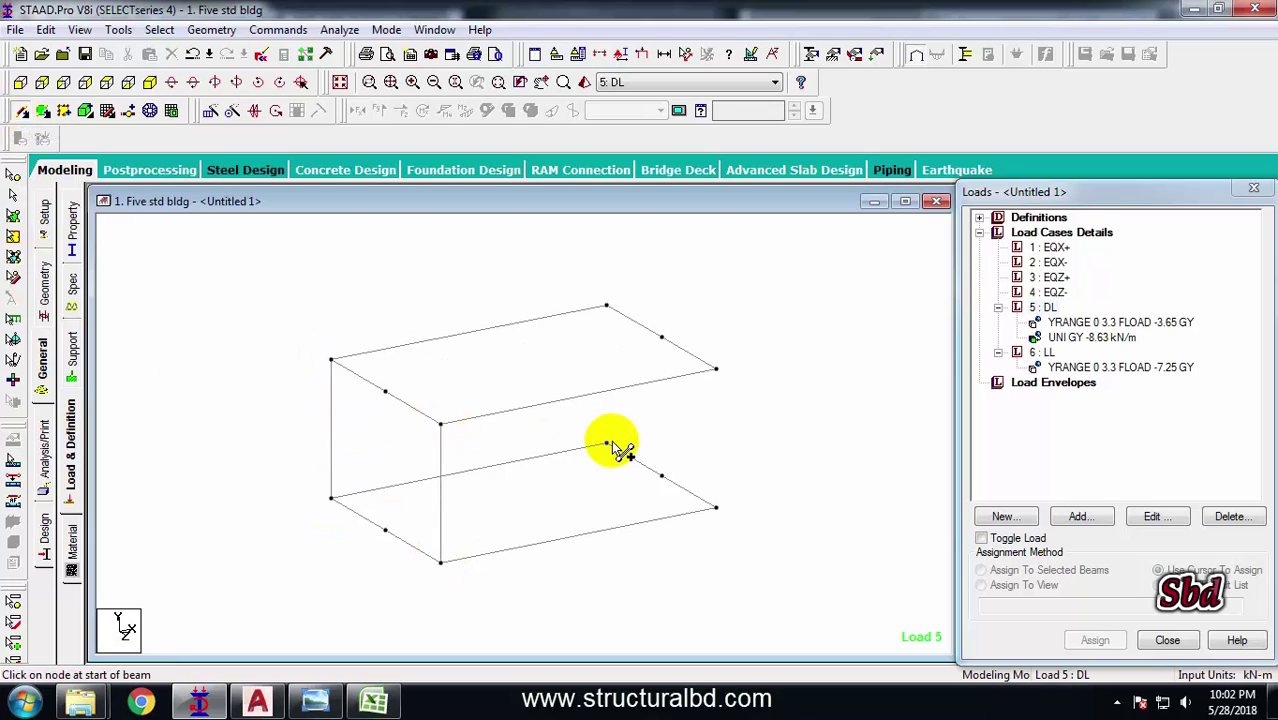
pyautogui.click(716, 507)
pyautogui.click(716, 369)
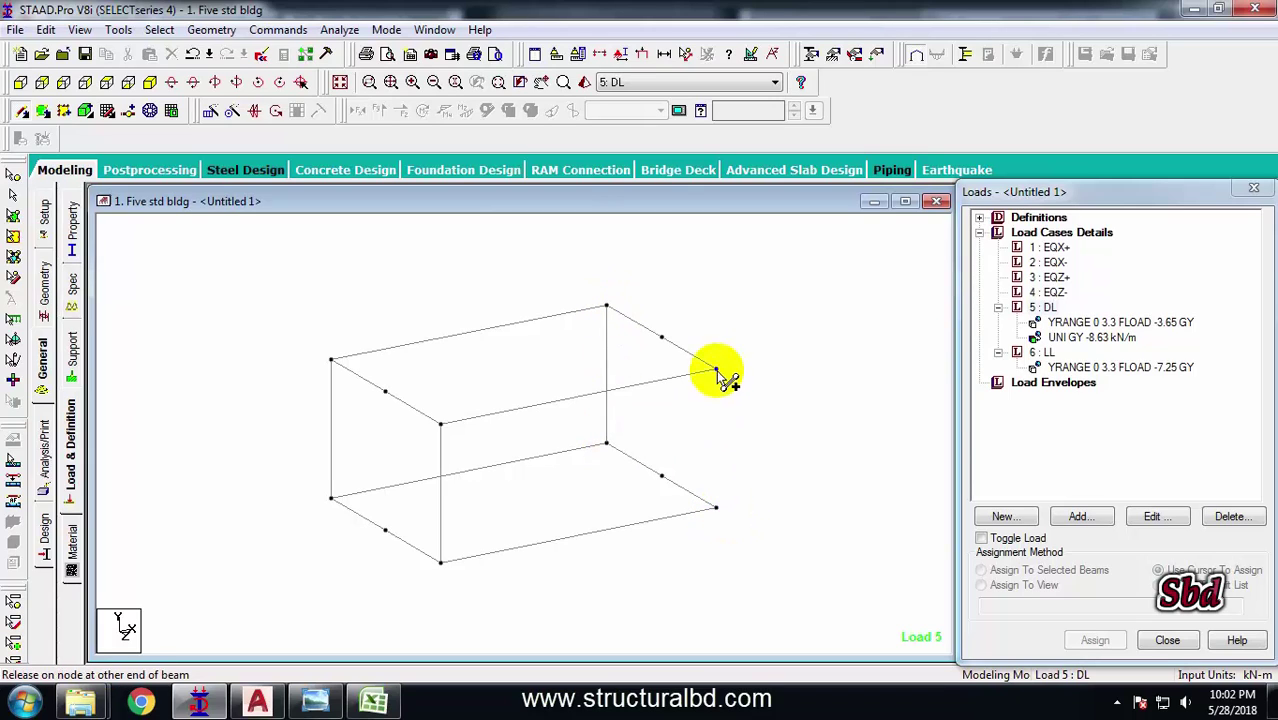
pyautogui.scroll(-3, 397, 342)
pyautogui.scroll(2, 460, 350)
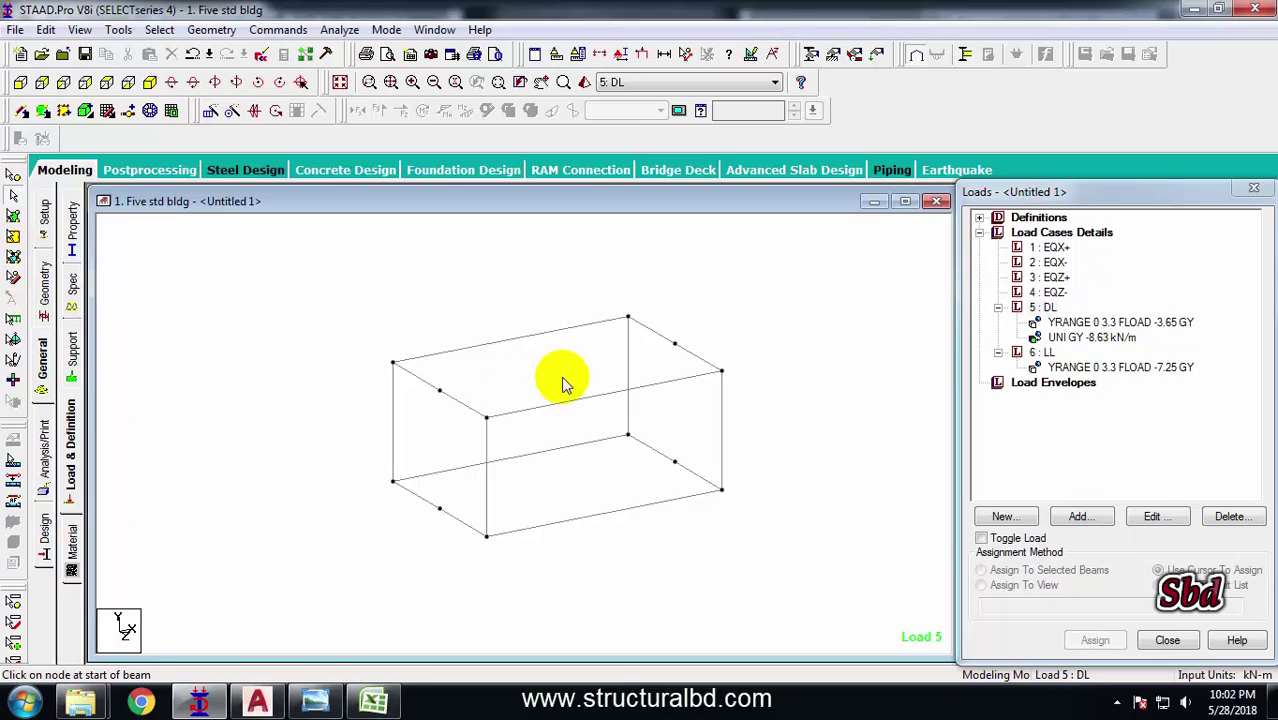
# - Add a four-noded plate across the corner nodes of the raised beam rectangle
pyautogui.click(43, 113)
pyautogui.click(392, 362)
pyautogui.click(486, 417)
pyautogui.click(722, 371)
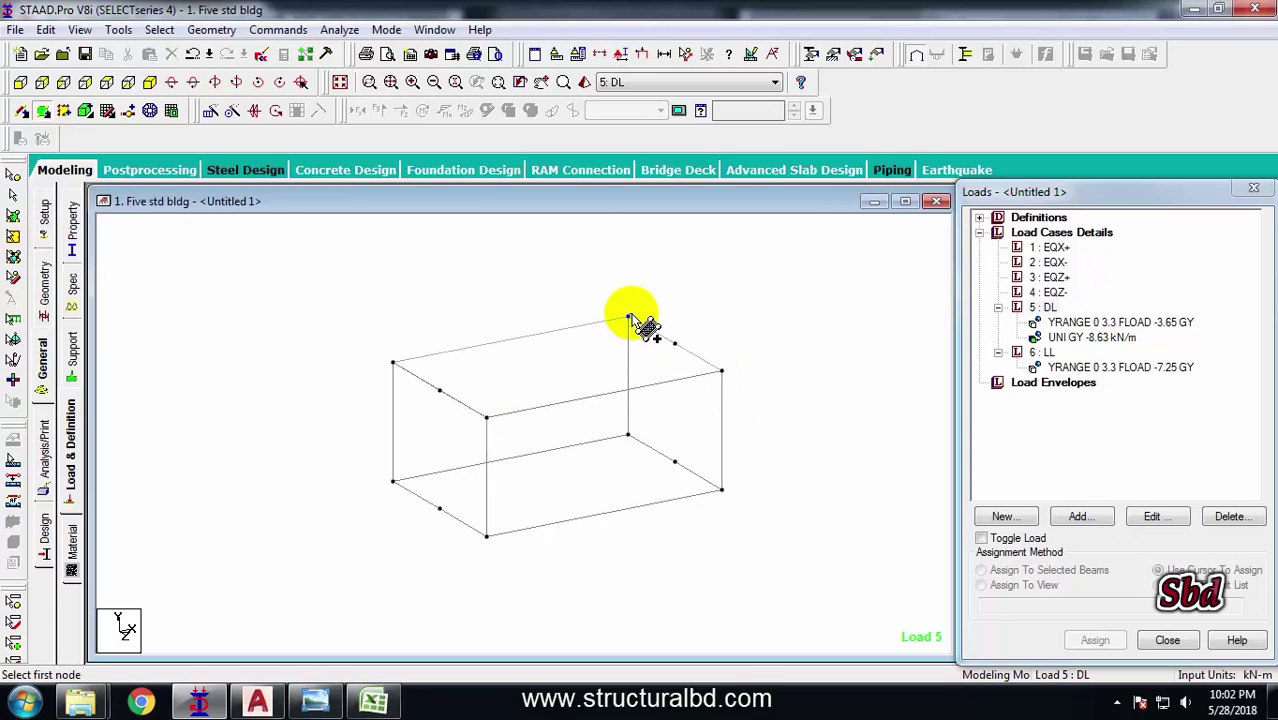
# - Assign the concrete Plate Thickness property, reference 1, to the new plate on the raised rectangle
pyautogui.click(14, 218)
pyautogui.click(550, 382)
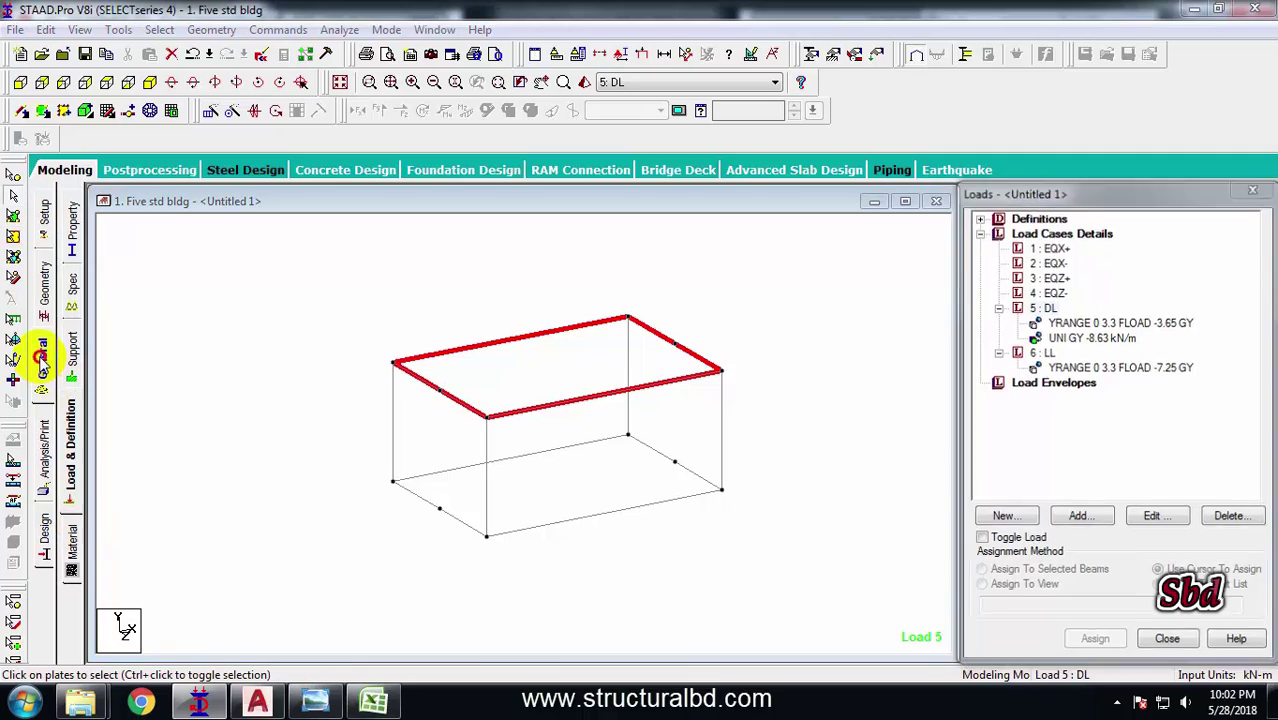
pyautogui.click(41, 357)
pyautogui.click(46, 282)
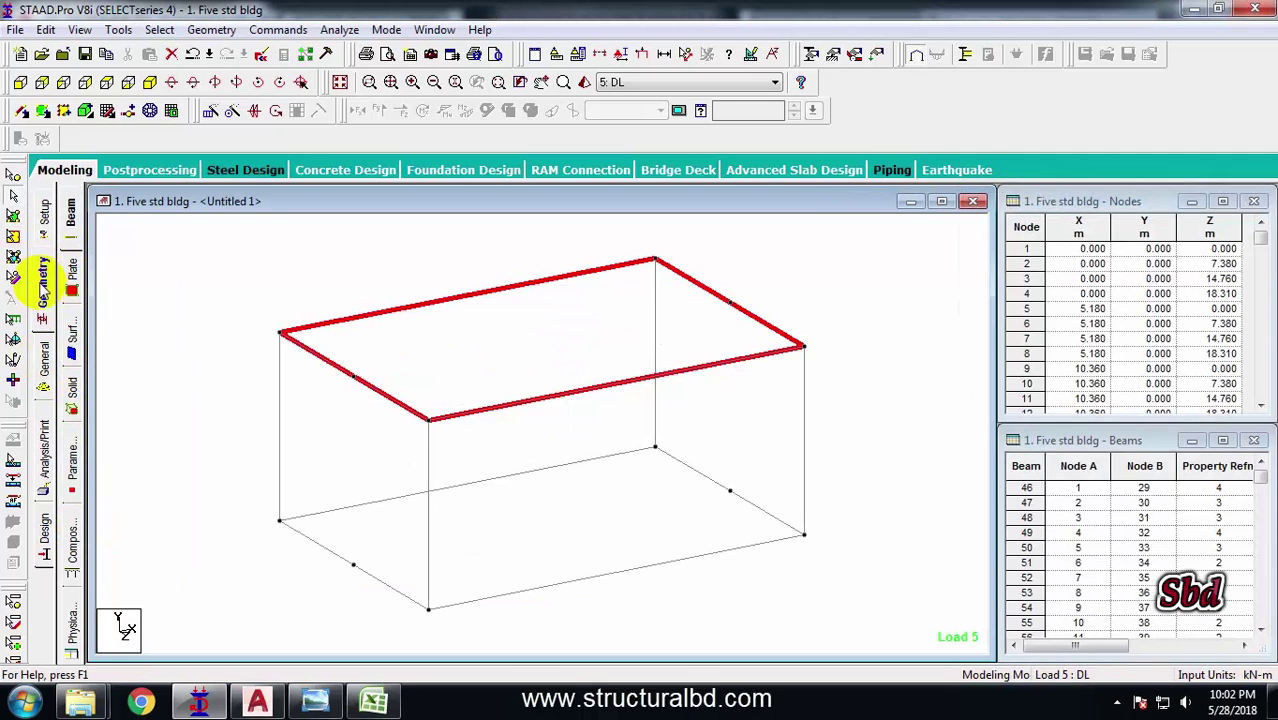
pyautogui.click(44, 366)
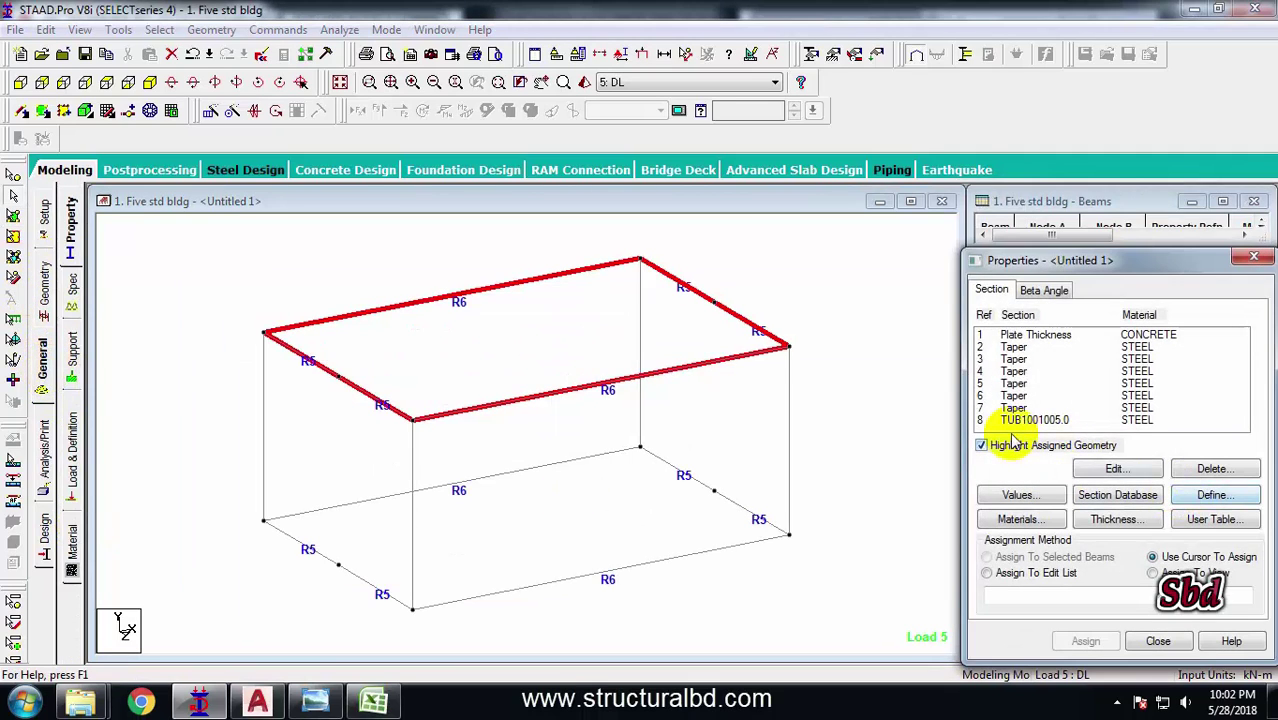
pyautogui.click(1047, 334)
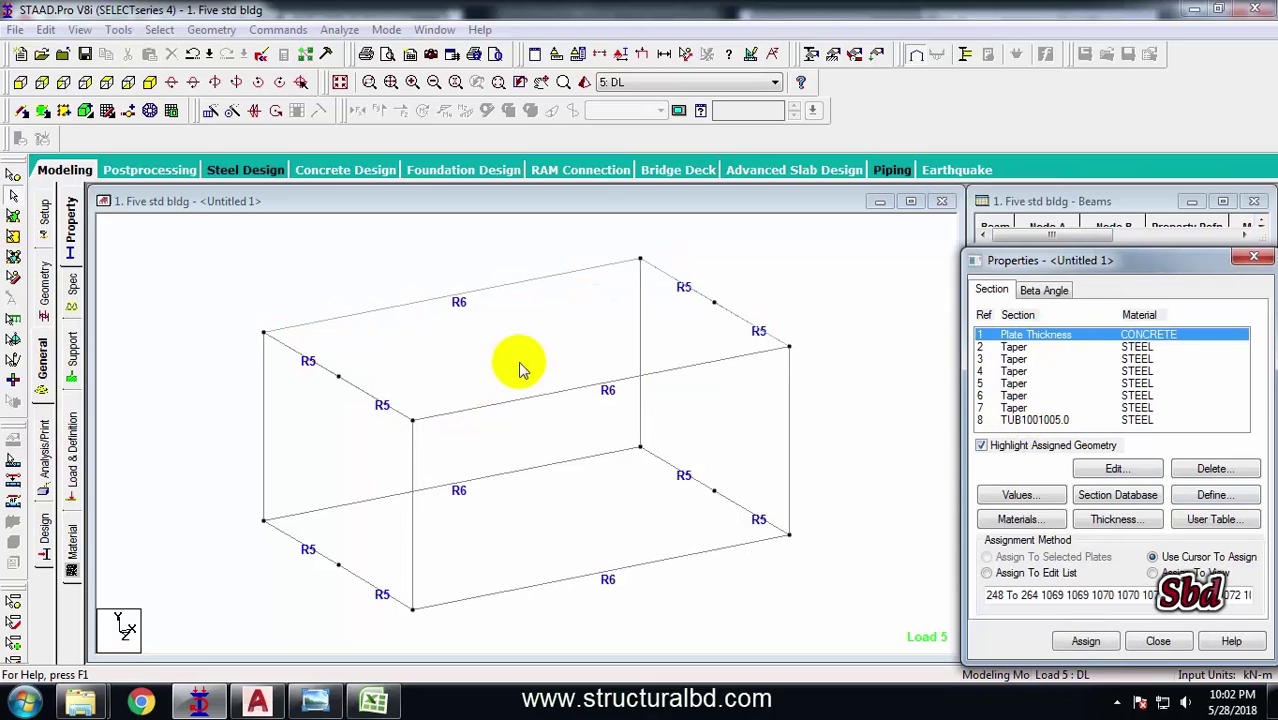
pyautogui.click(13, 215)
pyautogui.click(495, 340)
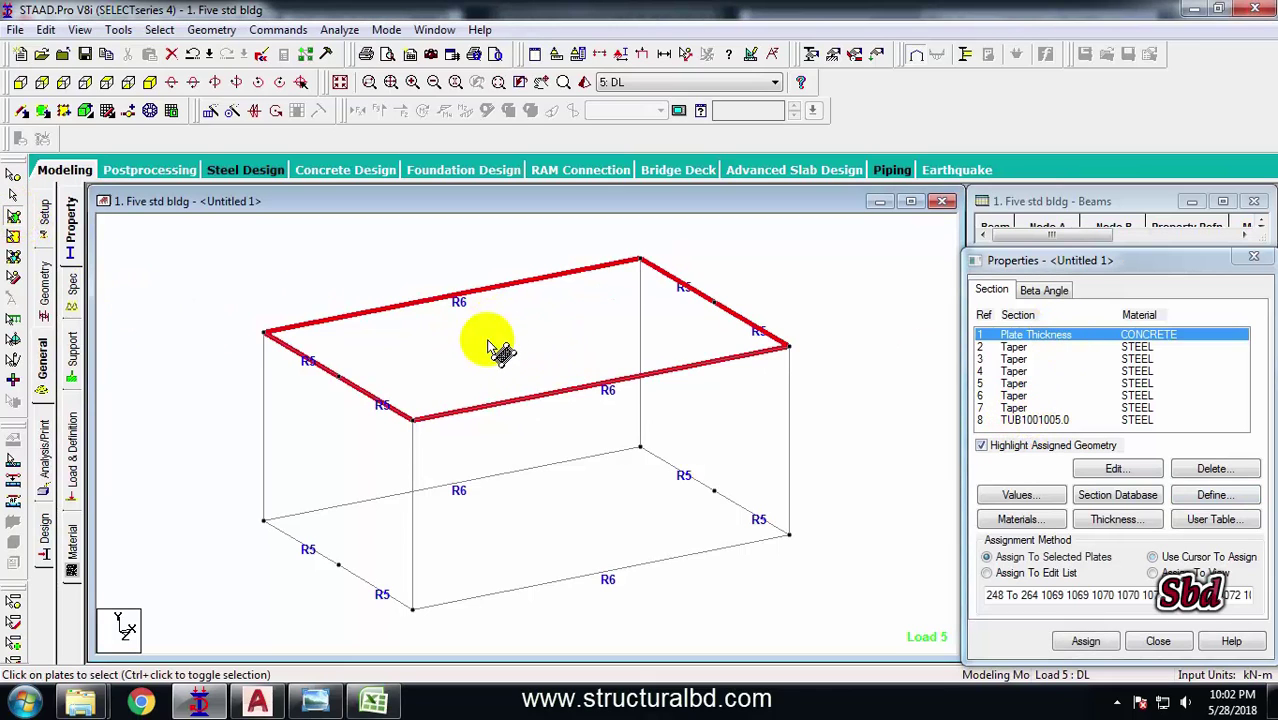
pyautogui.click(1087, 648)
pyautogui.click(1057, 503)
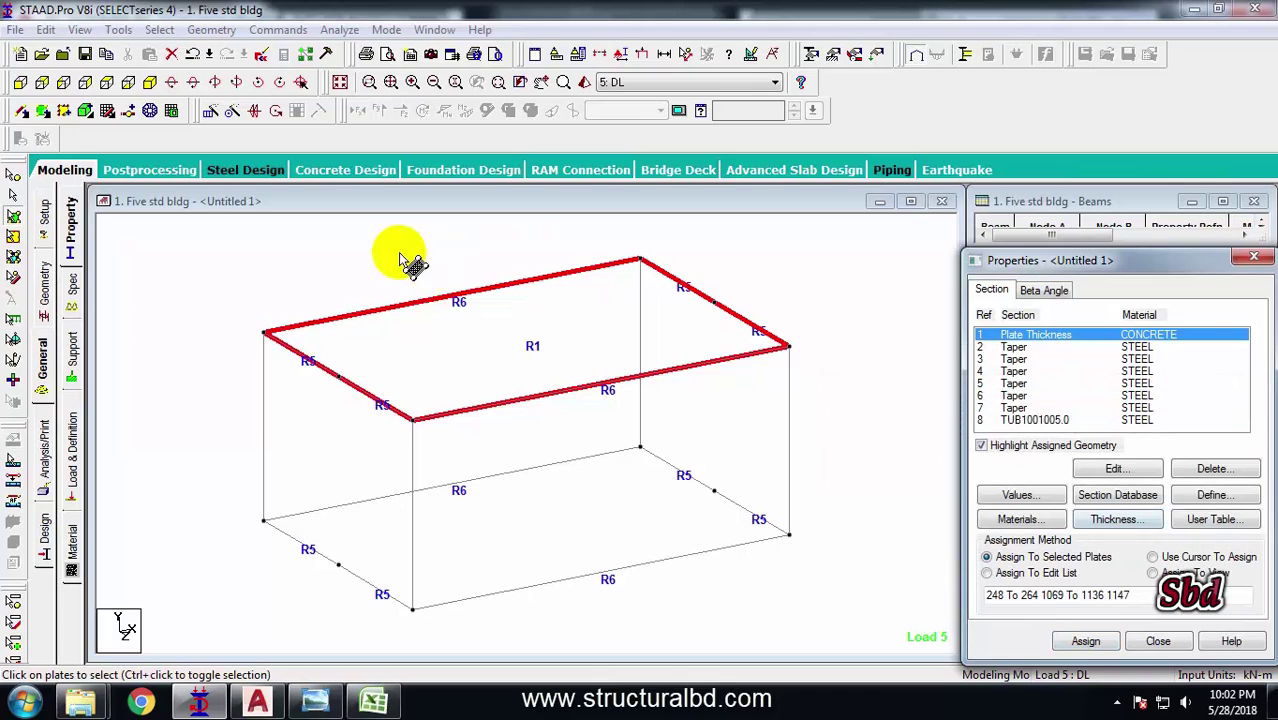
# - From the whole structure's plan, isolate the two transverse frames bordering the raised bay and show them isometrically
pyautogui.click(340, 84)
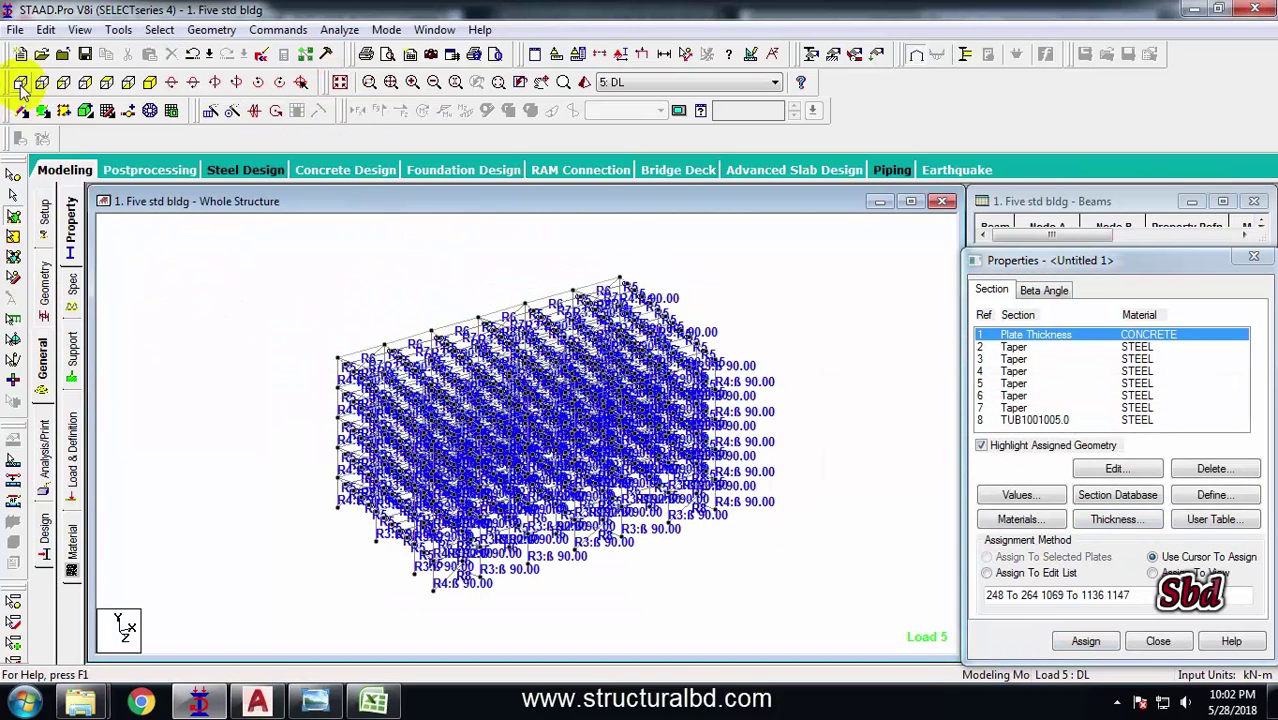
pyautogui.click(20, 84)
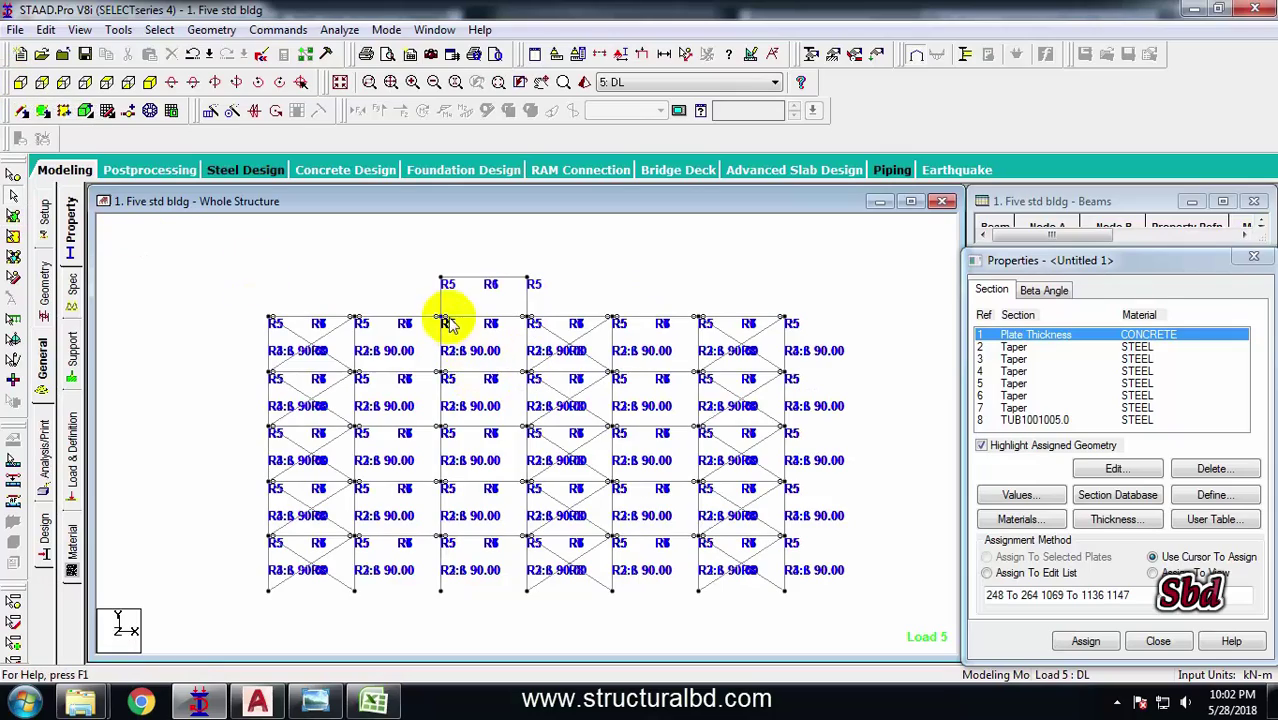
pyautogui.click(149, 82)
pyautogui.click(106, 82)
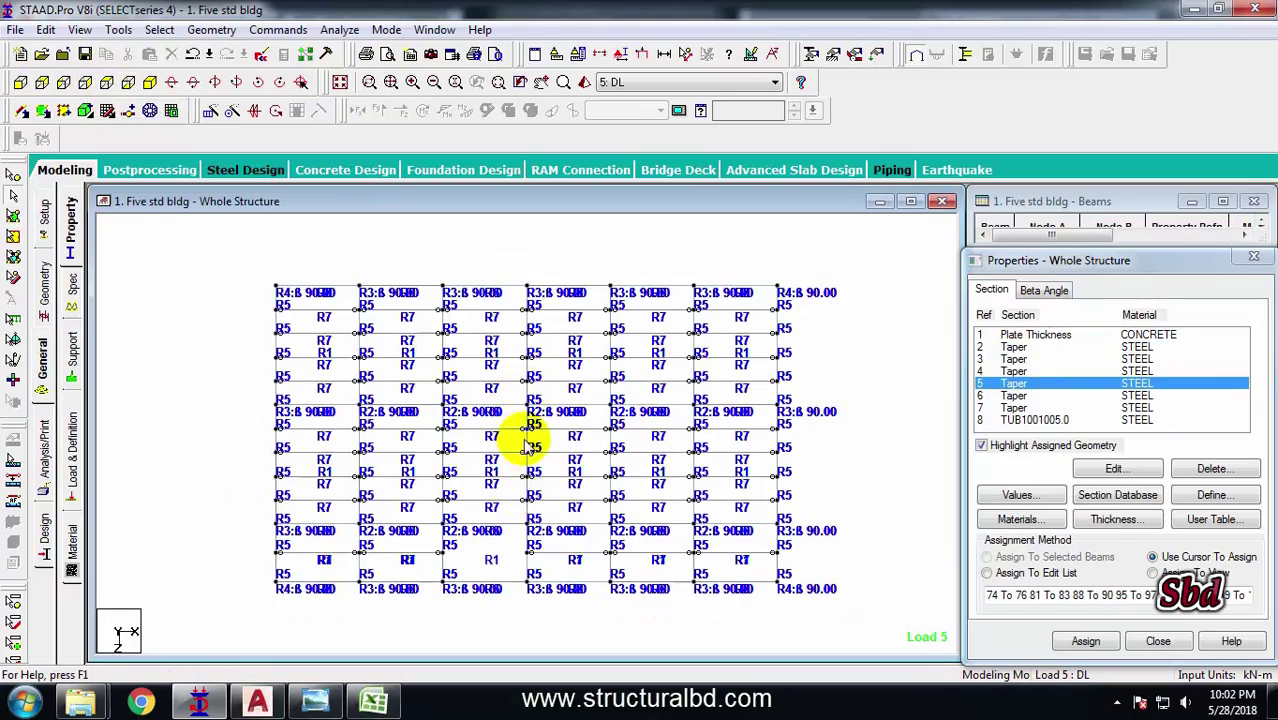
pyautogui.scroll(-2, 487, 404)
pyautogui.moveTo(460, 242); pyautogui.dragTo(471, 508)
pyautogui.moveTo(530, 242); pyautogui.dragTo(562, 591)
pyautogui.rightClick(562, 591)
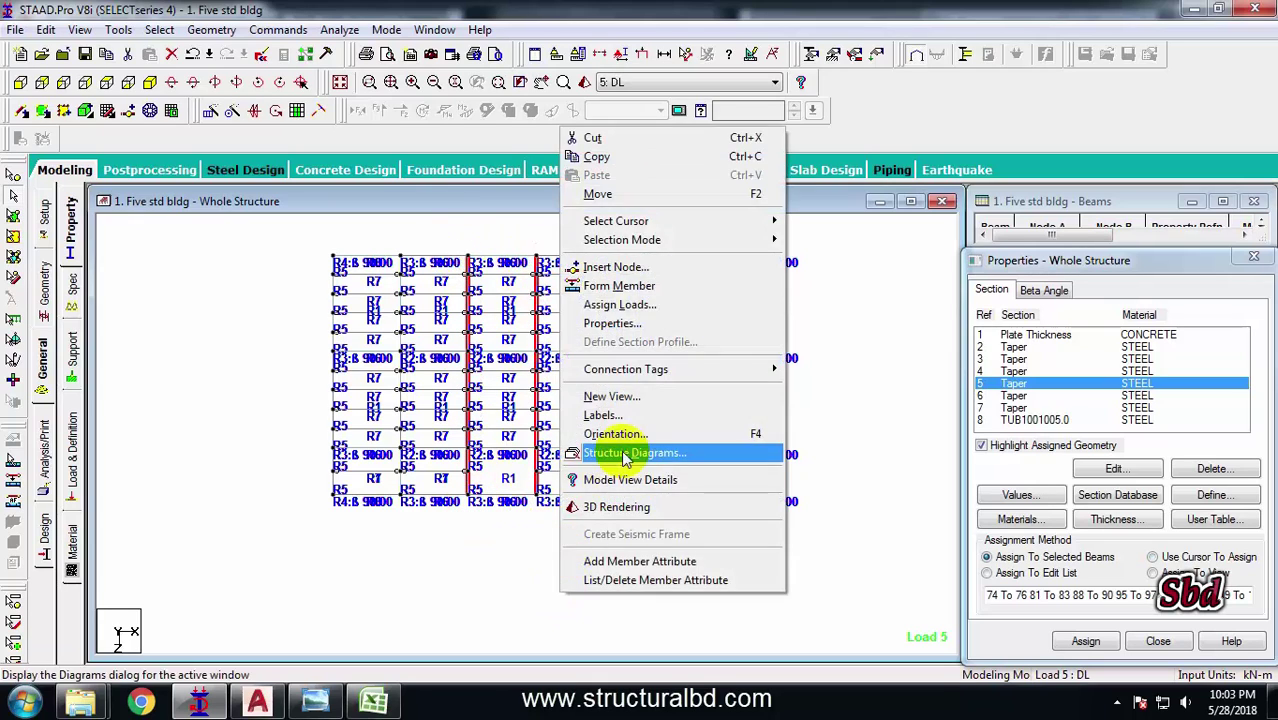
pyautogui.click(610, 398)
pyautogui.click(758, 326)
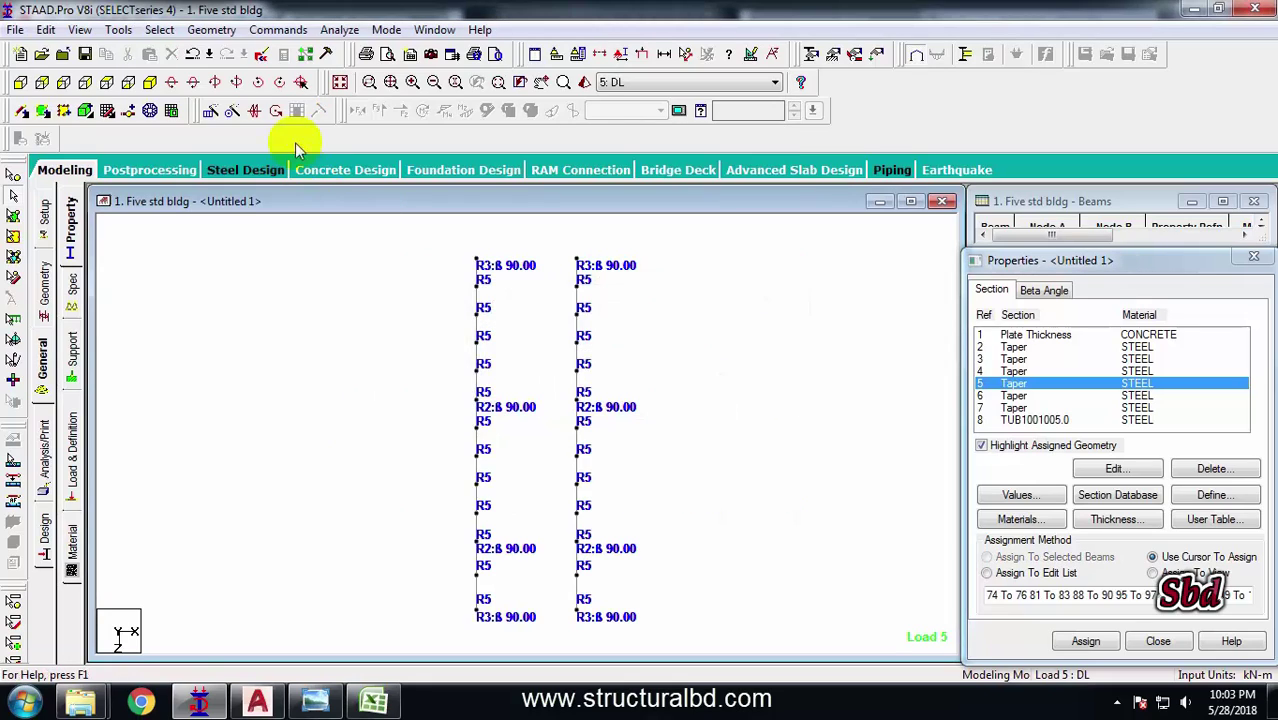
pyautogui.click(151, 84)
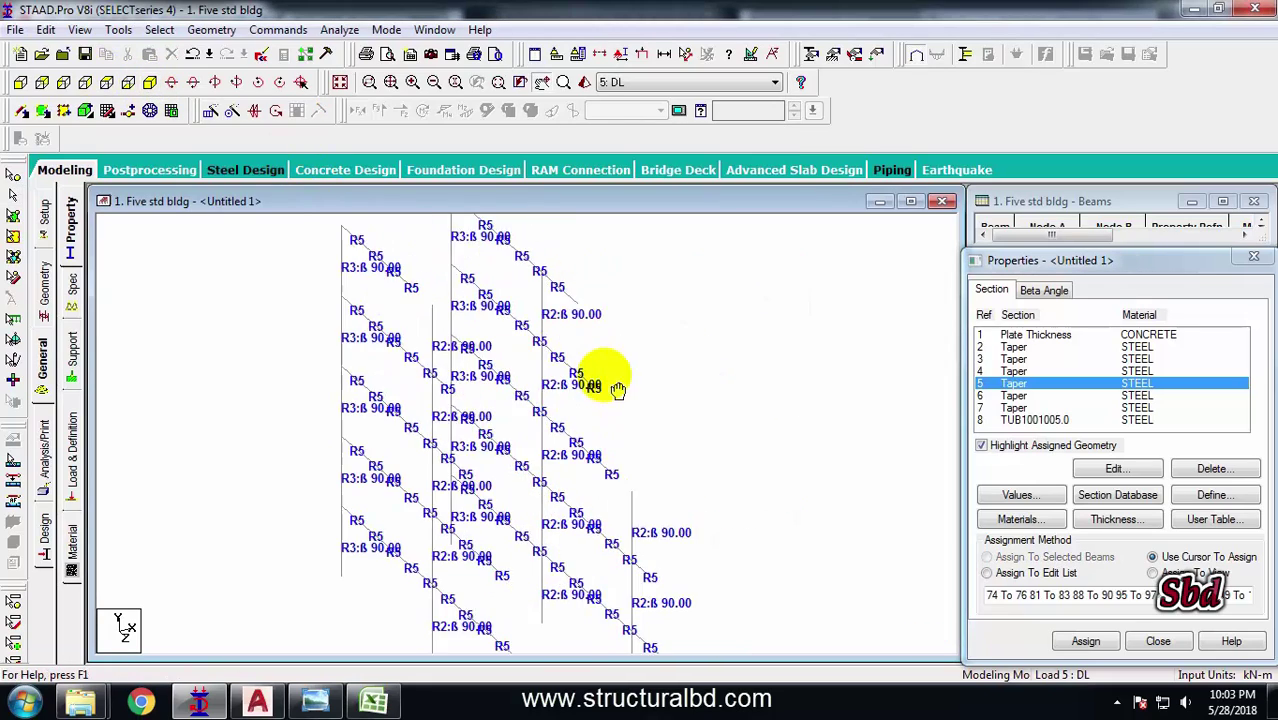
# - Assign the Taper section, reference 2, to the two rear columns of the raised bay above the roof
pyautogui.click(1013, 348)
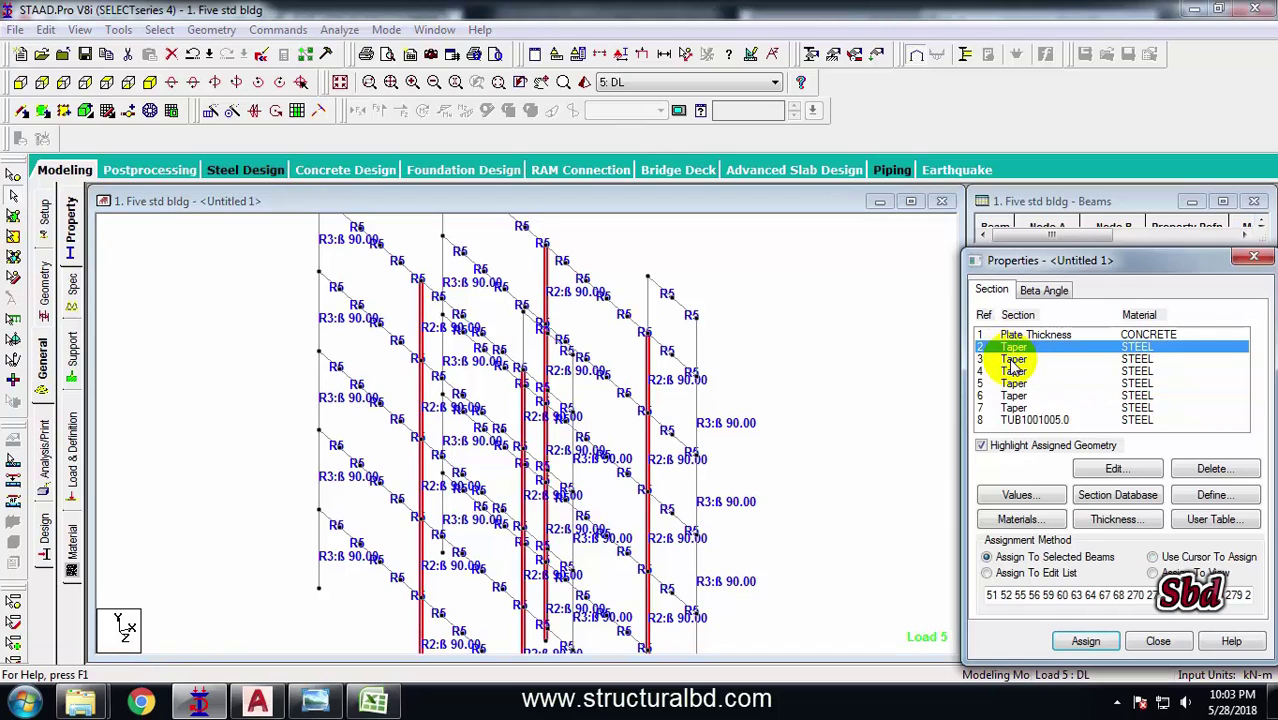
pyautogui.moveTo(642, 428); pyautogui.dragTo(648, 370, button='middle')
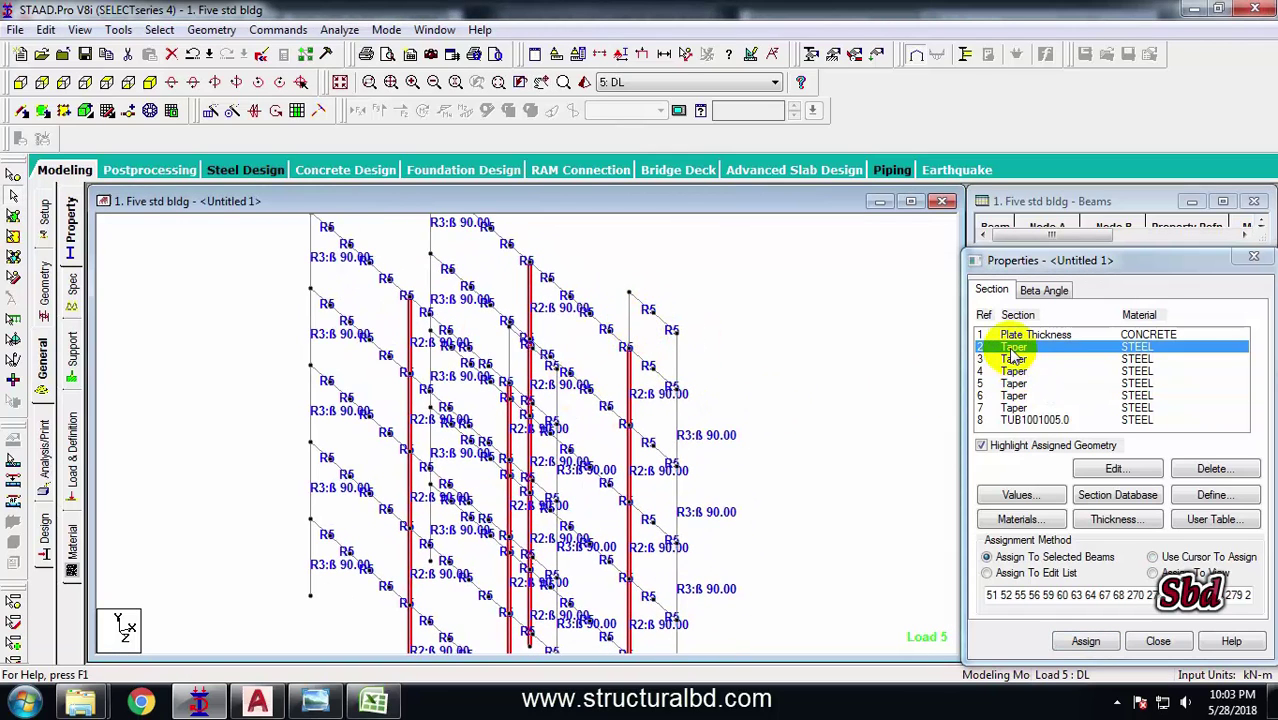
pyautogui.click(629, 318)
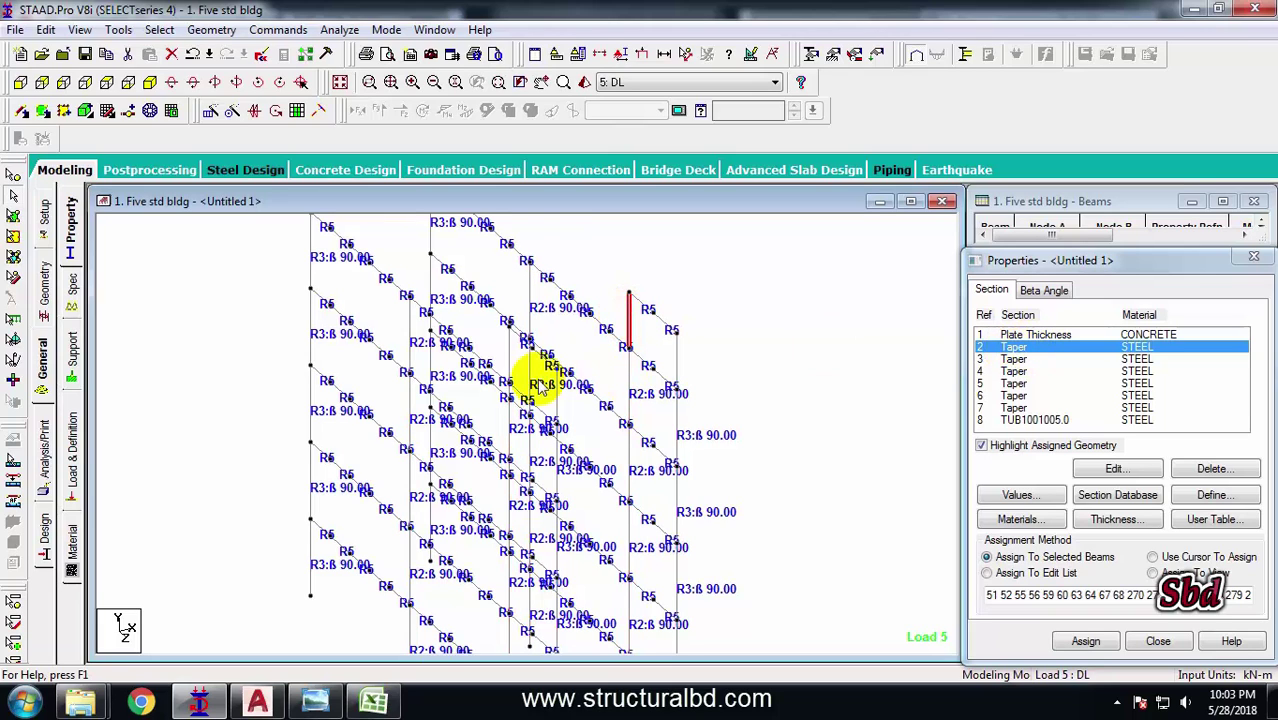
pyautogui.click(1086, 640)
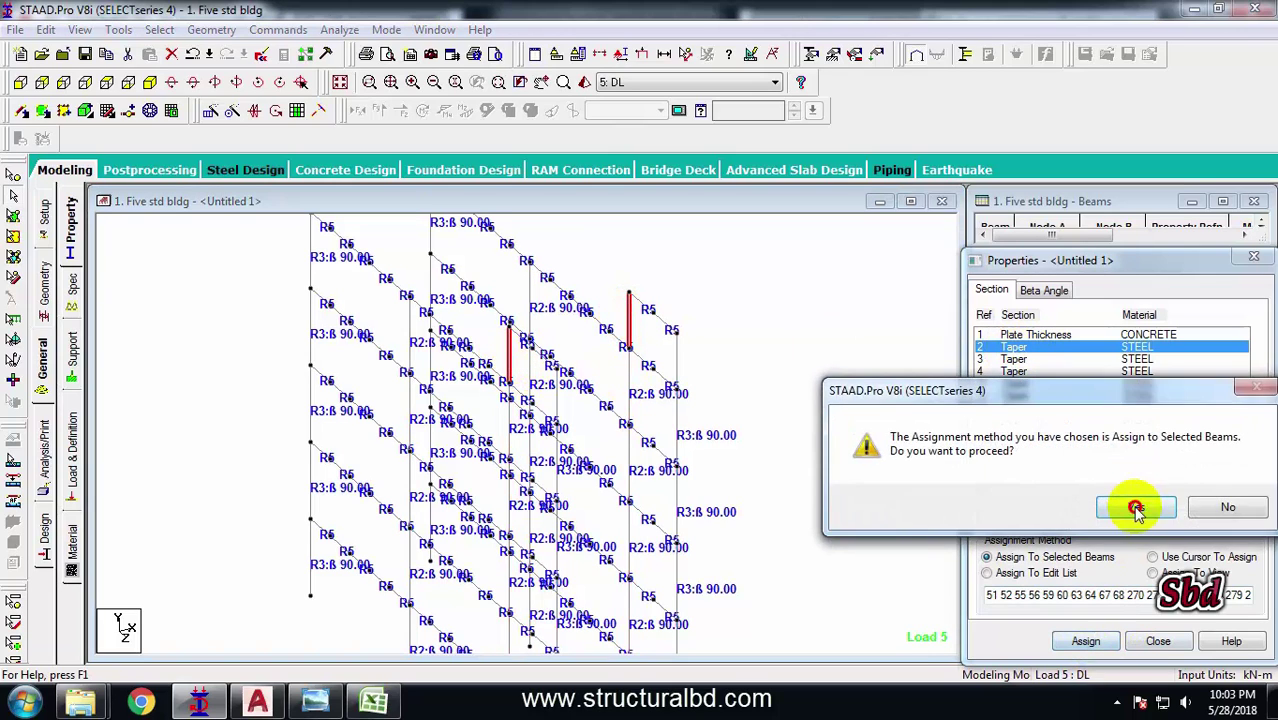
pyautogui.click(1130, 508)
# - Assign the Taper section, reference 3, to the two front columns of the raised bay above the roof
pyautogui.click(1014, 360)
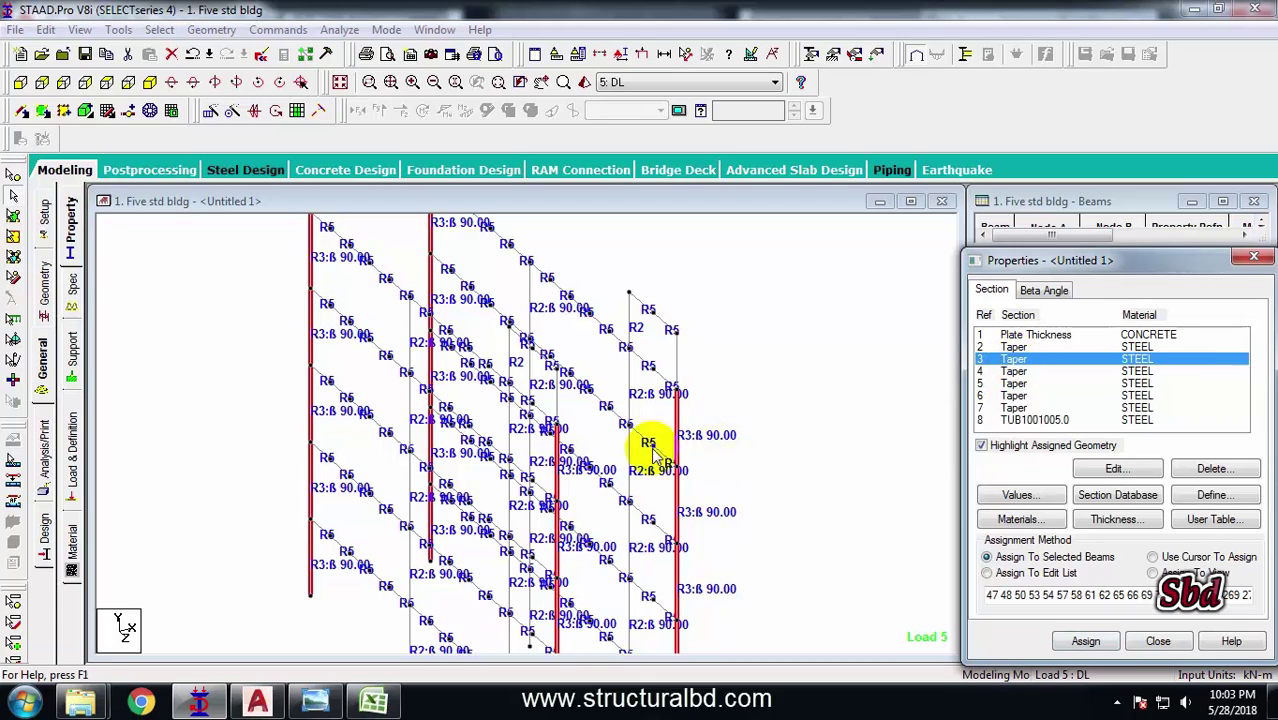
pyautogui.scroll(2, 650, 442)
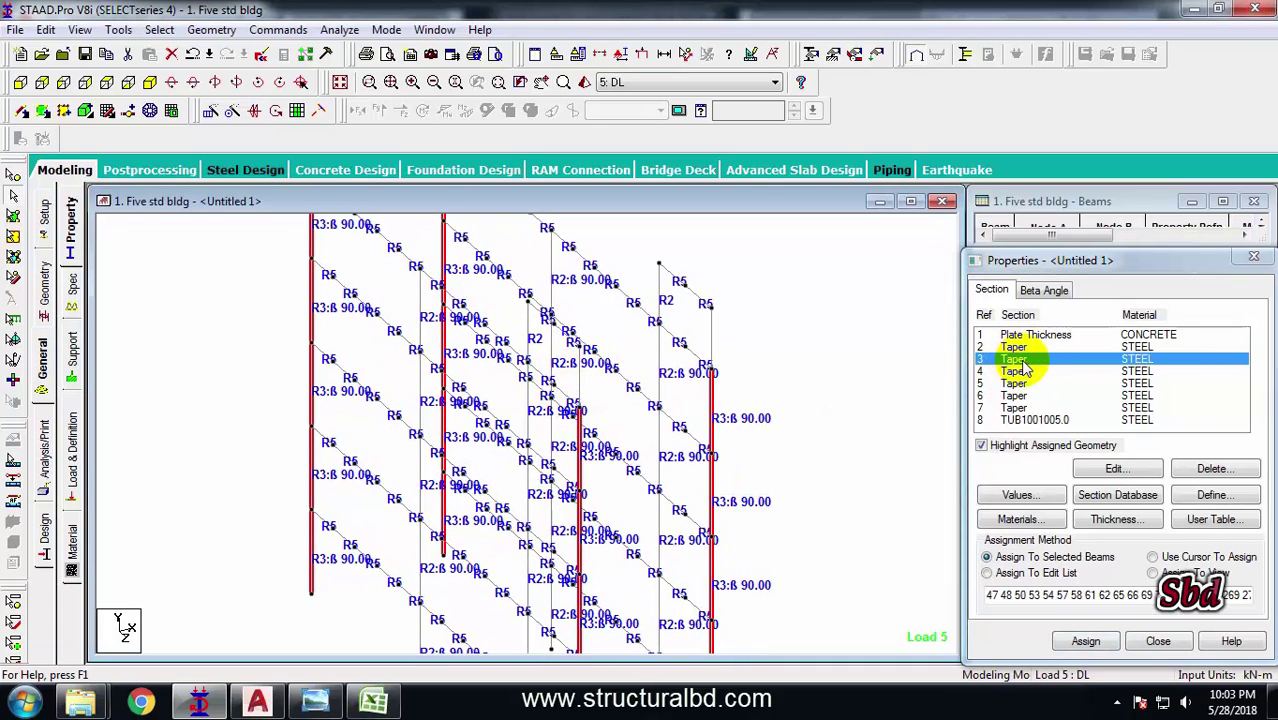
pyautogui.click(578, 380)
pyautogui.keyDown('ctrl'); pyautogui.click(709, 330); pyautogui.keyUp('ctrl')
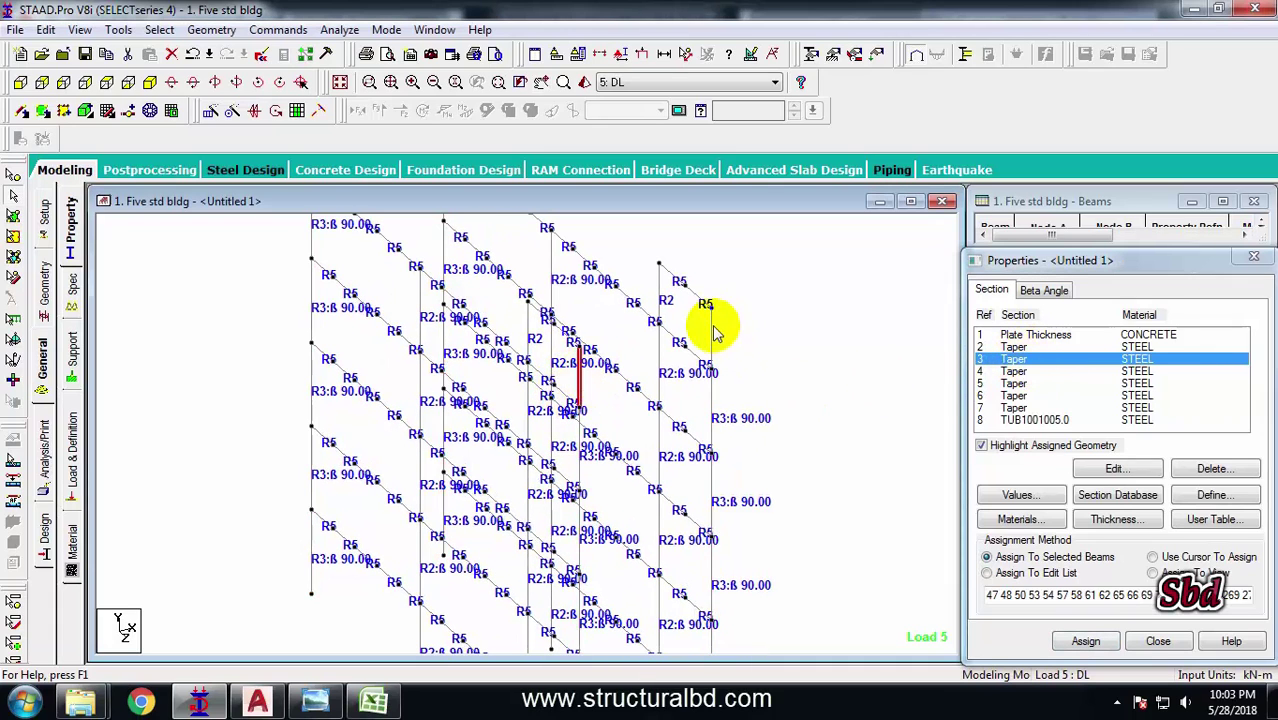
pyautogui.click(1098, 641)
pyautogui.click(1135, 506)
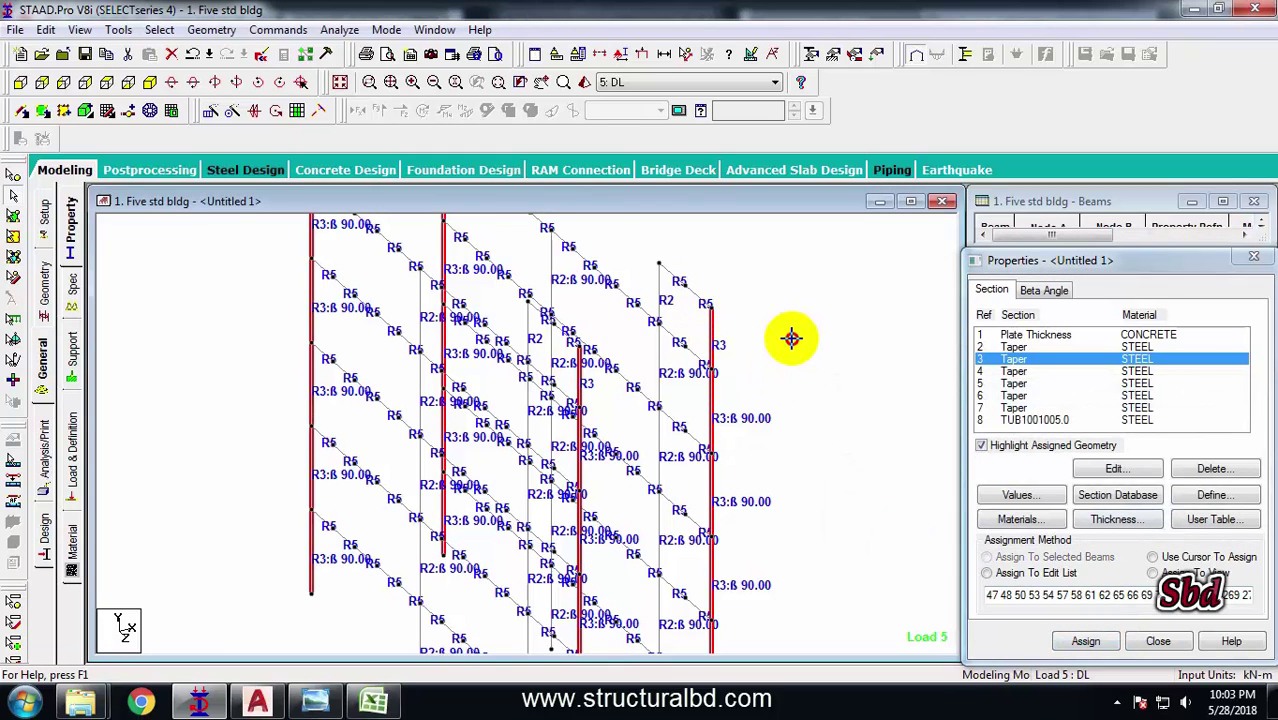
# - Display the members of the isolated frames with their full section shapes and examine the columns above the roof
pyautogui.click(622, 58)
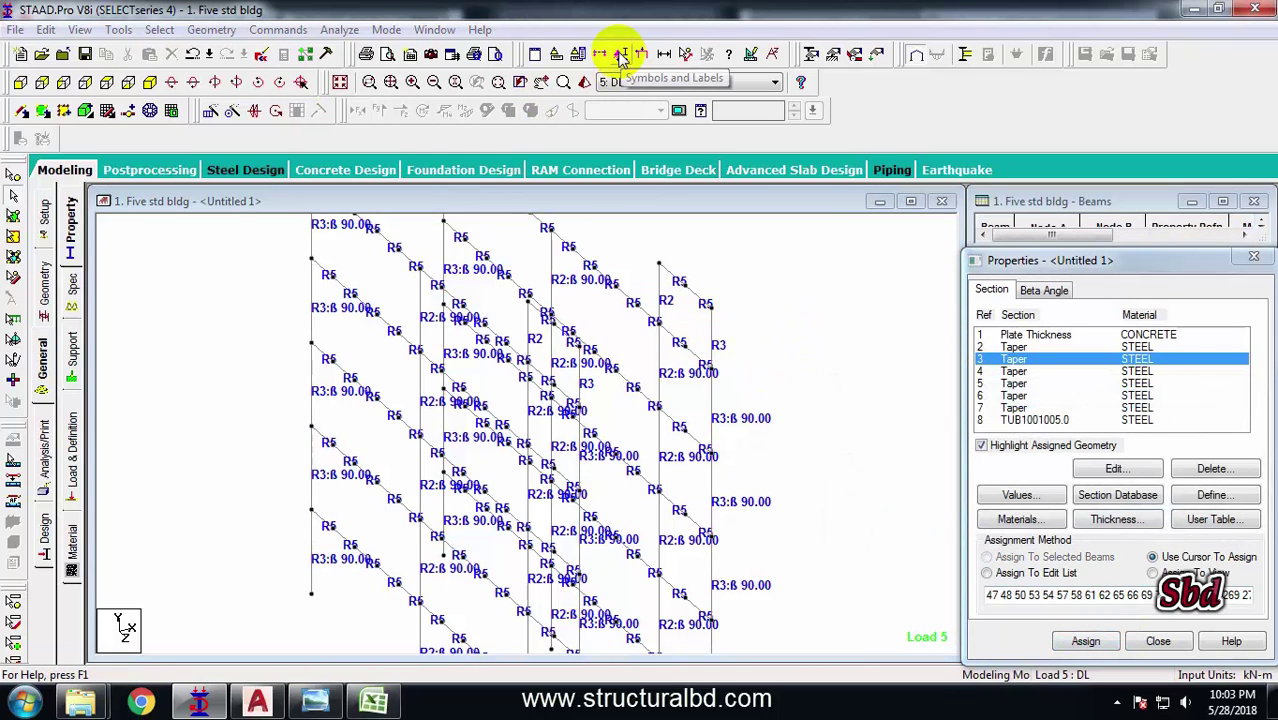
pyautogui.click(482, 102)
pyautogui.click(491, 180)
pyautogui.click(737, 620)
pyautogui.click(586, 620)
pyautogui.scroll(3, 600, 430)
pyautogui.scroll(-4, 573, 417)
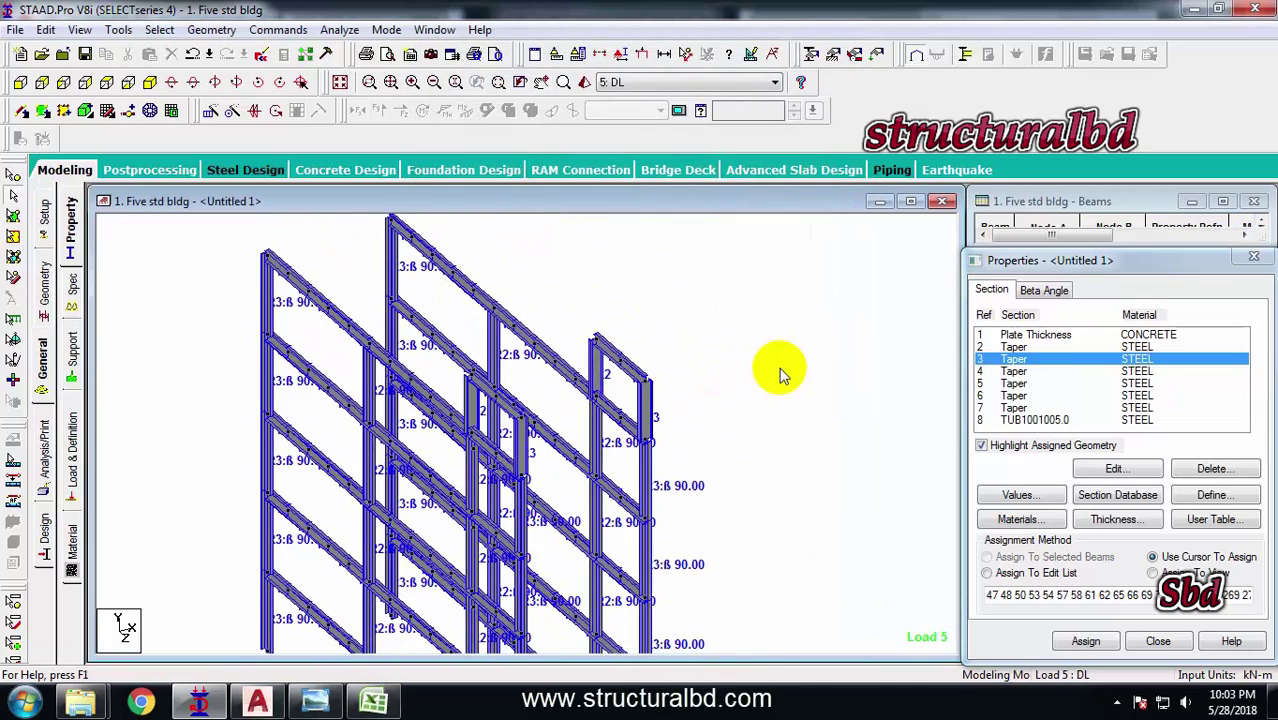
# - Examine the whole structure with its rooftop bay in the 3D rendered view and in front elevation
pyautogui.click(340, 84)
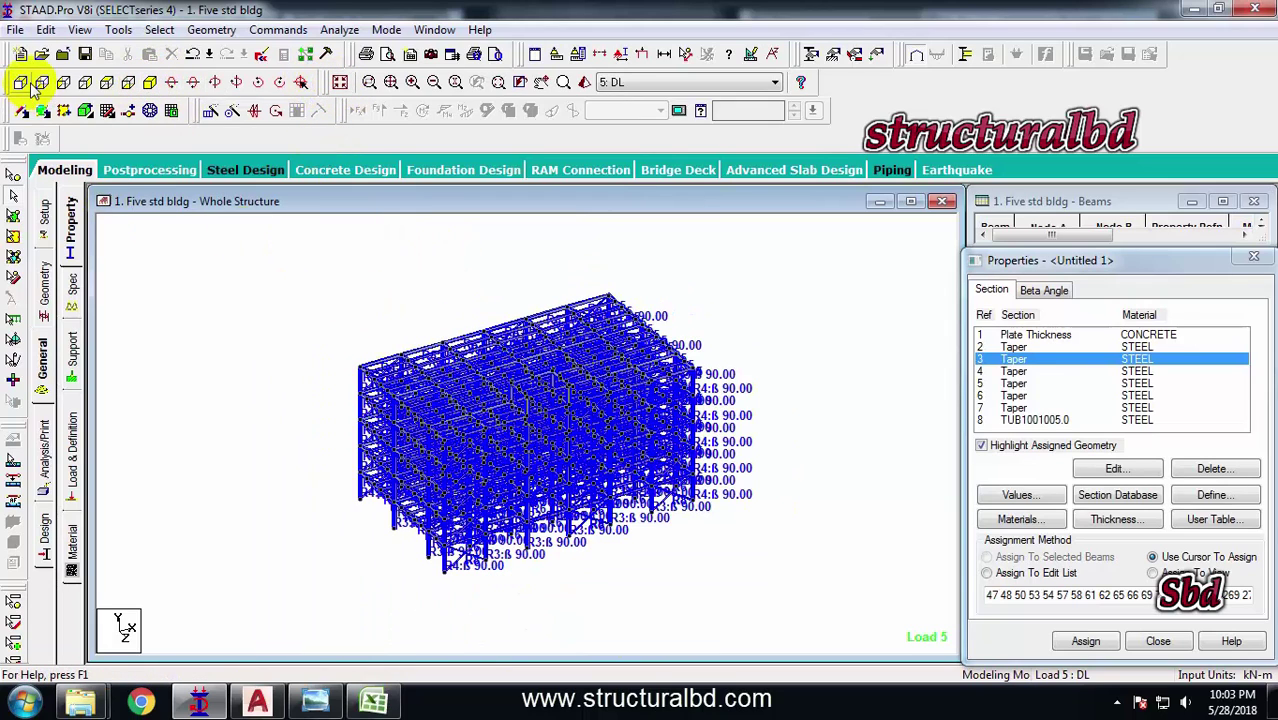
pyautogui.moveTo(456, 271); pyautogui.dragTo(456, 223)
pyautogui.click(585, 82)
pyautogui.moveTo(628, 412); pyautogui.dragTo(645, 388, button='right')
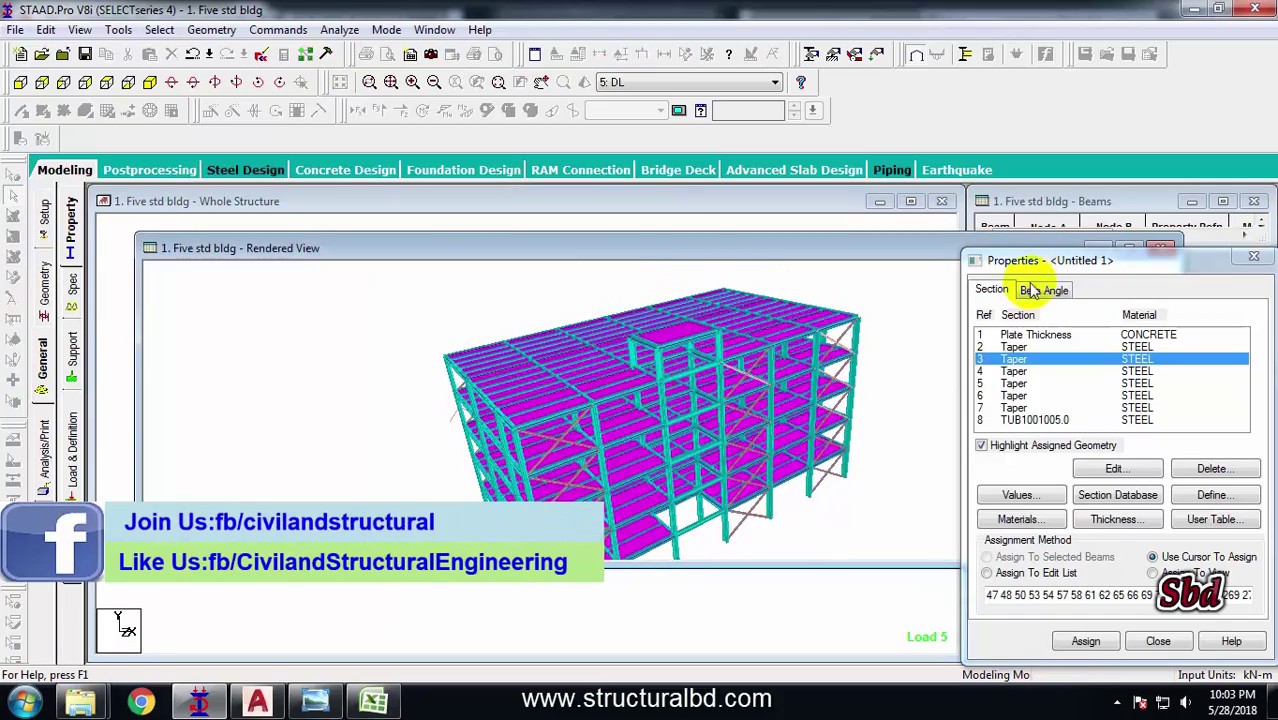
pyautogui.click(830, 249)
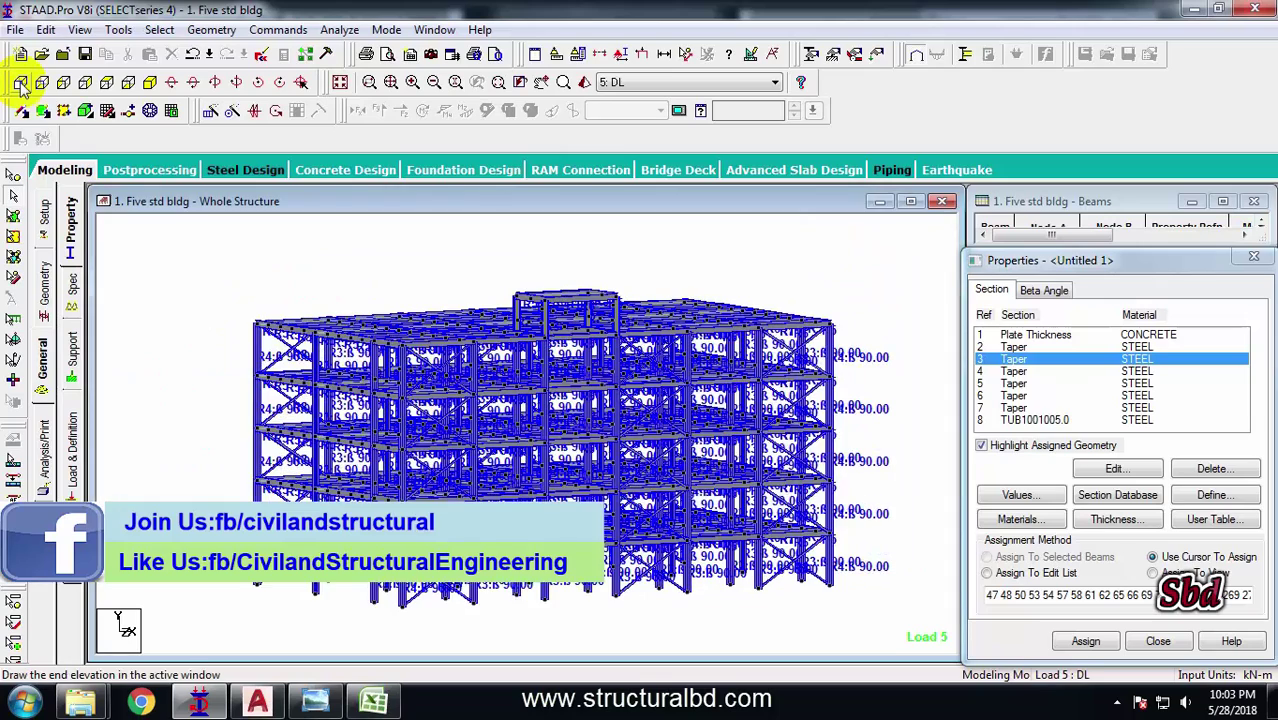
pyautogui.click(20, 84)
pyautogui.scroll(-1, 428, 300)
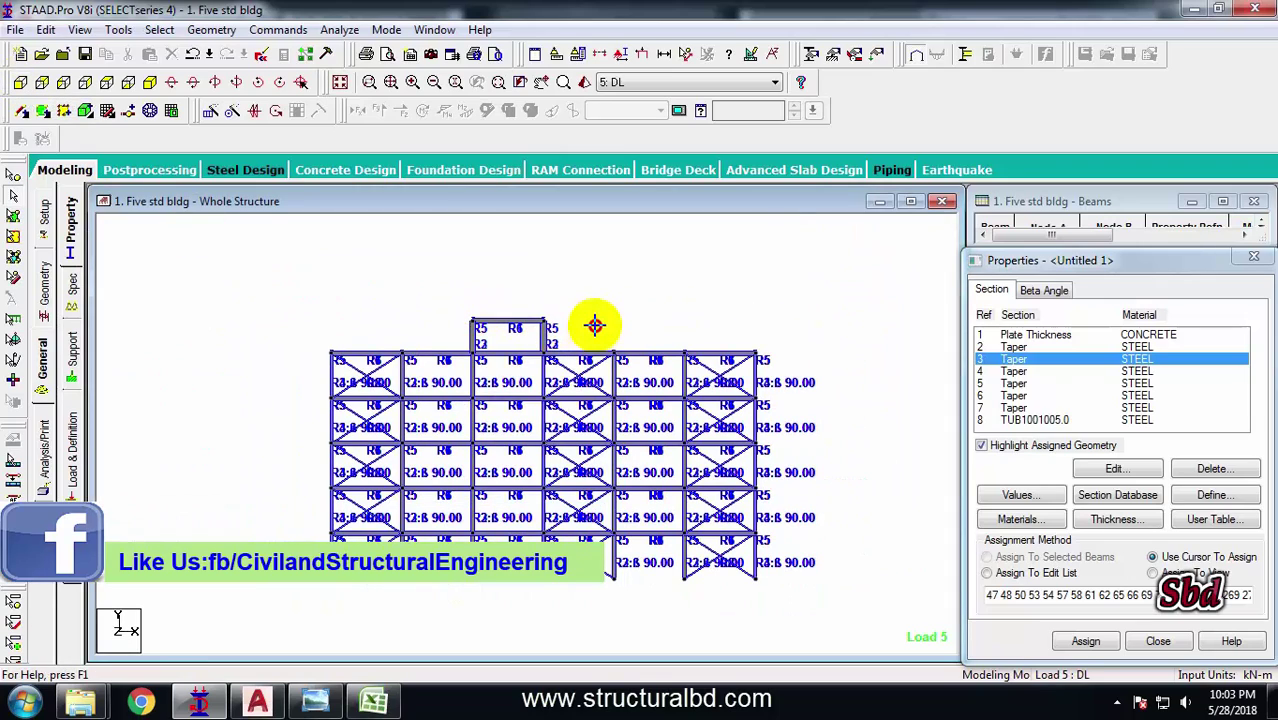
# - Isolate the raised bay's top beams in a new view and add a beam between the midpoint nodes of the two short sides
pyautogui.rightClick(596, 278)
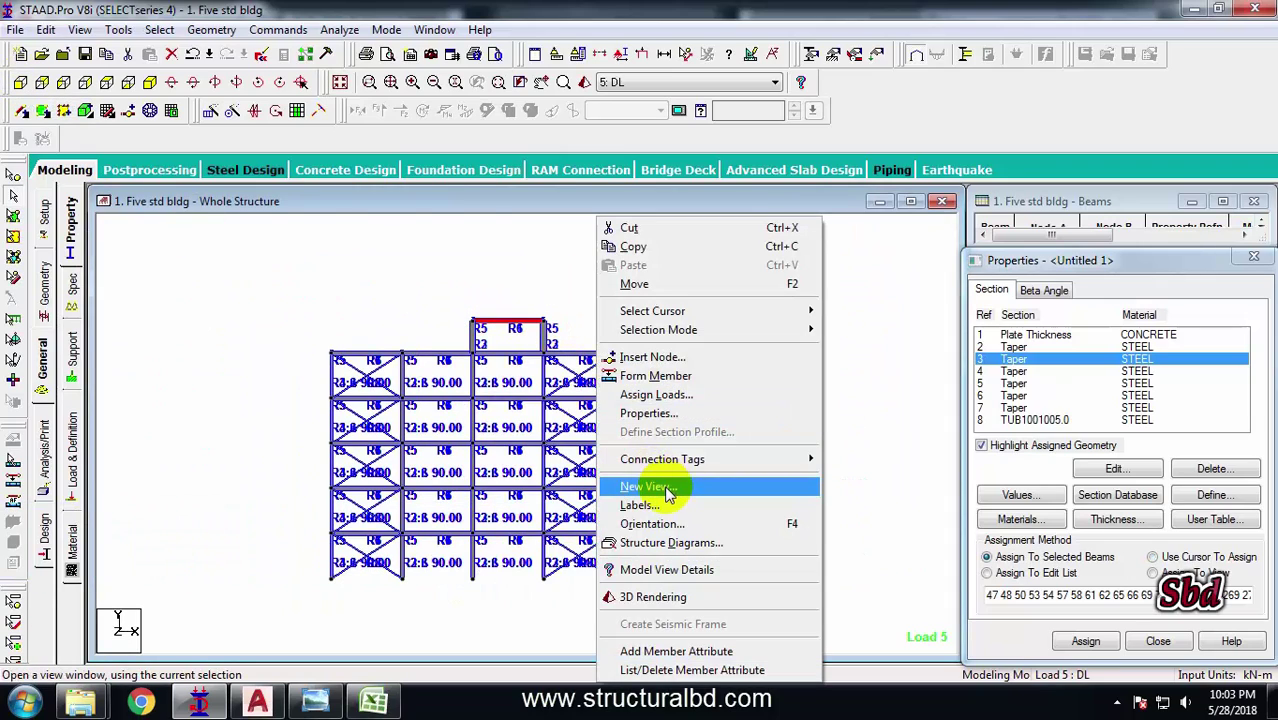
pyautogui.click(667, 487)
pyautogui.click(760, 328)
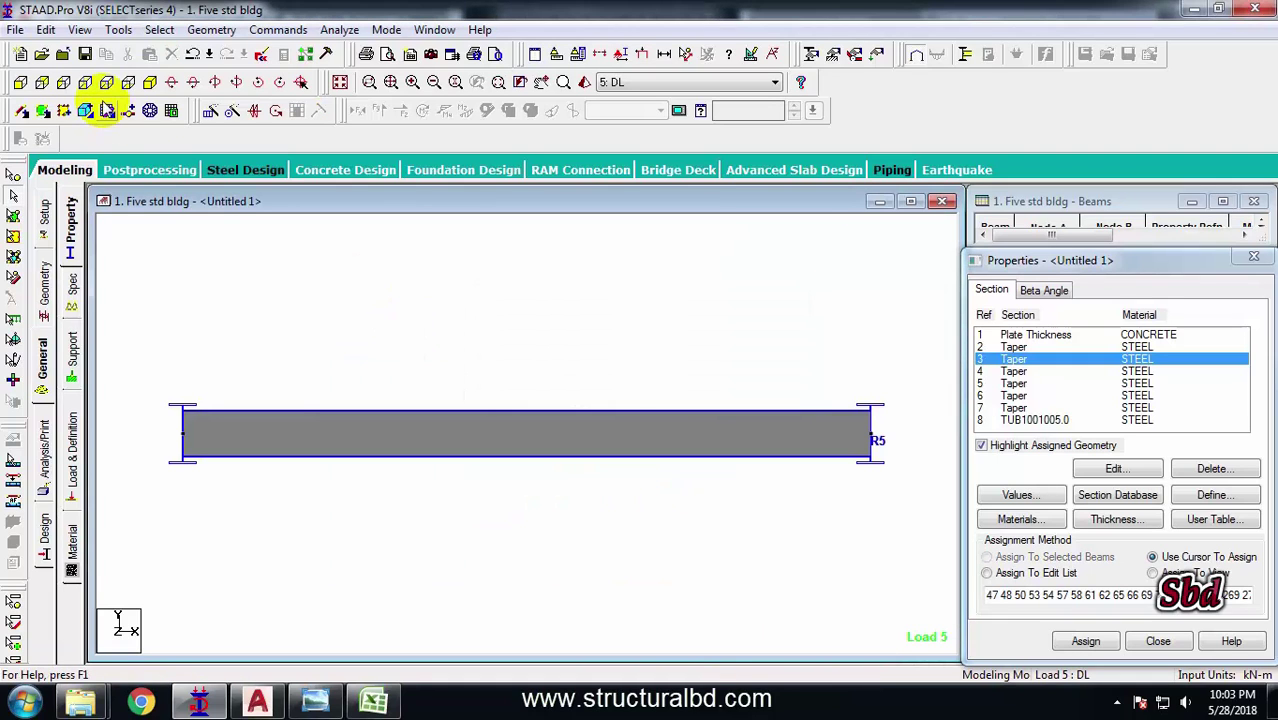
pyautogui.click(150, 84)
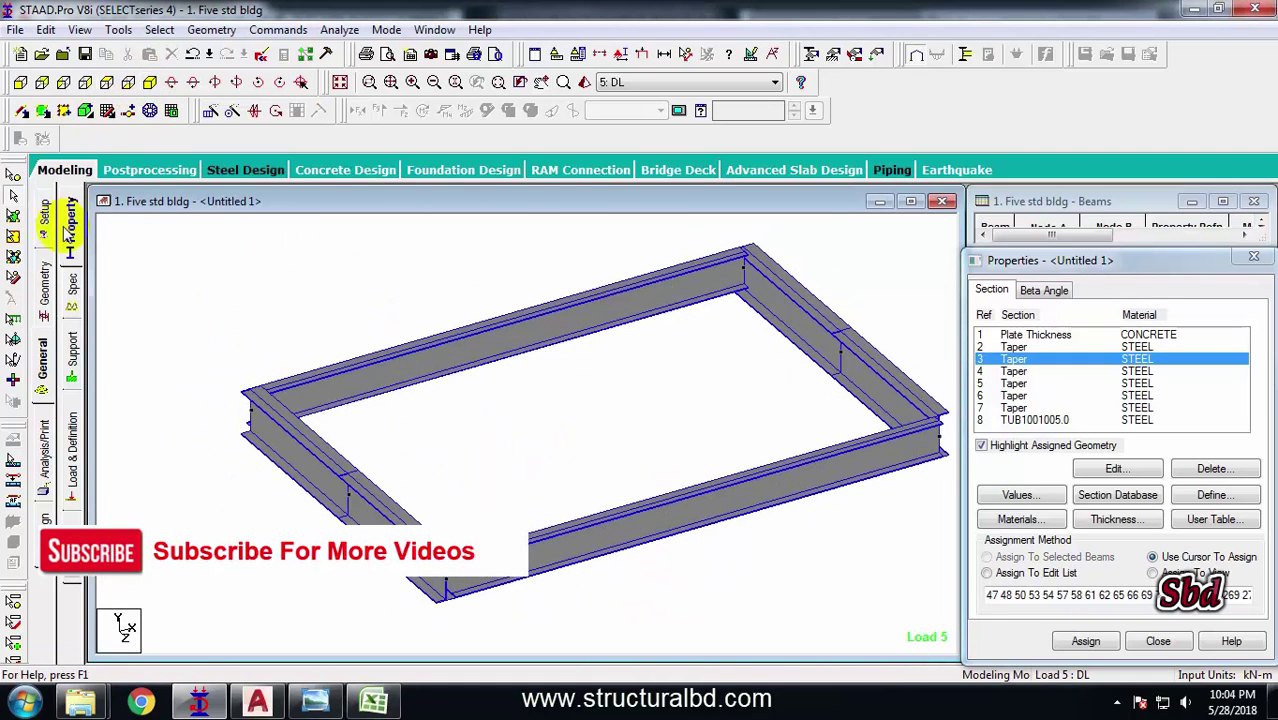
pyautogui.click(22, 111)
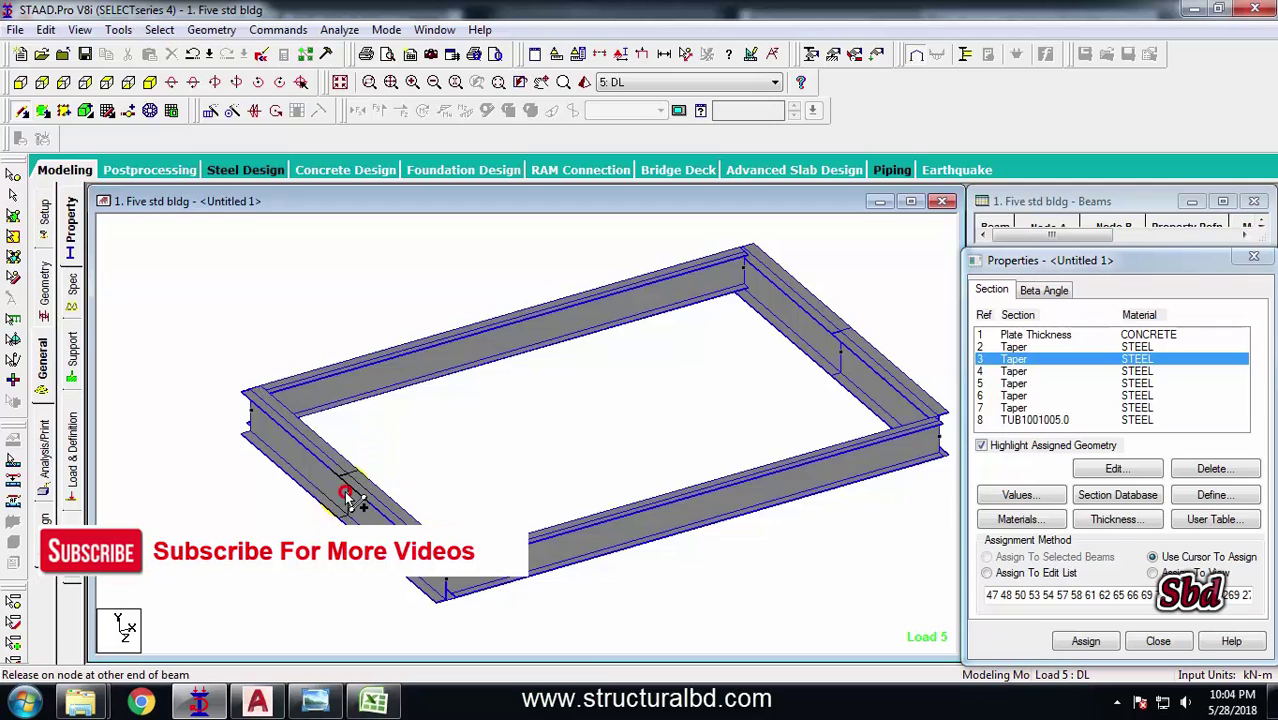
pyautogui.moveTo(345, 495); pyautogui.dragTo(850, 362)
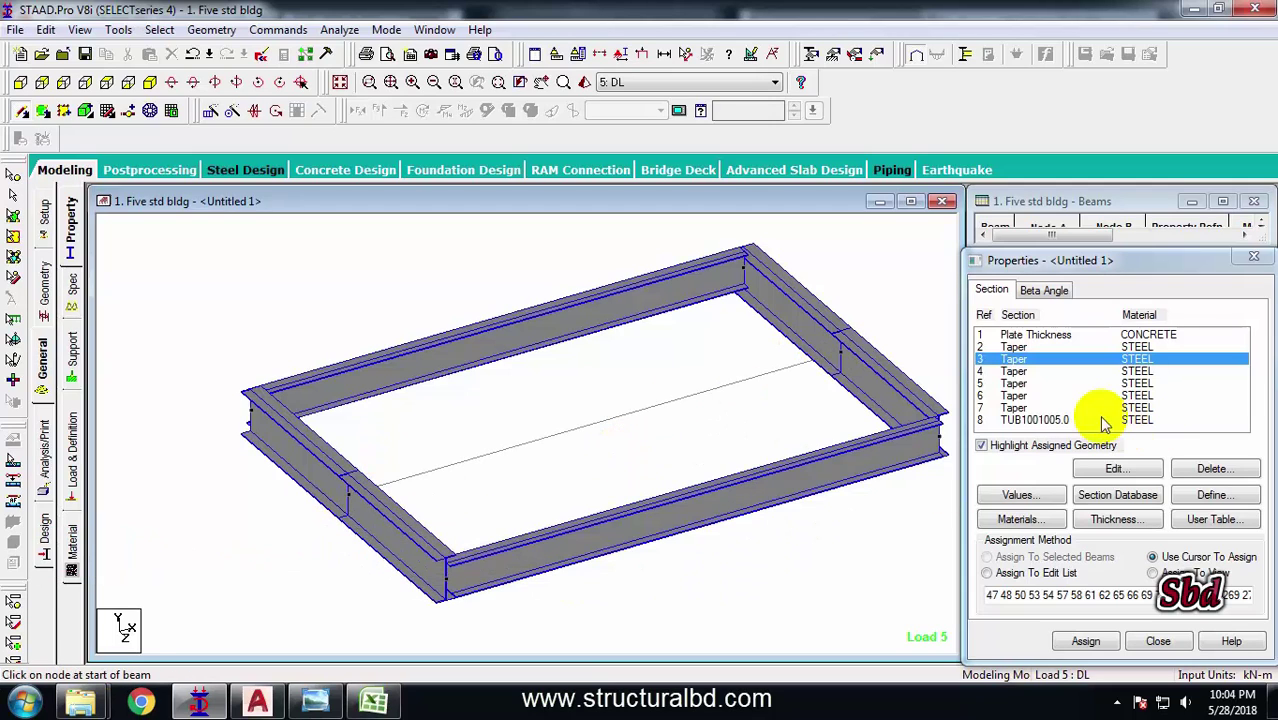
# - Assign the Taper section, reference 7, to the new middle beam of the raised bay
pyautogui.click(1015, 409)
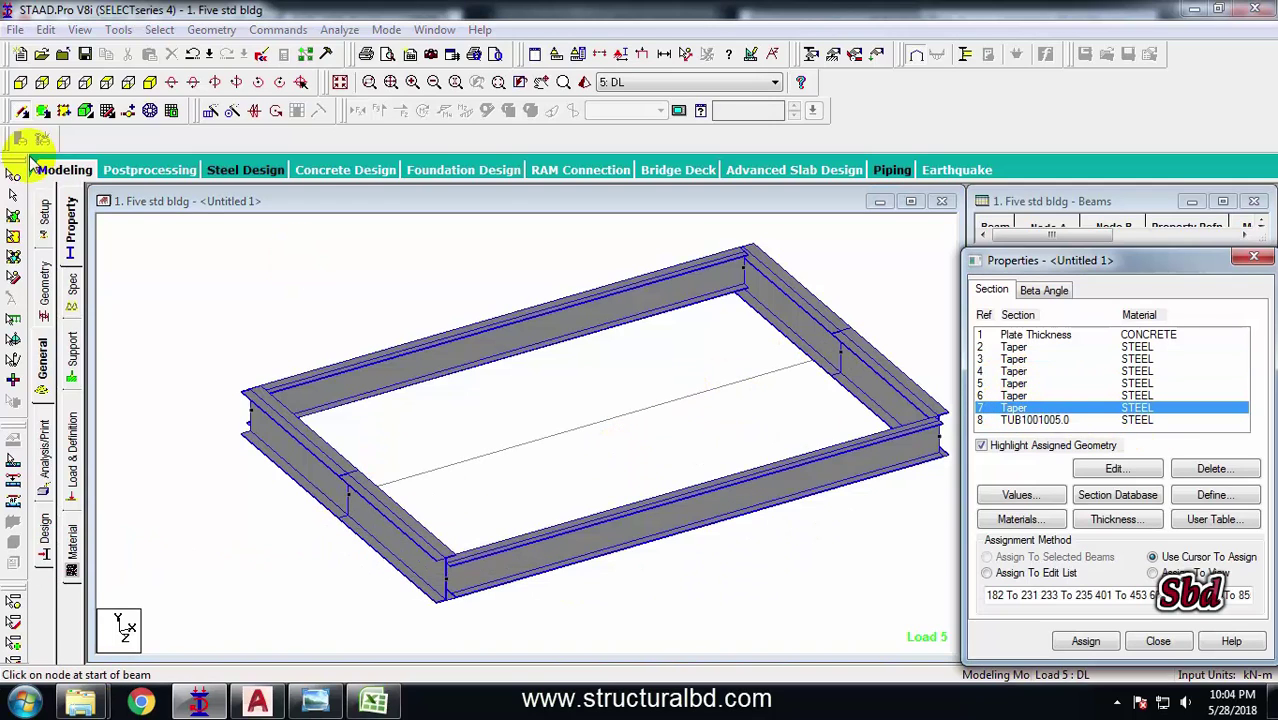
pyautogui.click(622, 418)
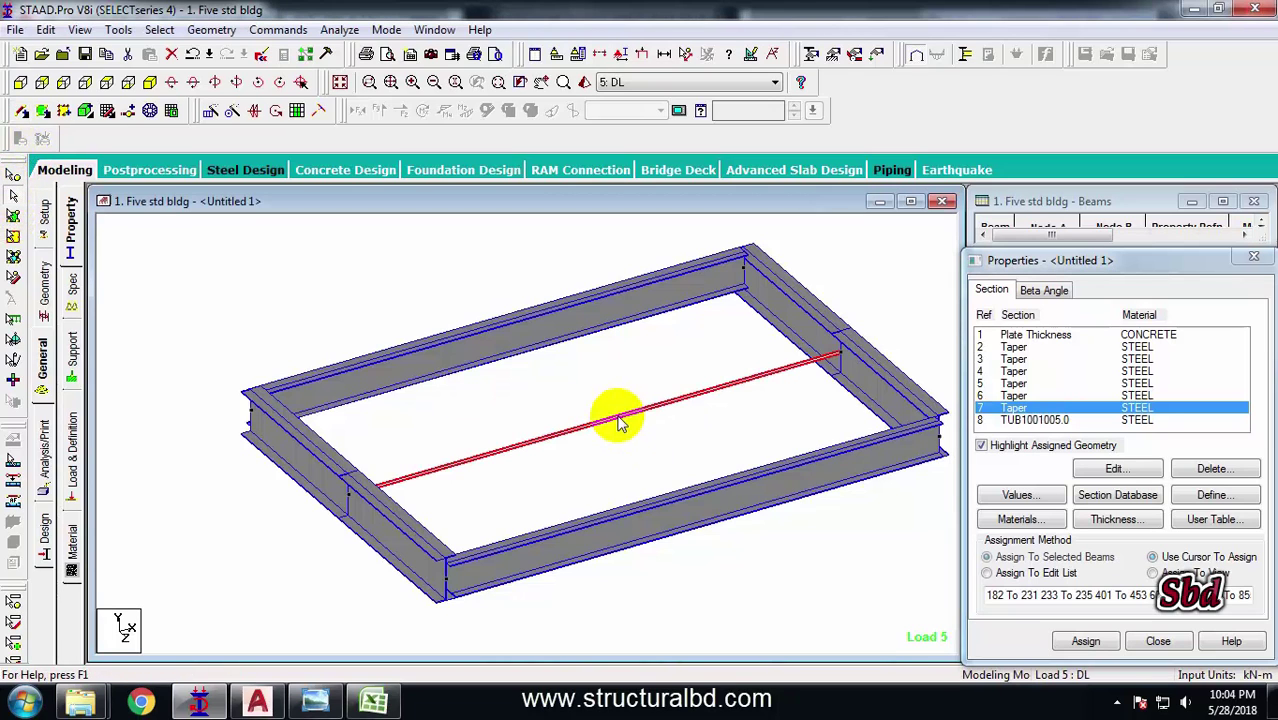
pyautogui.click(1086, 641)
pyautogui.click(1136, 505)
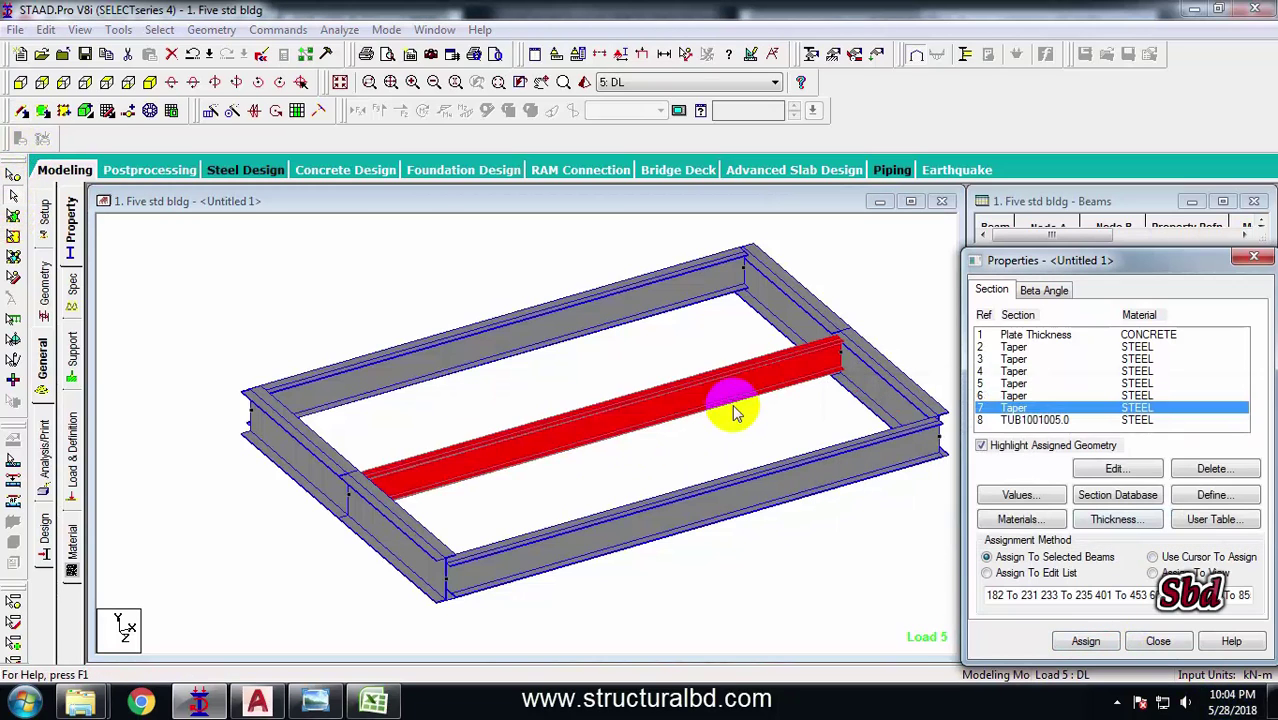
# - Assign the START MPZ 0.95 release specification to the raised bay's middle beam
pyautogui.click(70, 283)
pyautogui.click(1045, 328)
pyautogui.click(653, 399)
pyautogui.click(1073, 316)
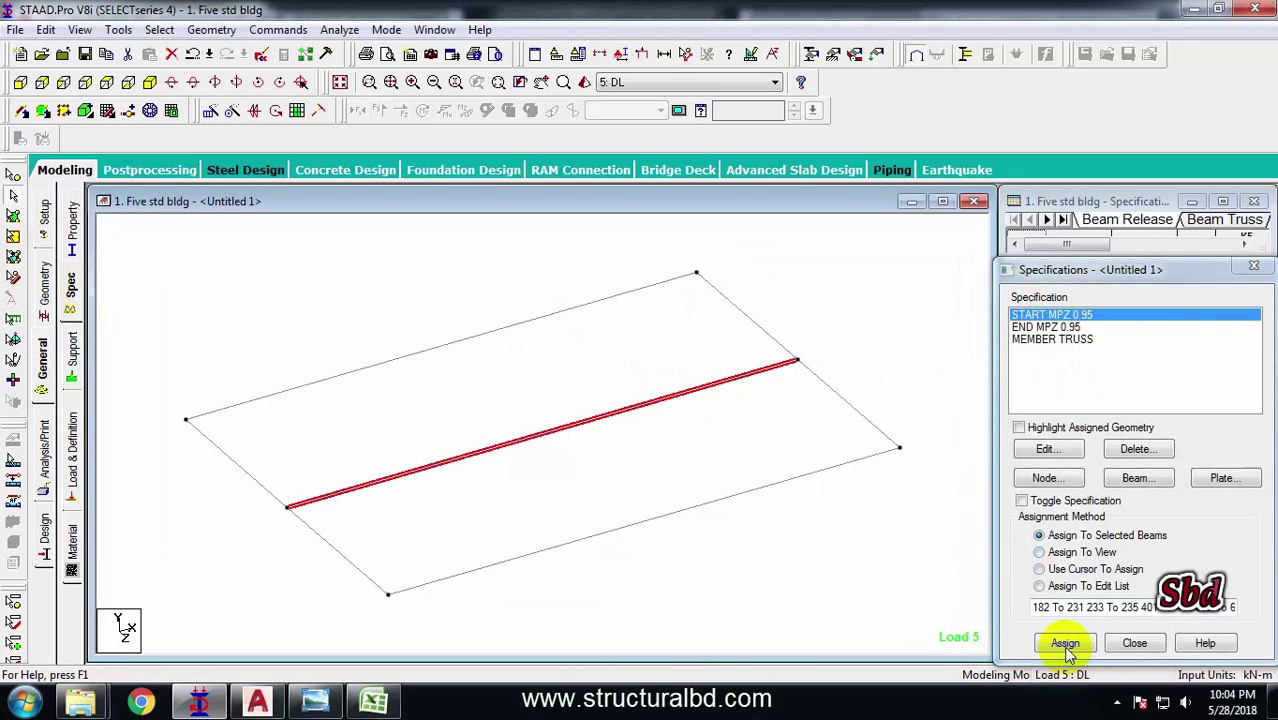
pyautogui.click(1066, 644)
pyautogui.click(1133, 511)
# - Assign the END MPZ 0.95 release specification to the same middle beam
pyautogui.click(1057, 330)
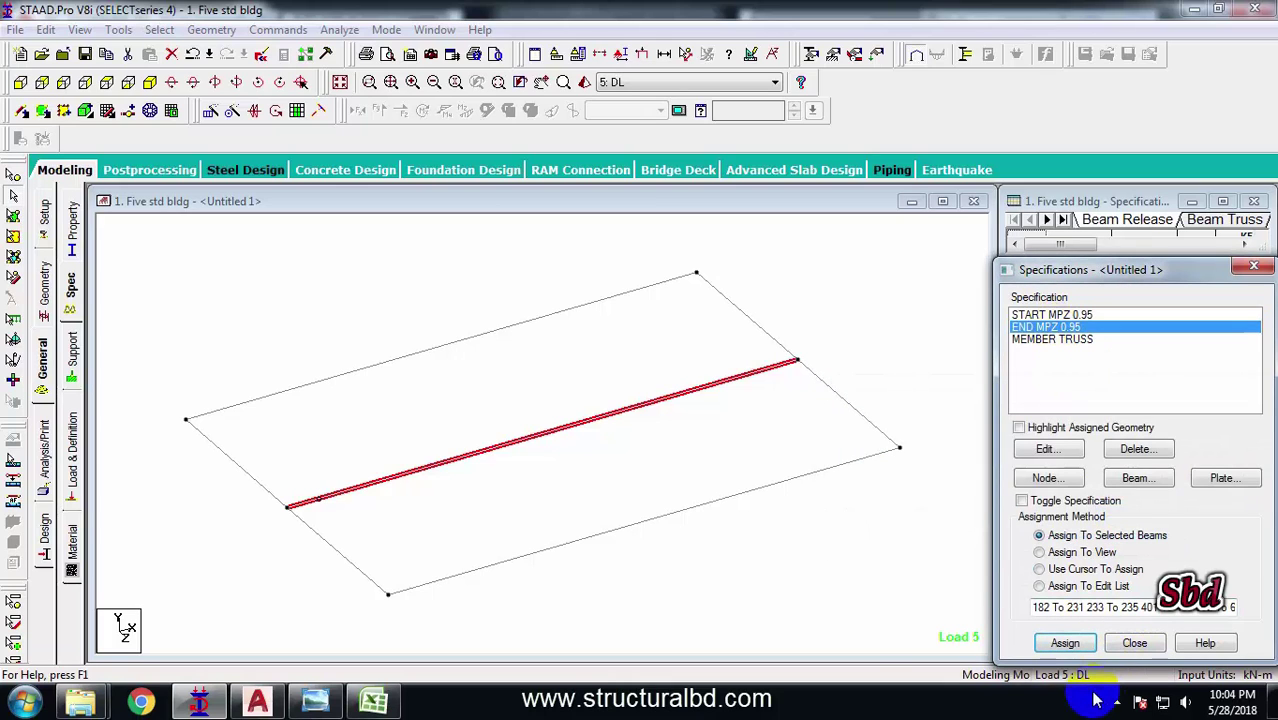
pyautogui.click(1066, 644)
pyautogui.click(1127, 511)
pyautogui.click(608, 374)
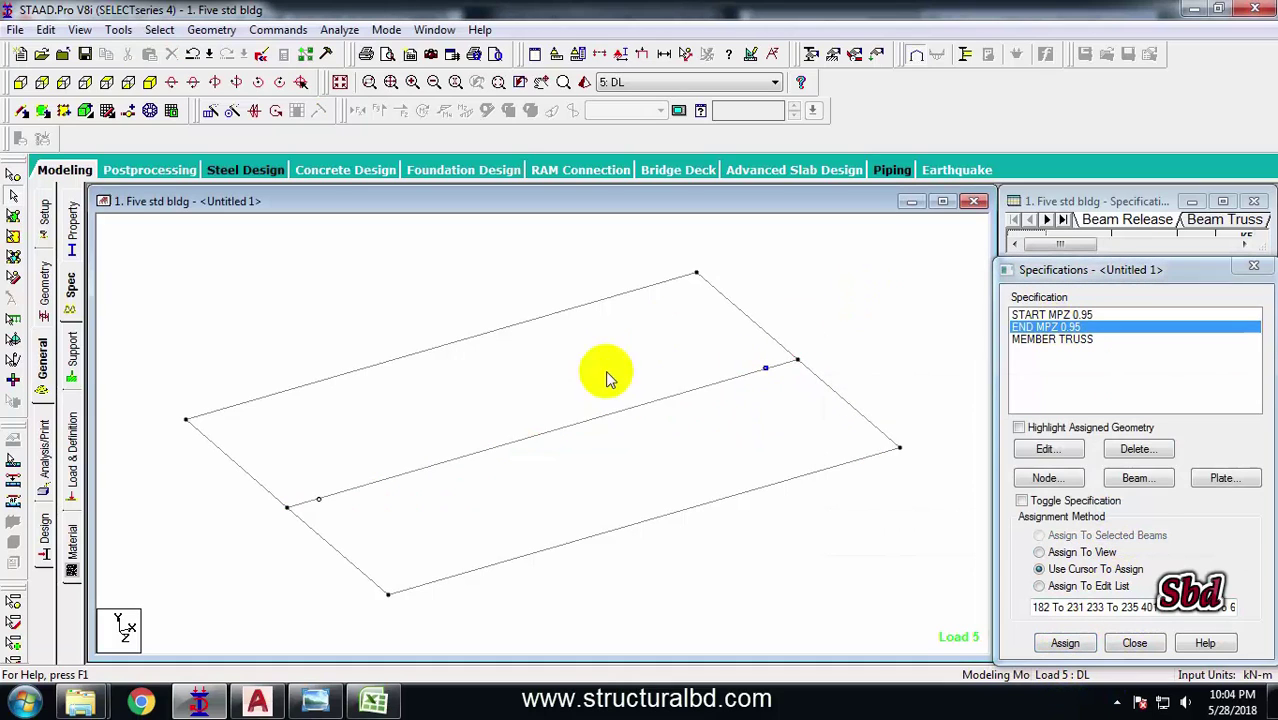
# - Restore the whole structure and add a selfweight load in the Y direction with factor -1 to load case 5: DL
pyautogui.click(340, 84)
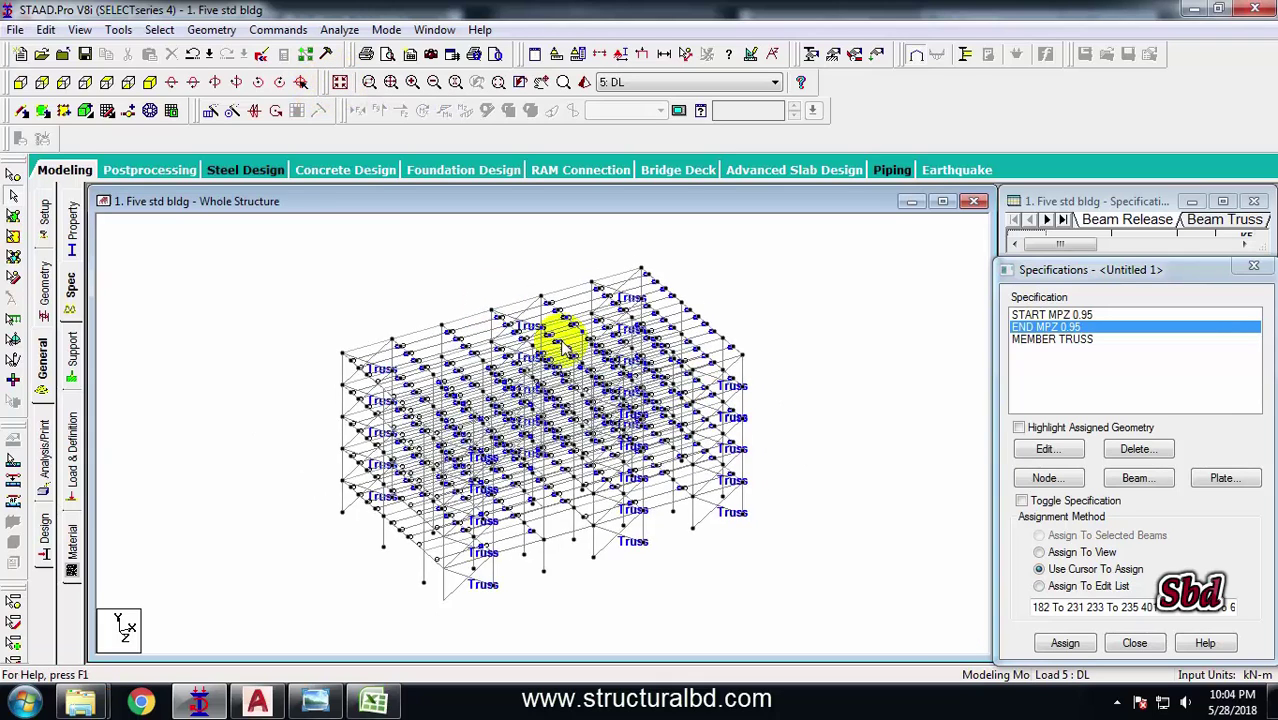
pyautogui.click(22, 84)
pyautogui.click(45, 290)
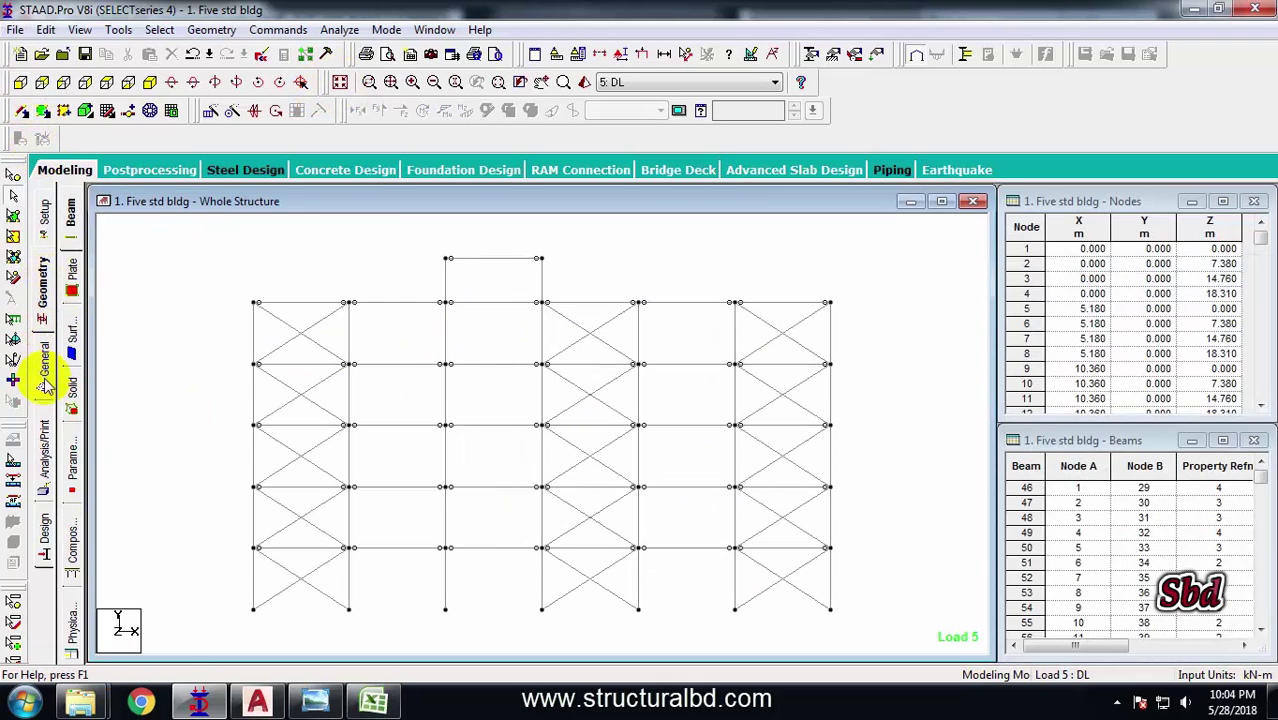
pyautogui.click(43, 357)
pyautogui.click(73, 450)
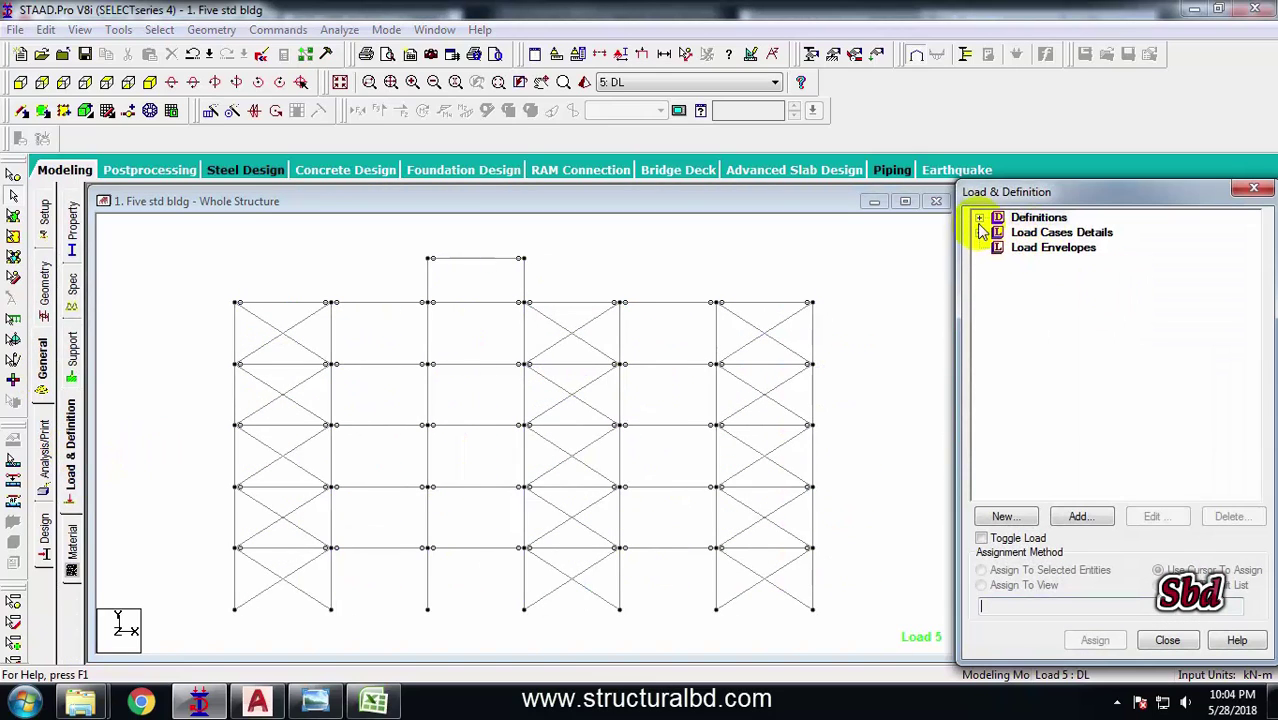
pyautogui.click(980, 233)
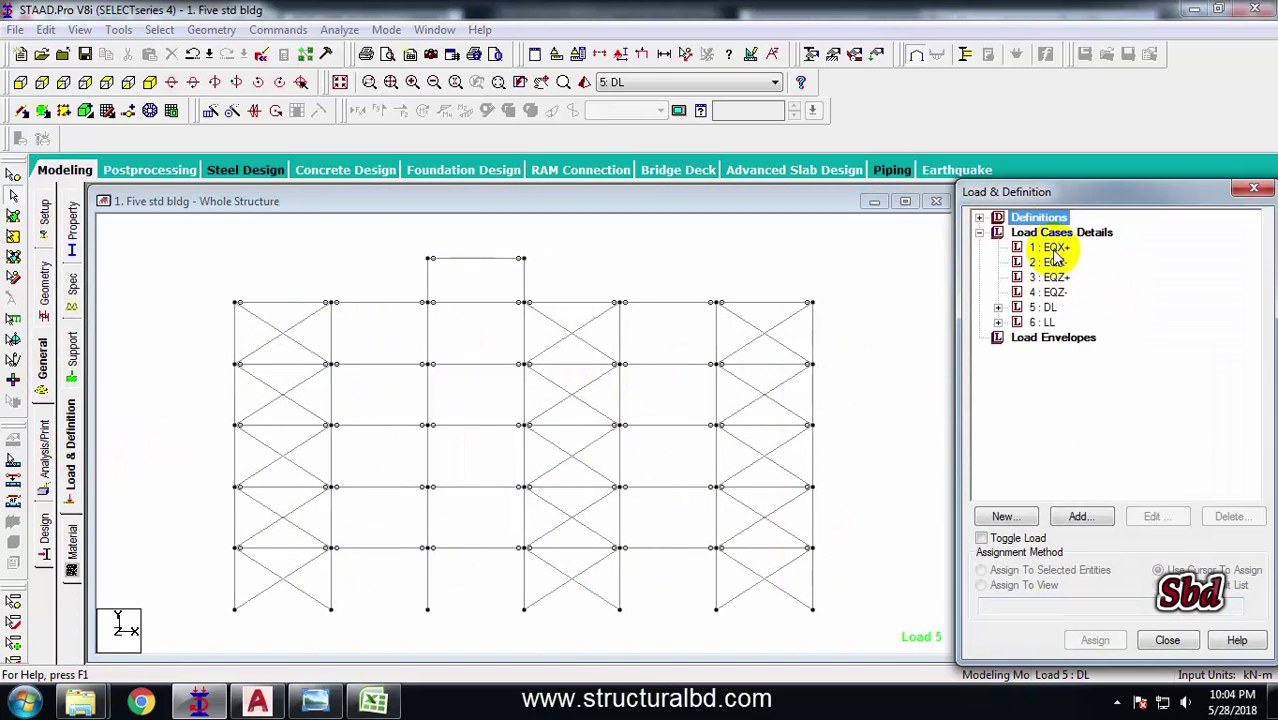
pyautogui.click(998, 309)
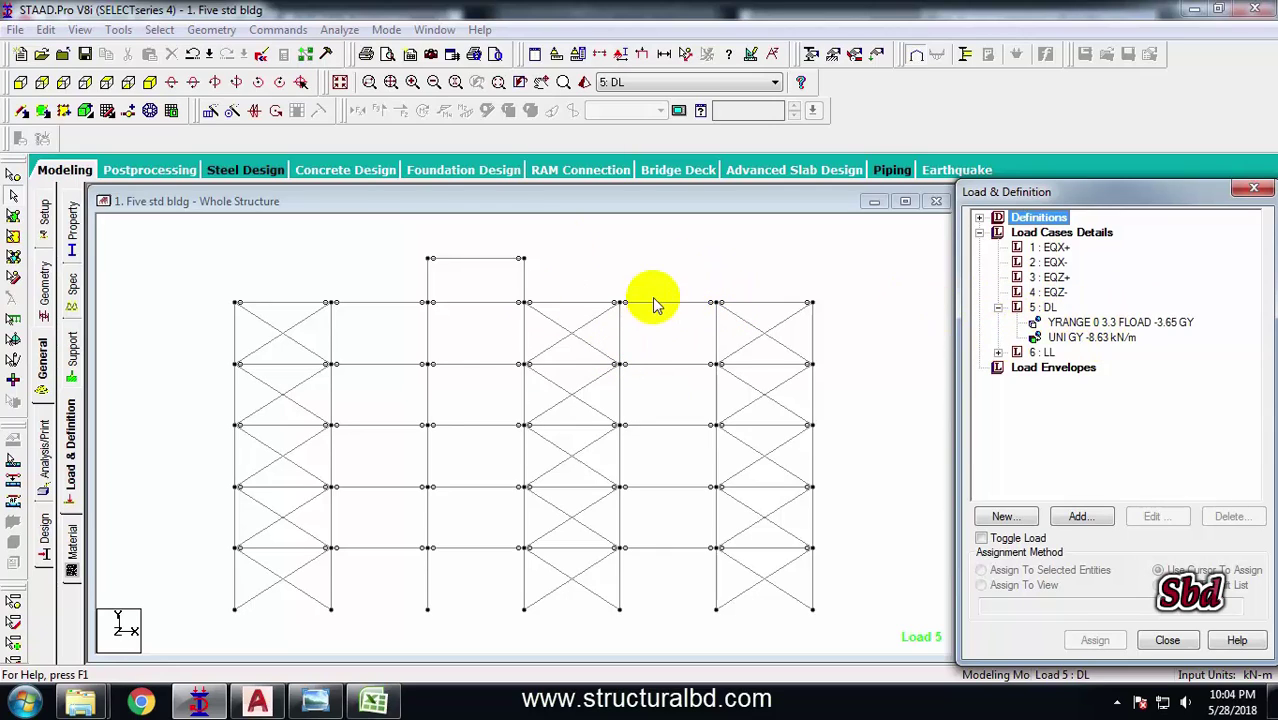
pyautogui.click(1045, 309)
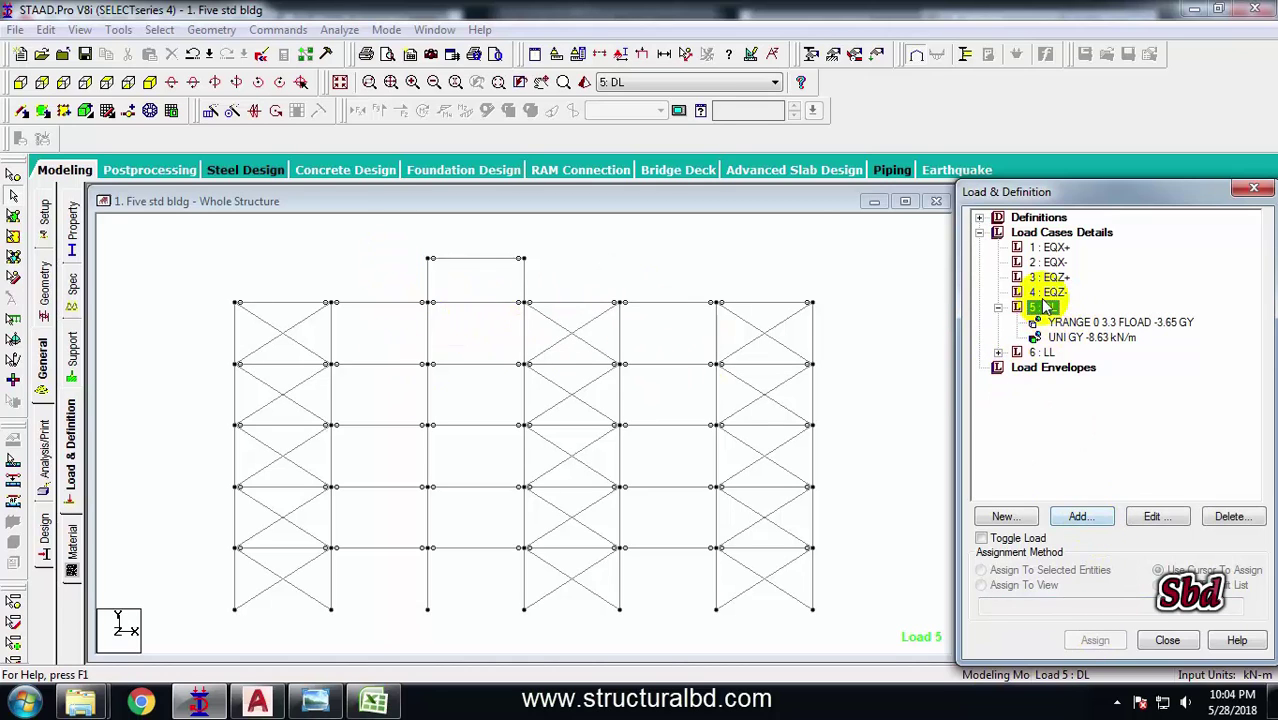
pyautogui.click(1082, 517)
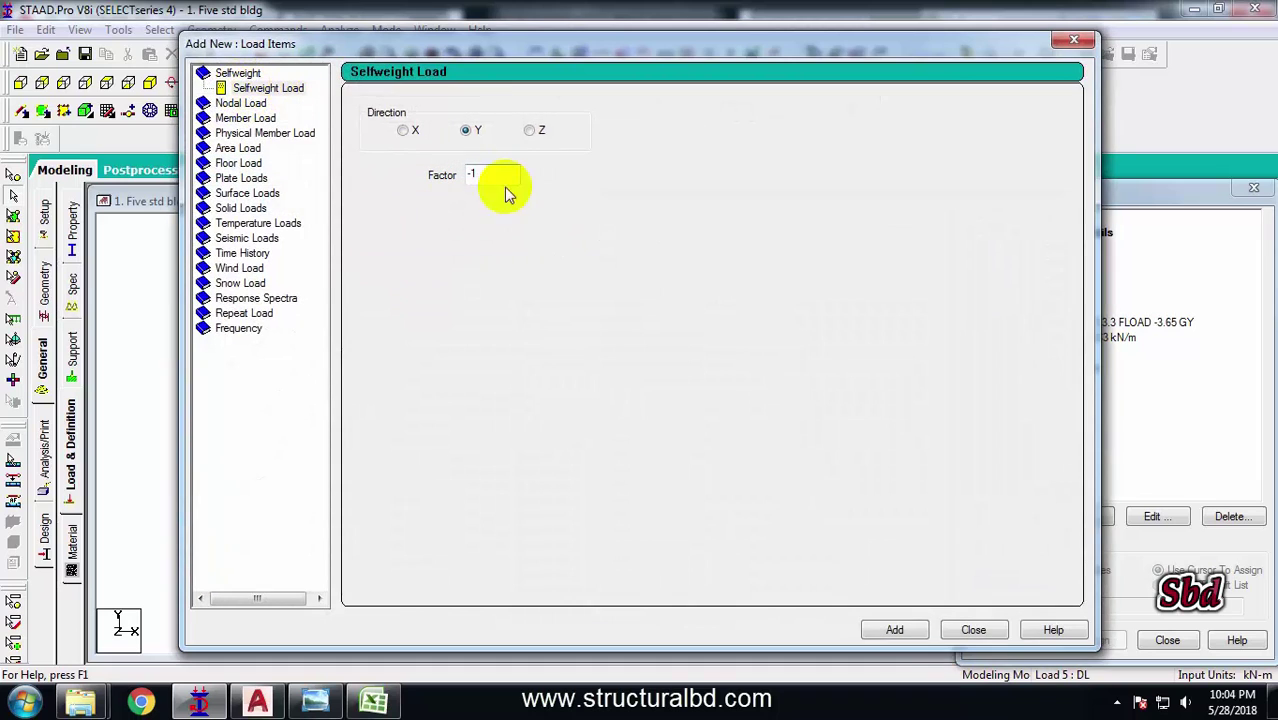
pyautogui.click(975, 630)
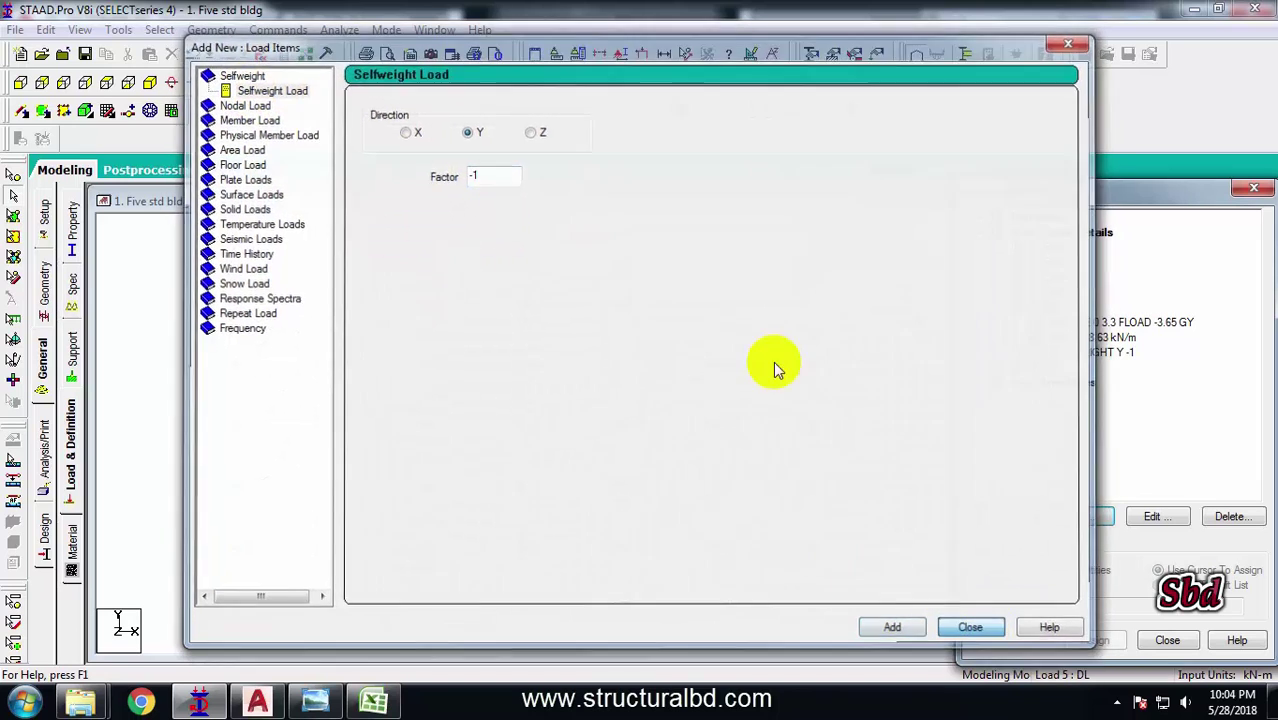
# - Assign the SELFWEIGHT Y -1 load to the whole structure in view
pyautogui.click(1075, 354)
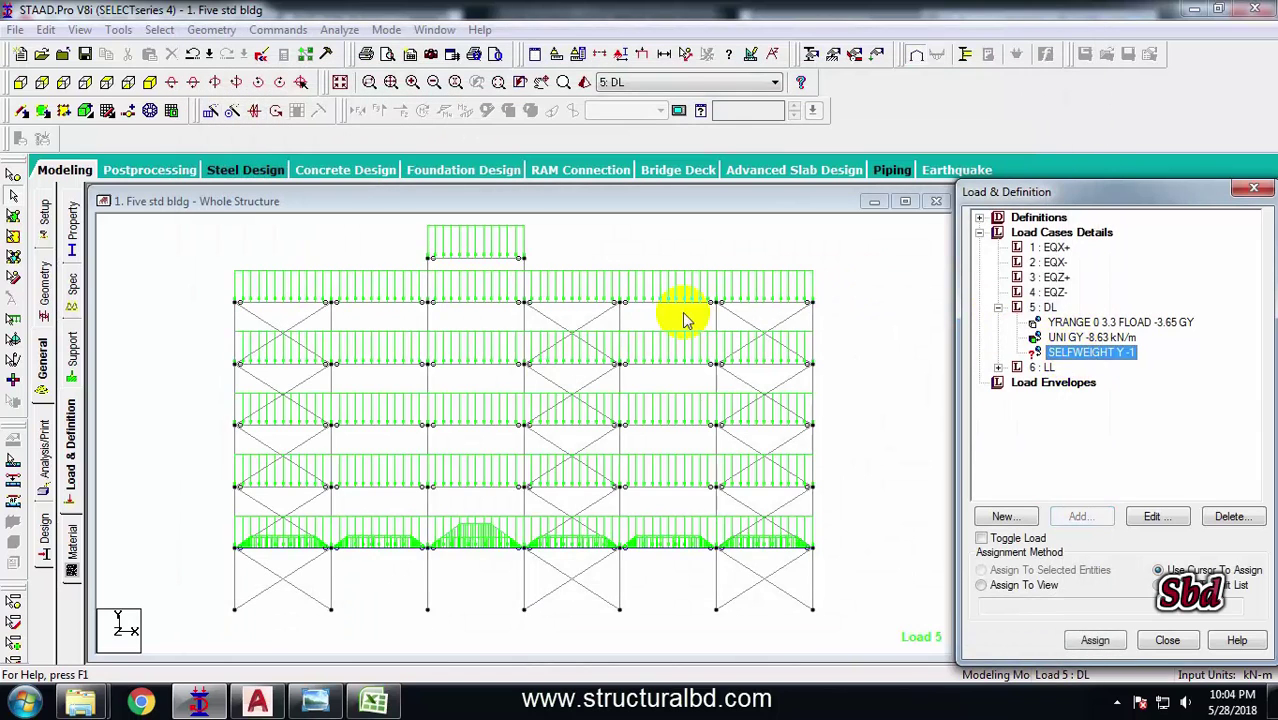
pyautogui.click(340, 82)
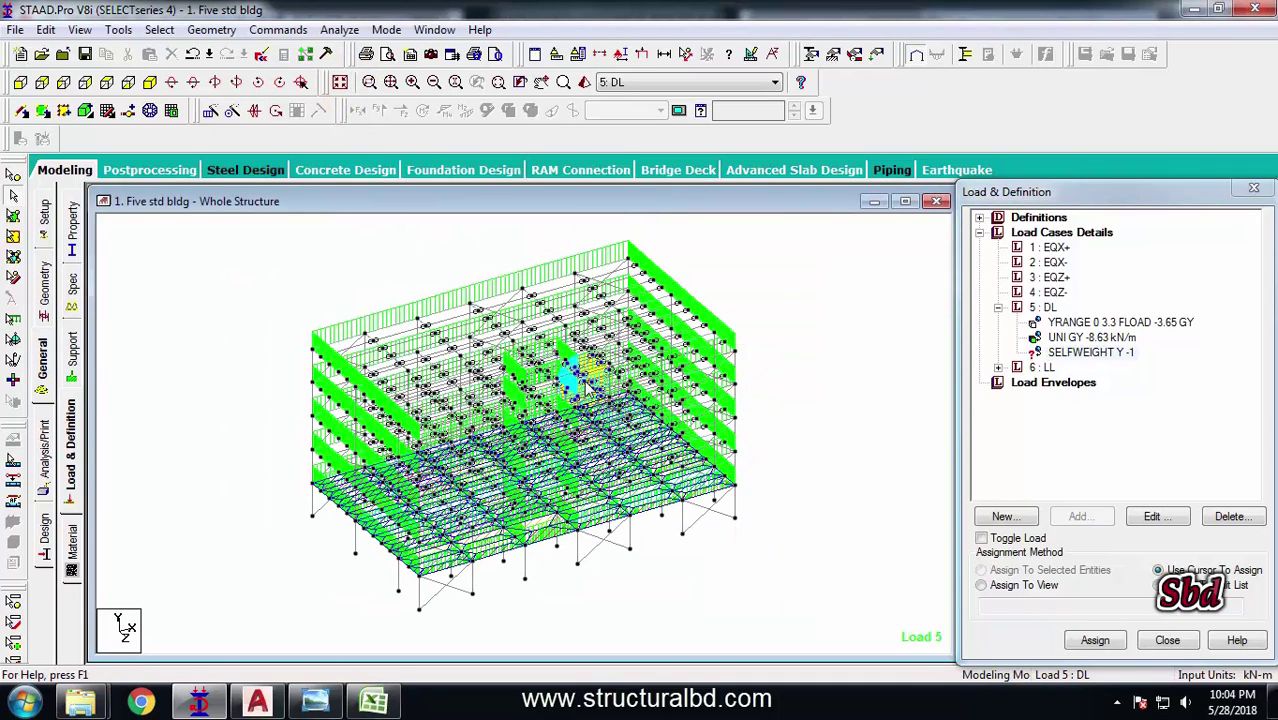
pyautogui.click(1080, 353)
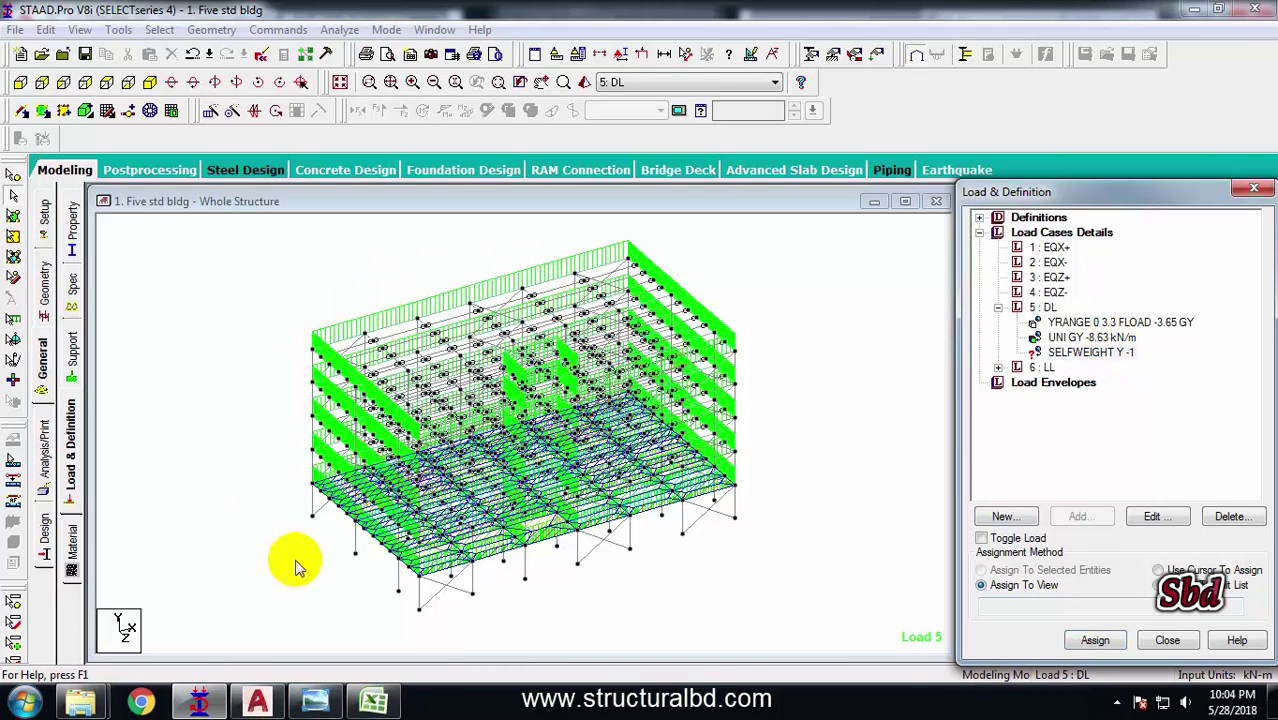
pyautogui.click(1112, 645)
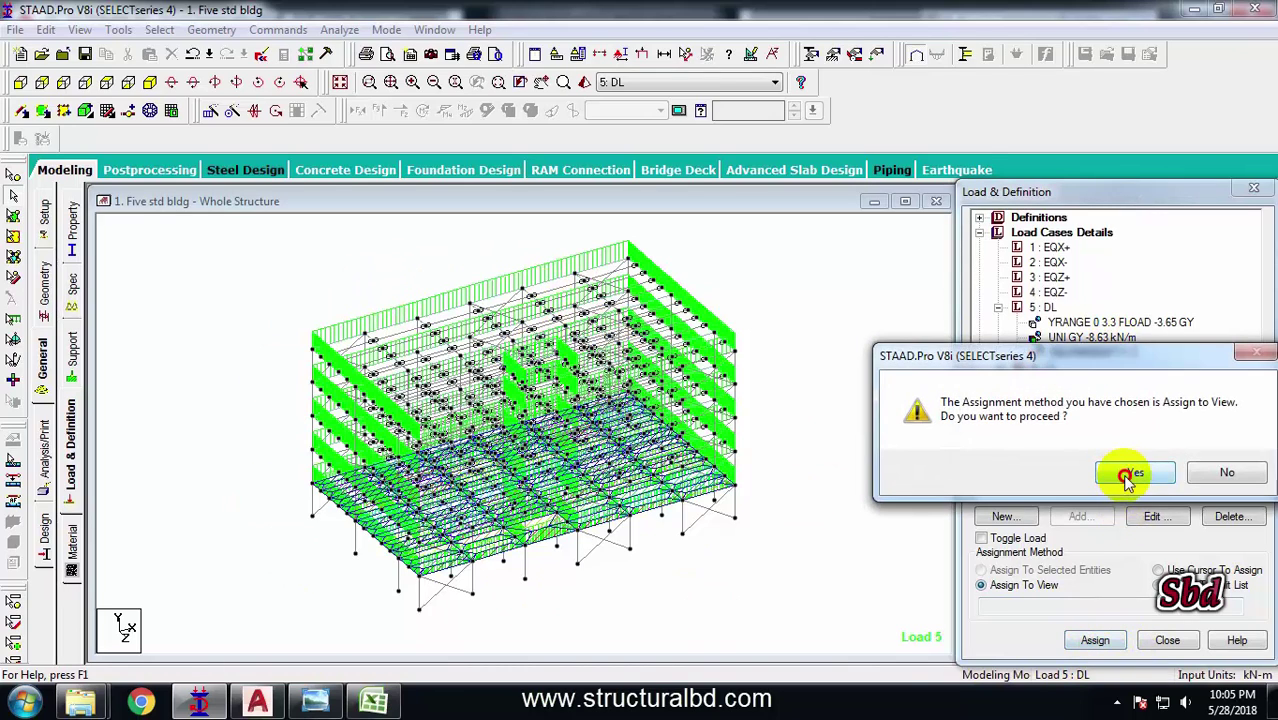
pyautogui.click(1133, 474)
pyautogui.click(848, 375)
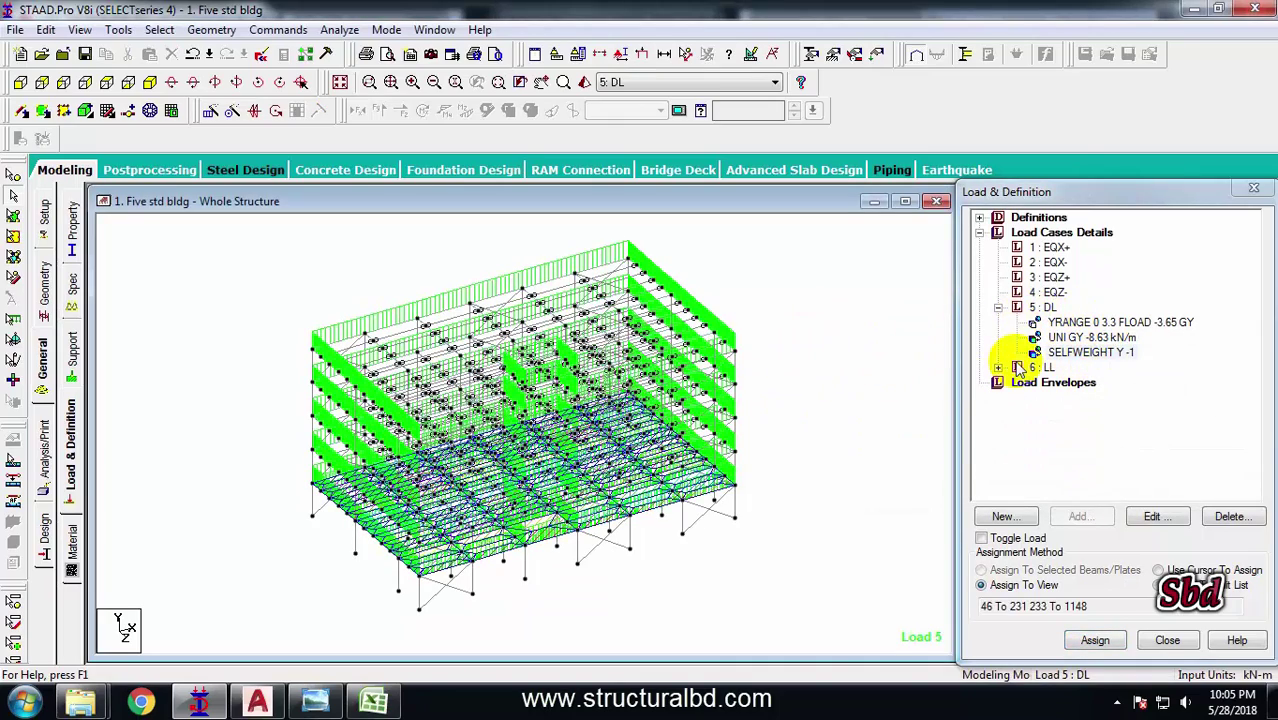
# - Open the floor load of load case 5: DL for editing and look up the coordinates of a main-roof corner node
pyautogui.click(1087, 325)
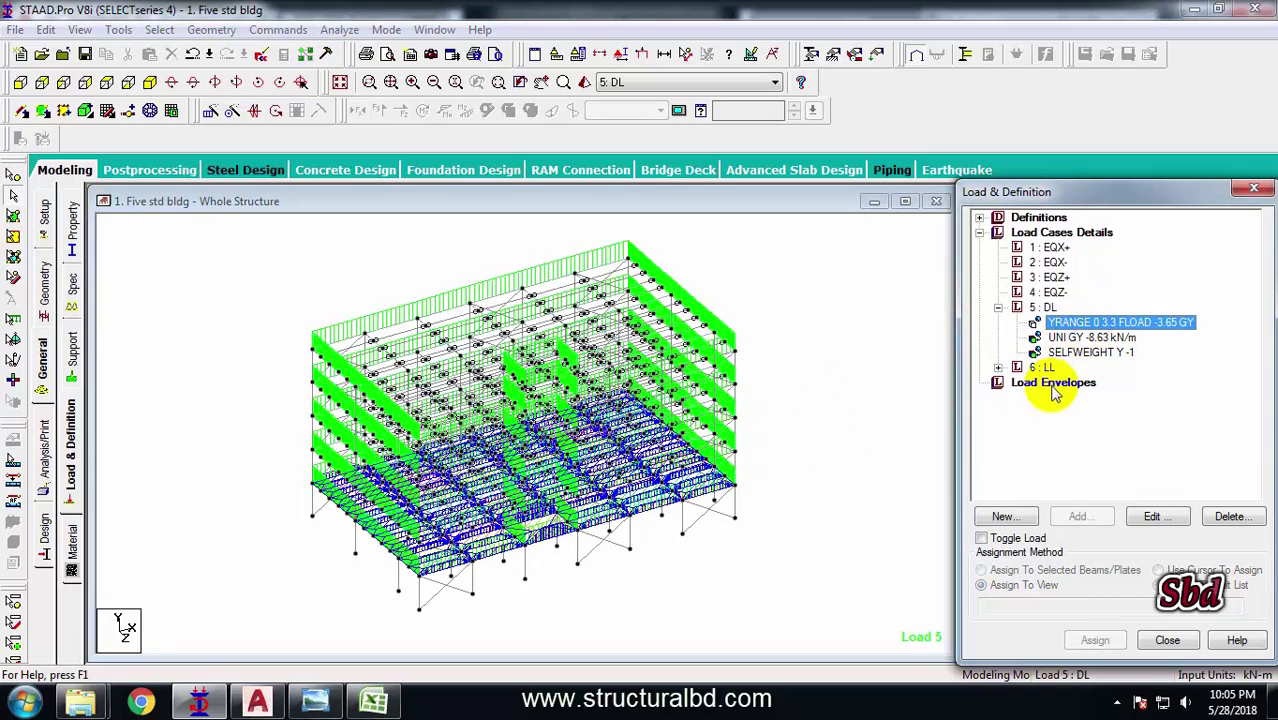
pyautogui.click(1070, 340)
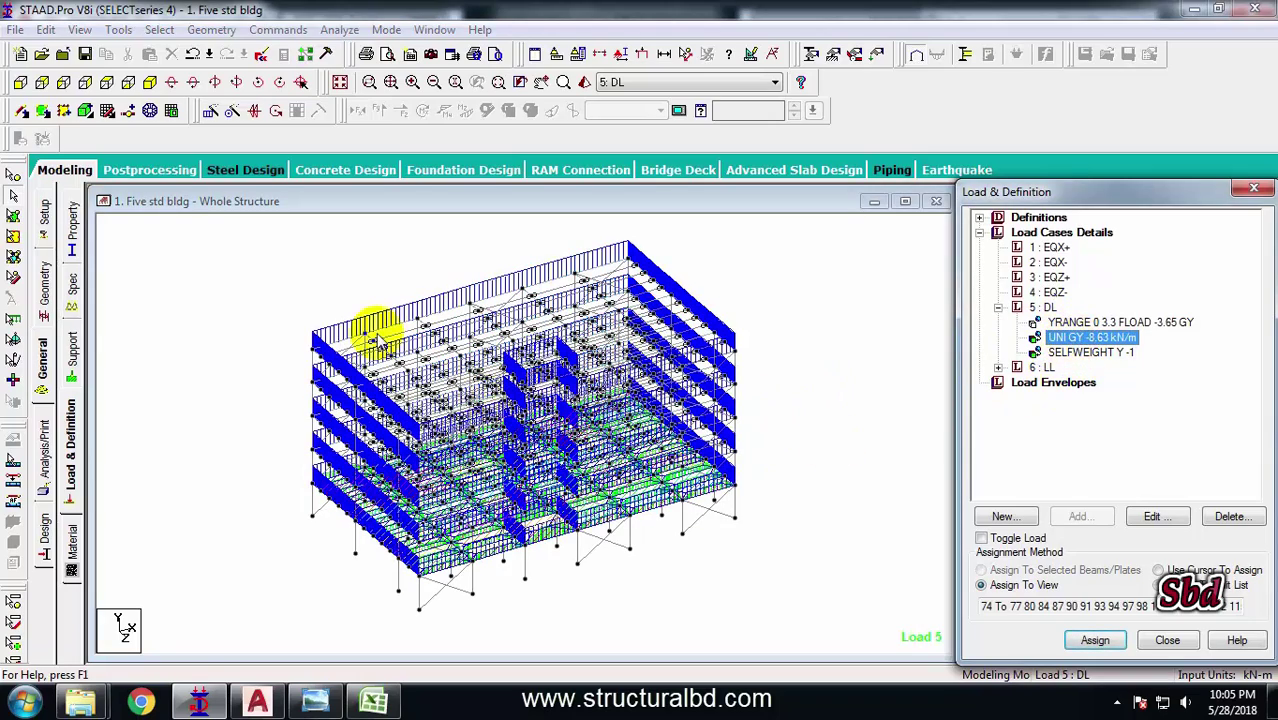
pyautogui.click(1050, 323)
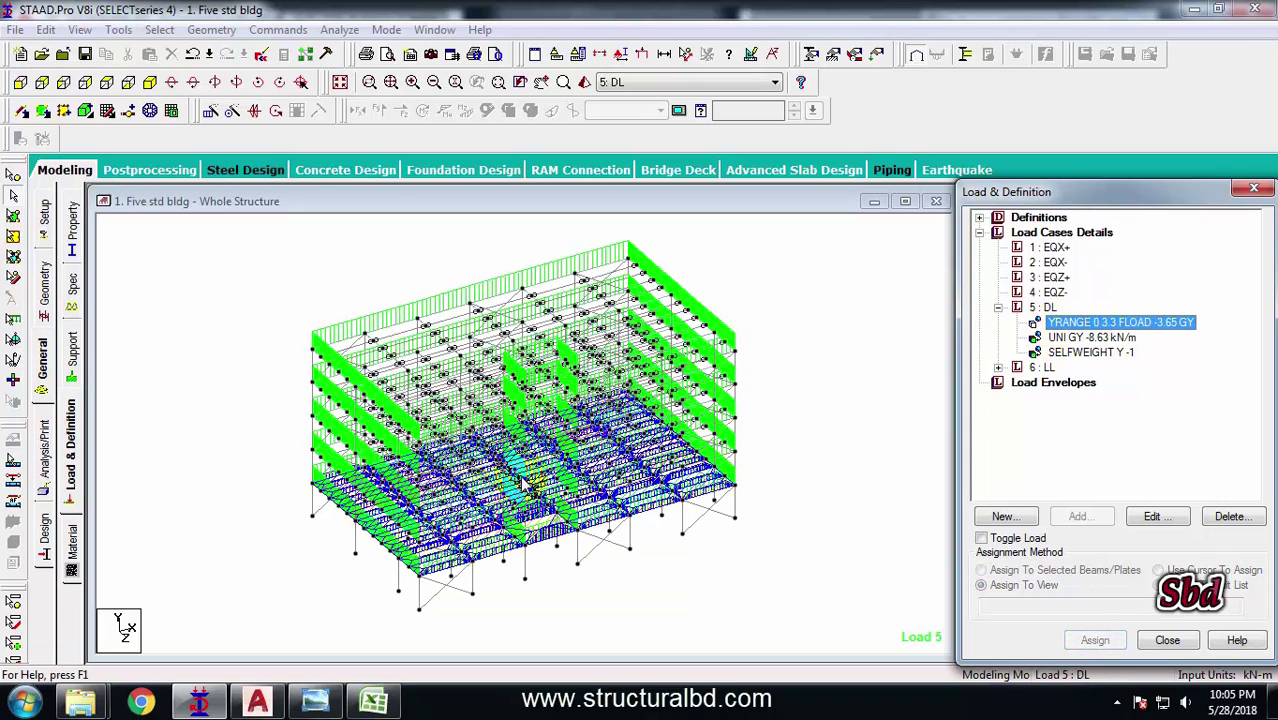
pyautogui.click(1105, 328)
pyautogui.doubleClick(1088, 330)
pyautogui.doubleClick(725, 267)
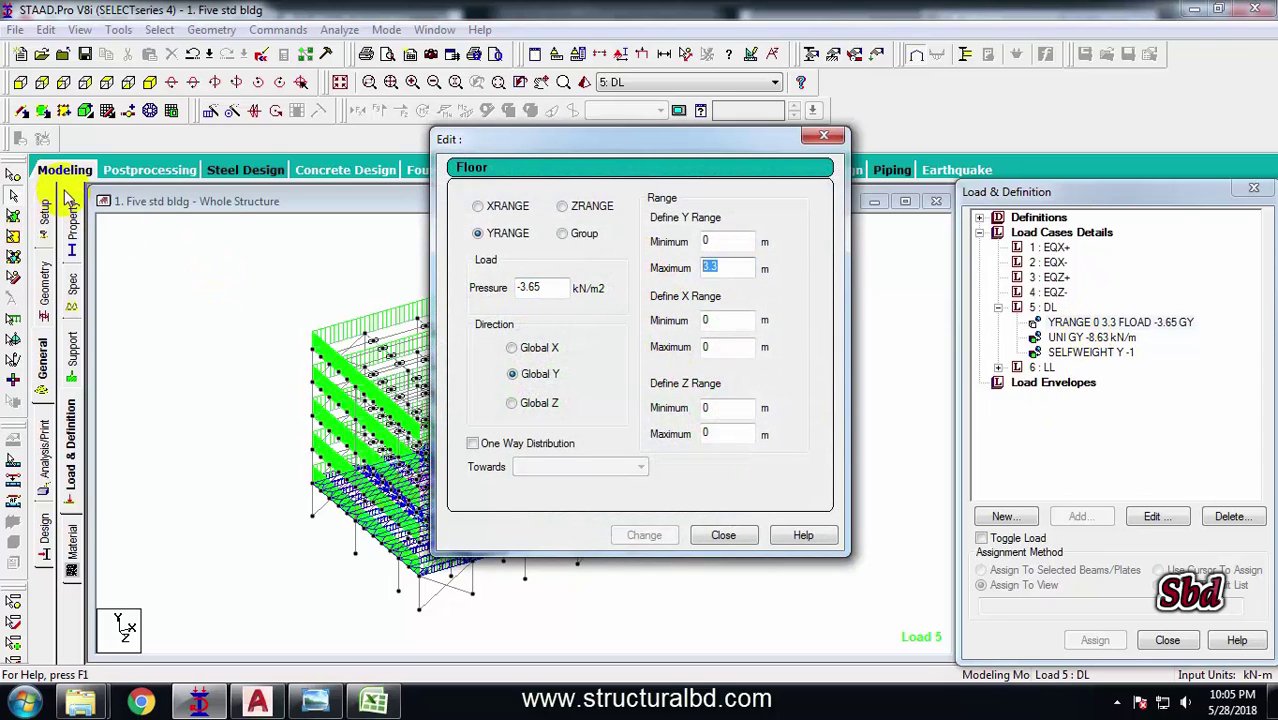
pyautogui.click(14, 177)
pyautogui.click(300, 358)
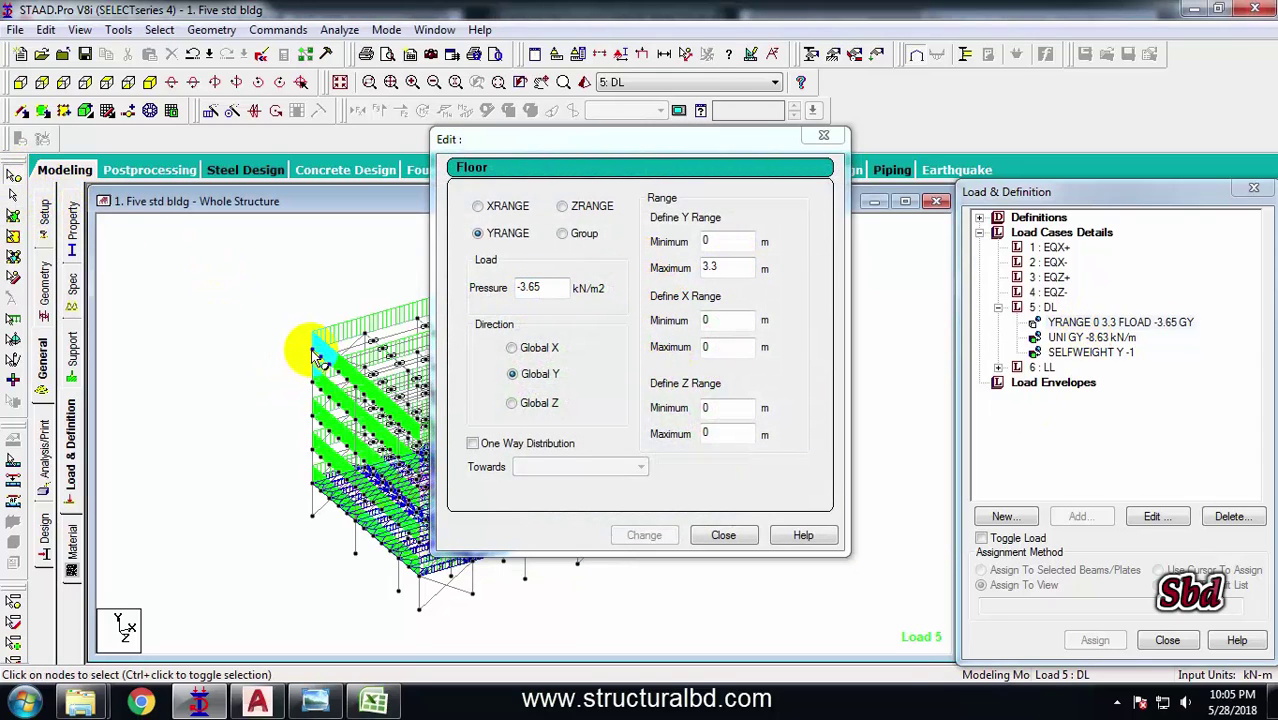
pyautogui.doubleClick(312, 353)
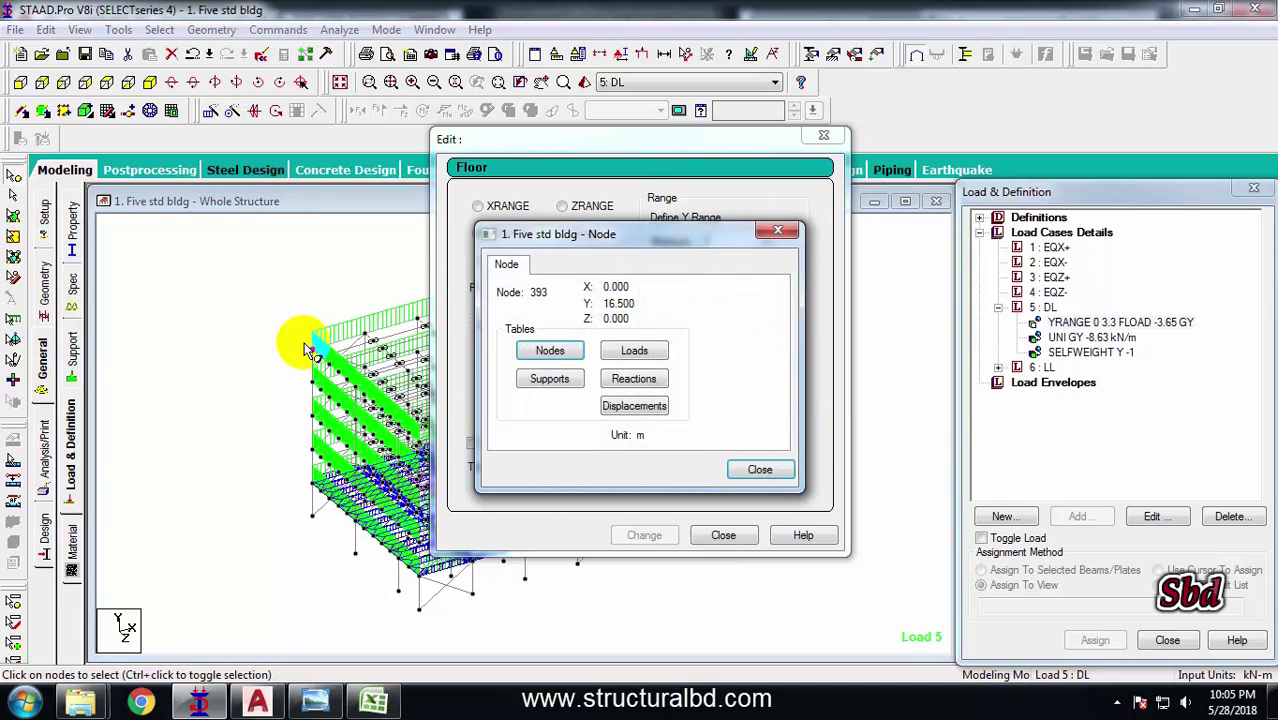
pyautogui.click(779, 236)
# - Look up the height of the raised bay's top node and set the floor load's maximum Y range to 18.9 m
pyautogui.moveTo(665, 139); pyautogui.dragTo(976, 184)
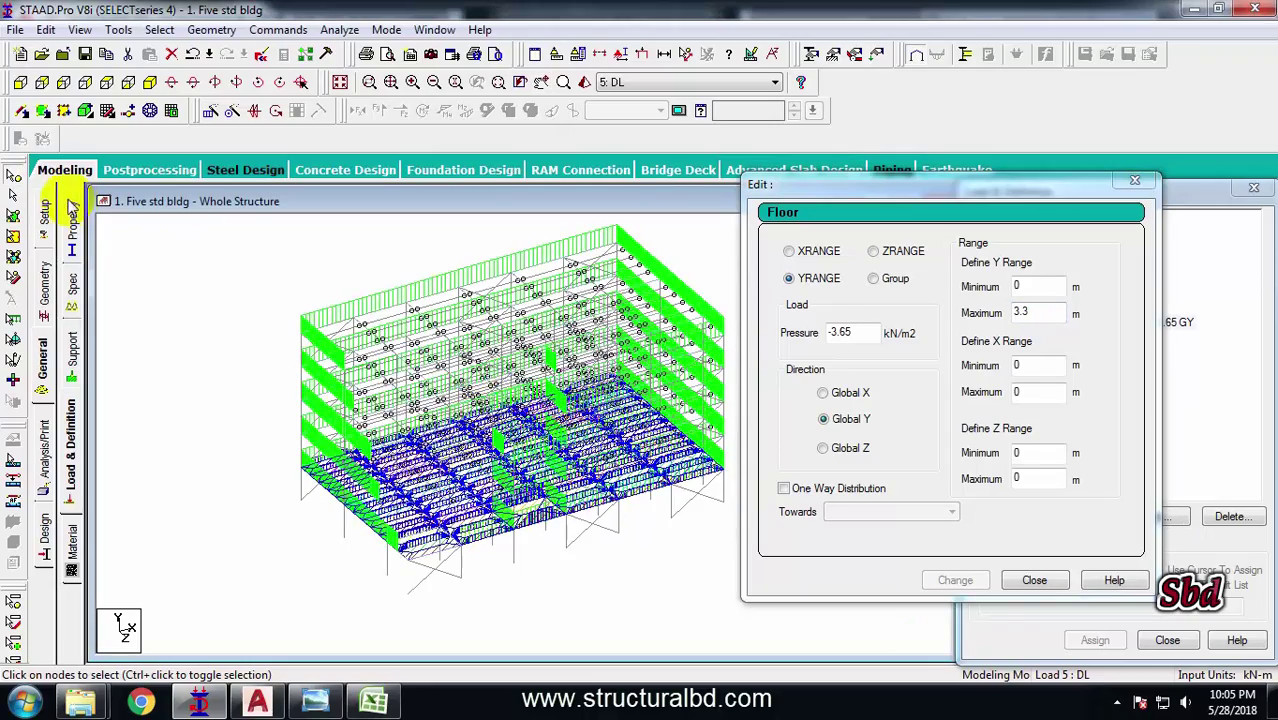
pyautogui.click(20, 80)
pyautogui.scroll(3, 421, 350)
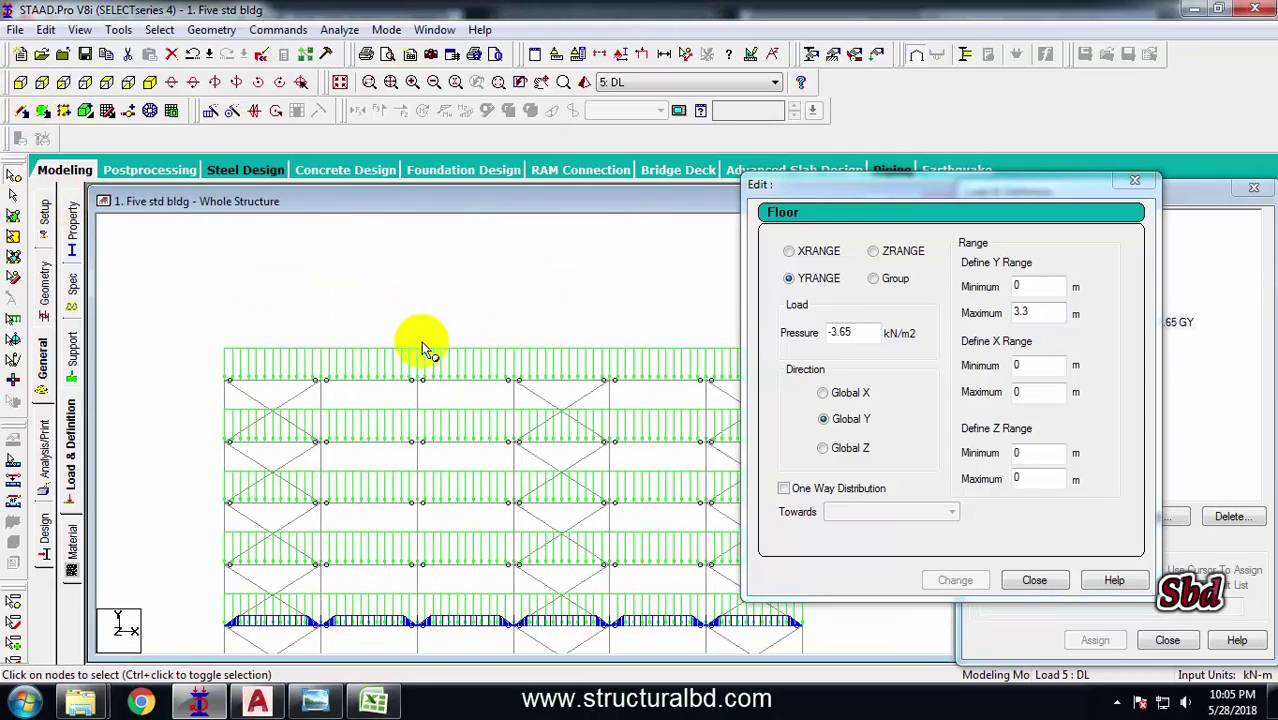
pyautogui.doubleClick(418, 336)
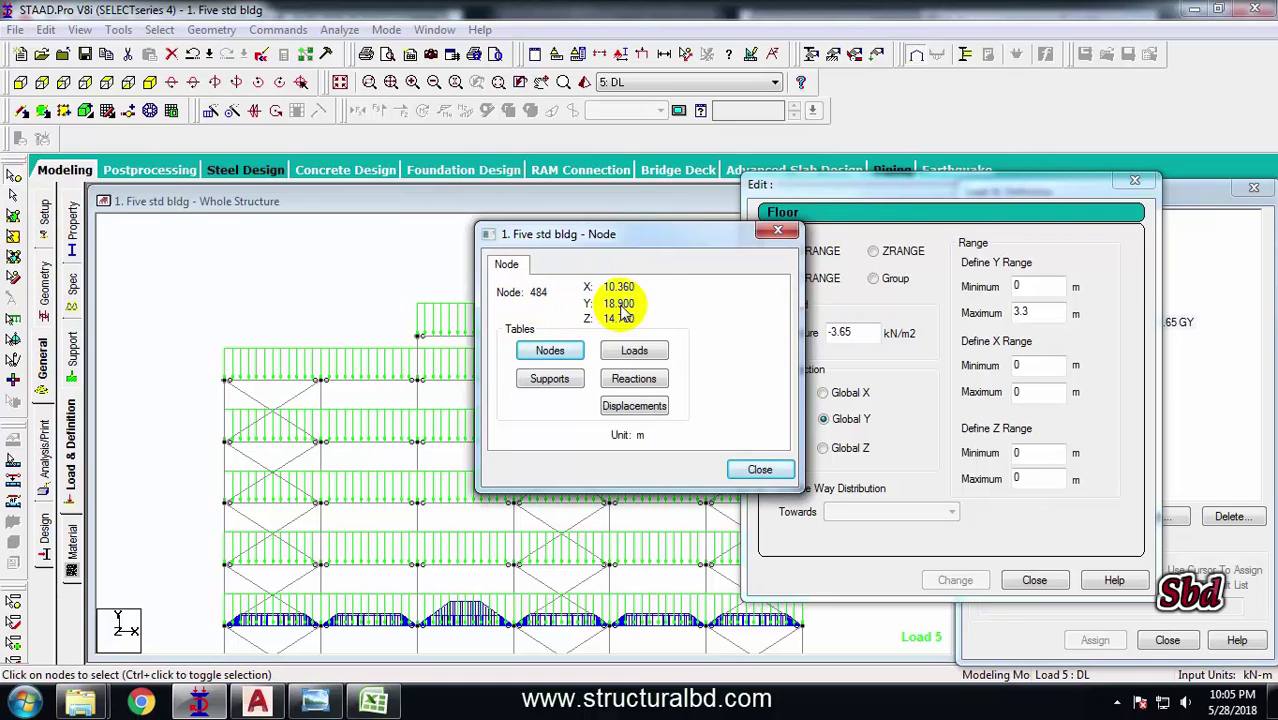
pyautogui.click(787, 236)
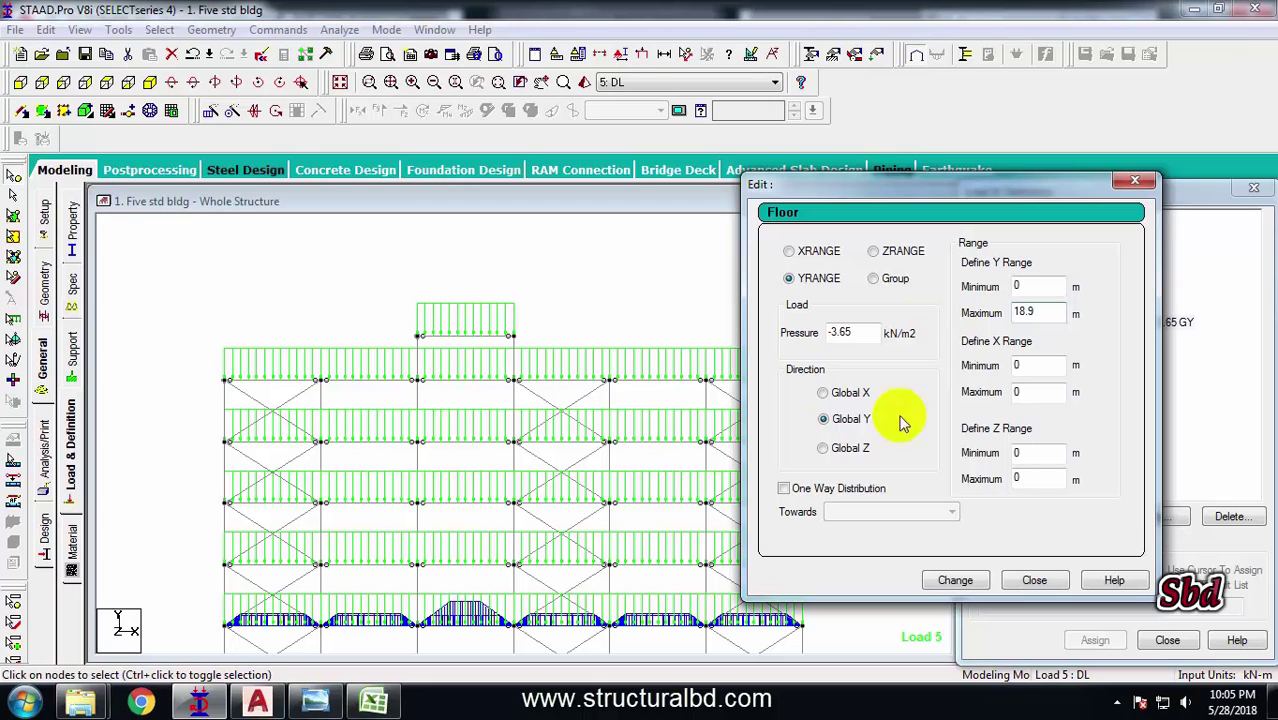
pyautogui.click(962, 590)
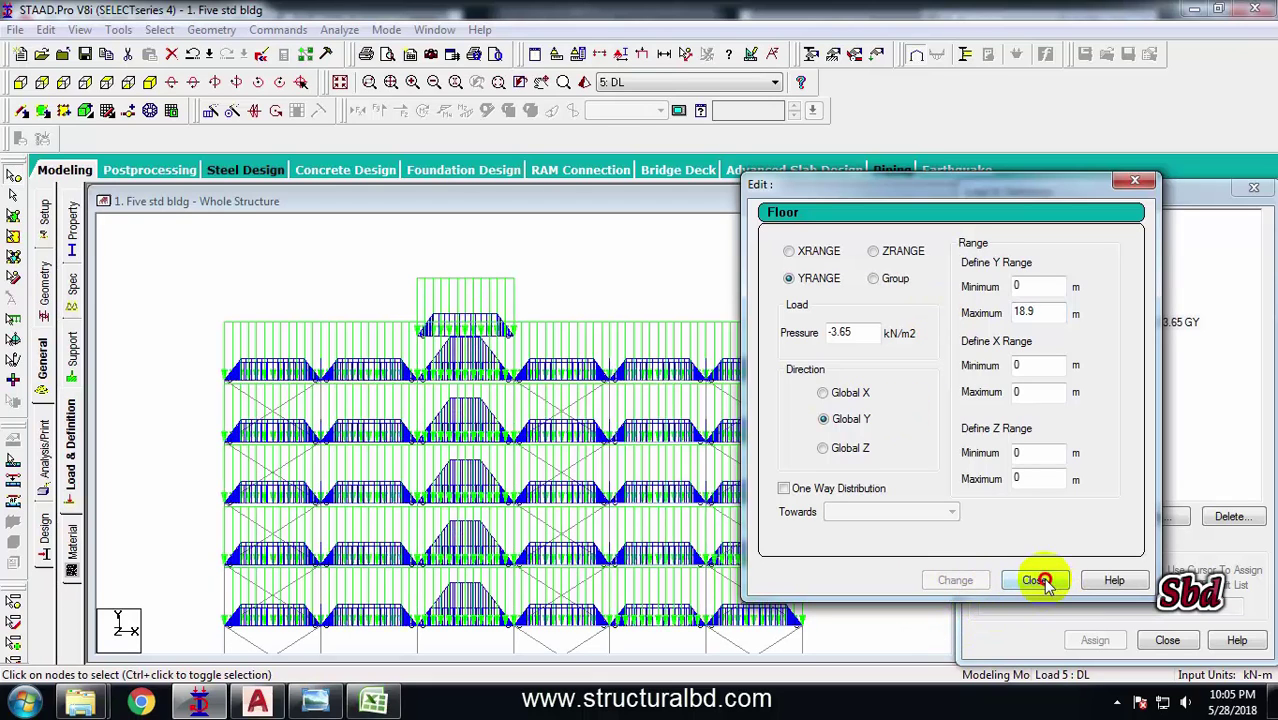
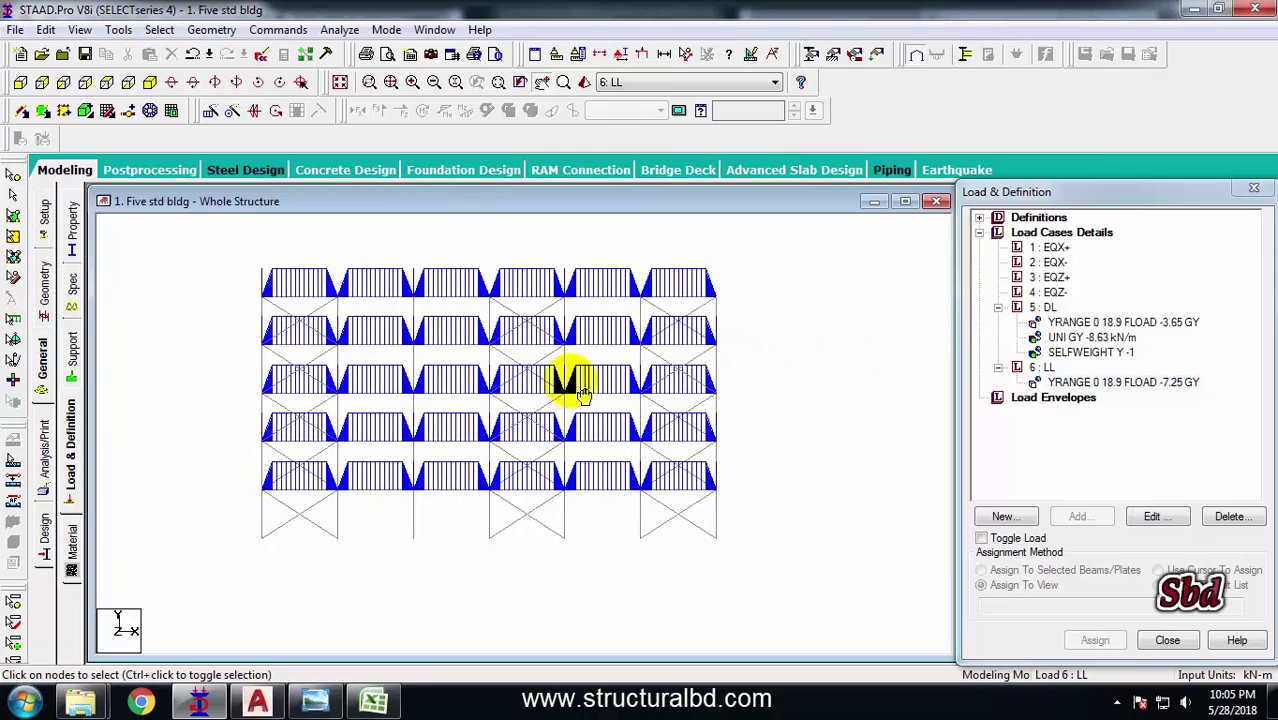
# - Create a pinned support definition for the structure
pyautogui.moveTo(157, 408); pyautogui.dragTo(207, 397, button='middle')
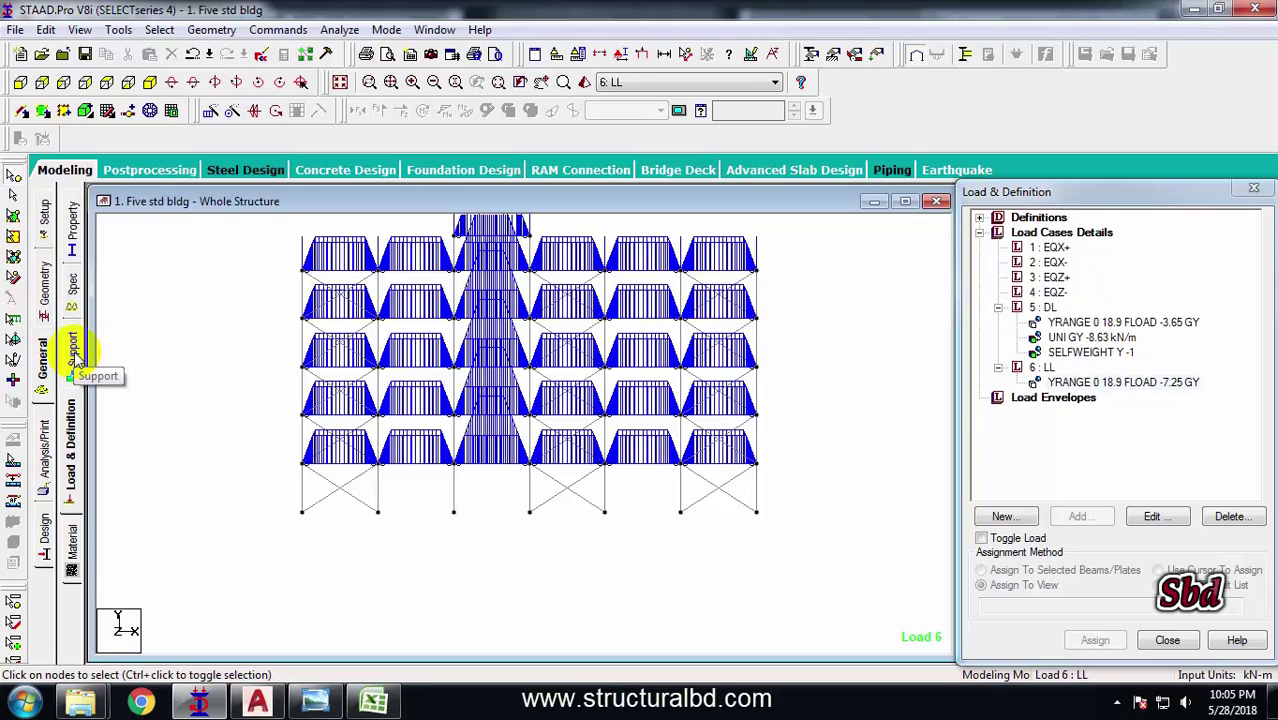
pyautogui.click(73, 355)
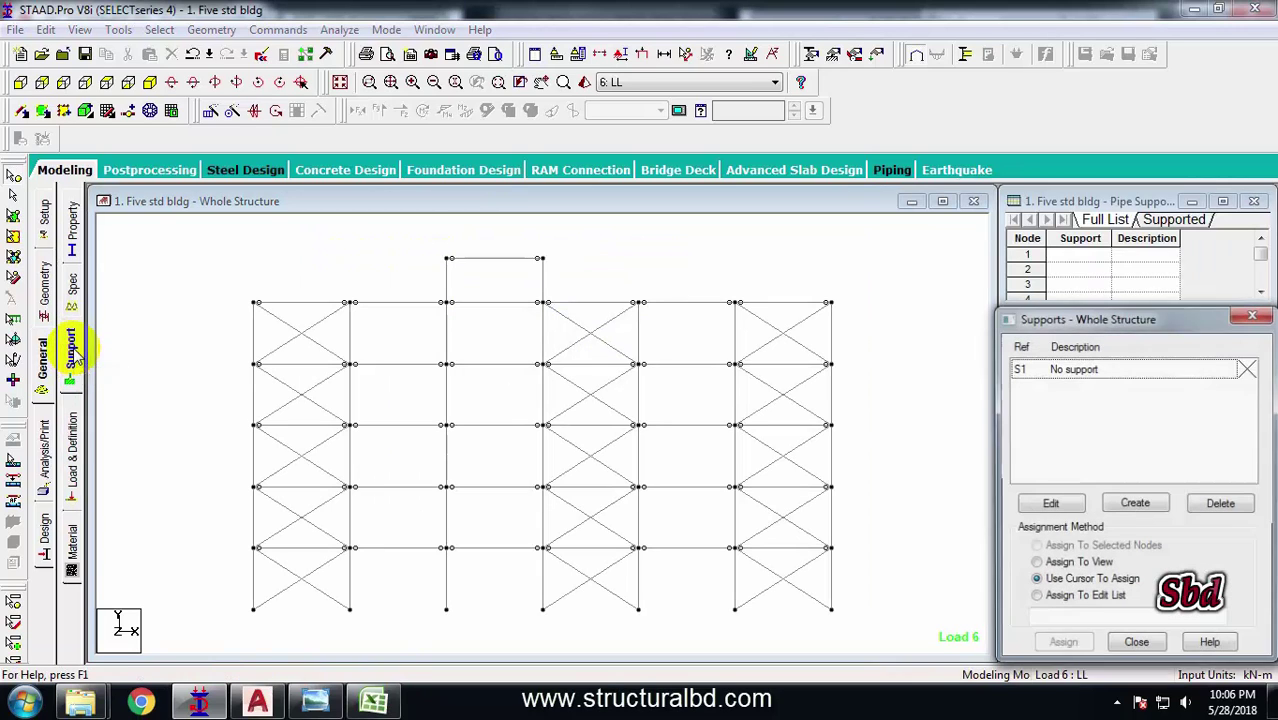
pyautogui.click(1140, 505)
pyautogui.click(980, 277)
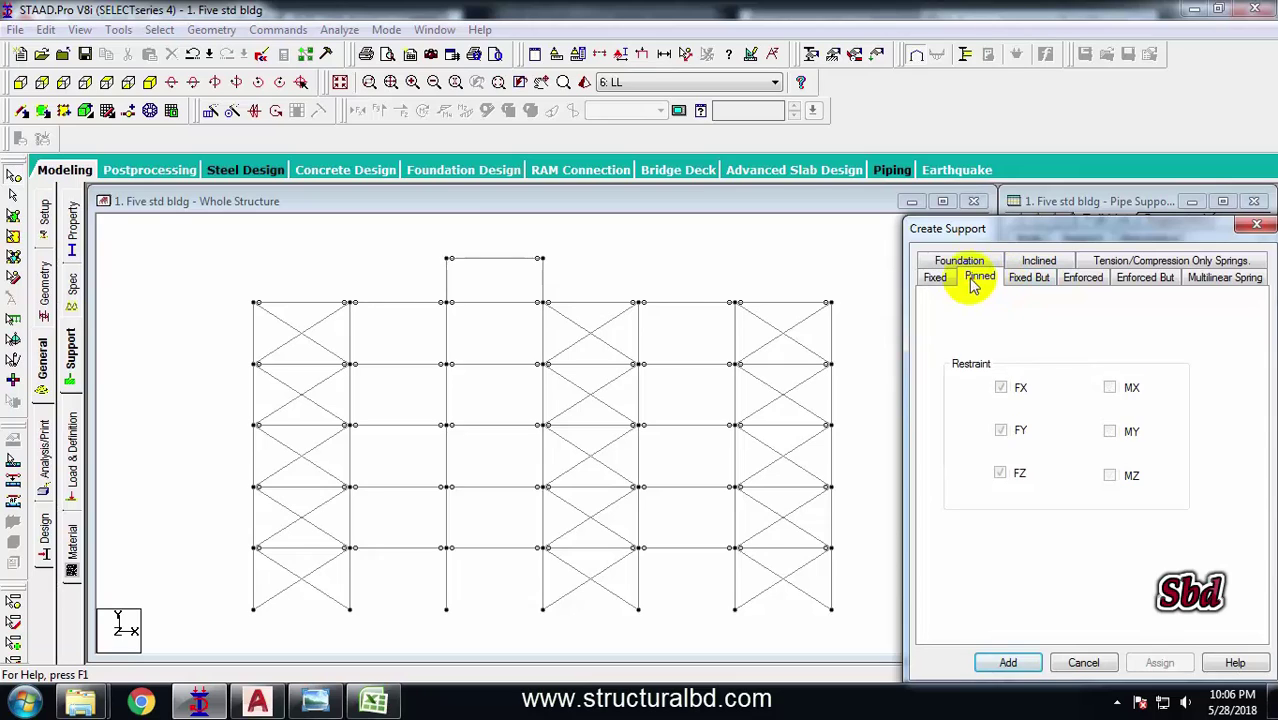
pyautogui.click(1008, 662)
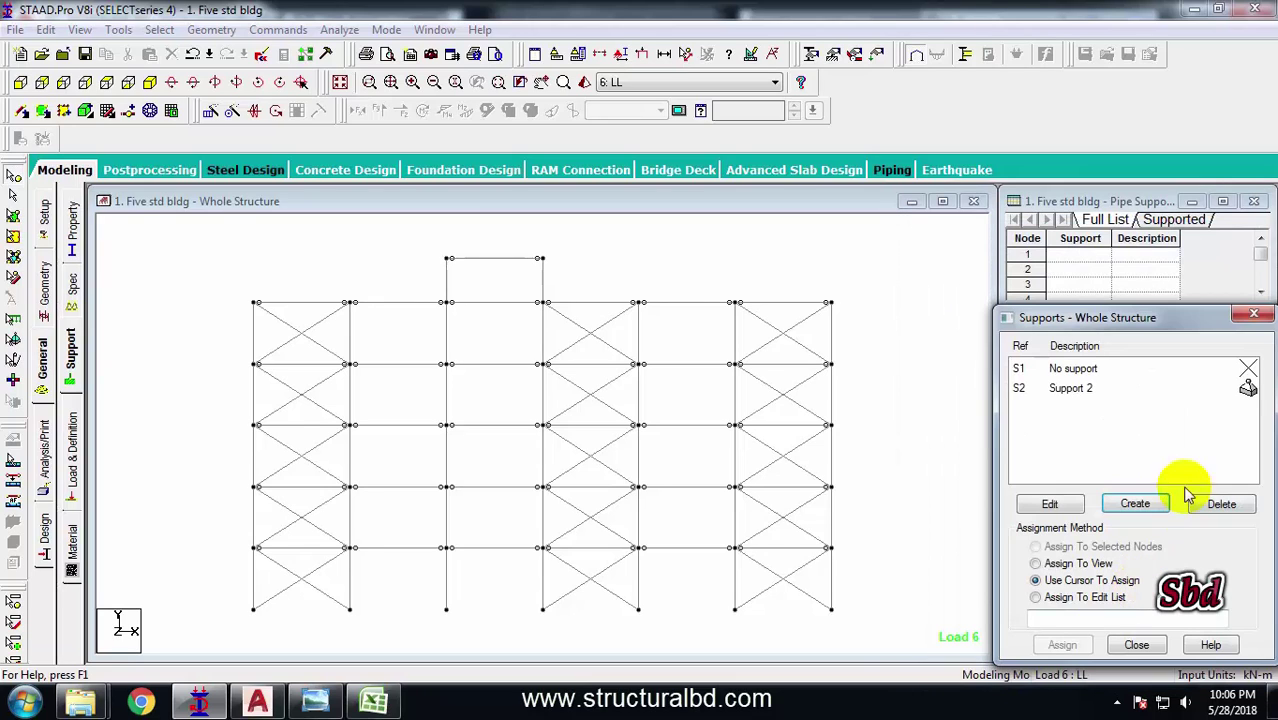
# - Assign the pinned support Support 2 to all column base nodes at ground level
pyautogui.click(1068, 393)
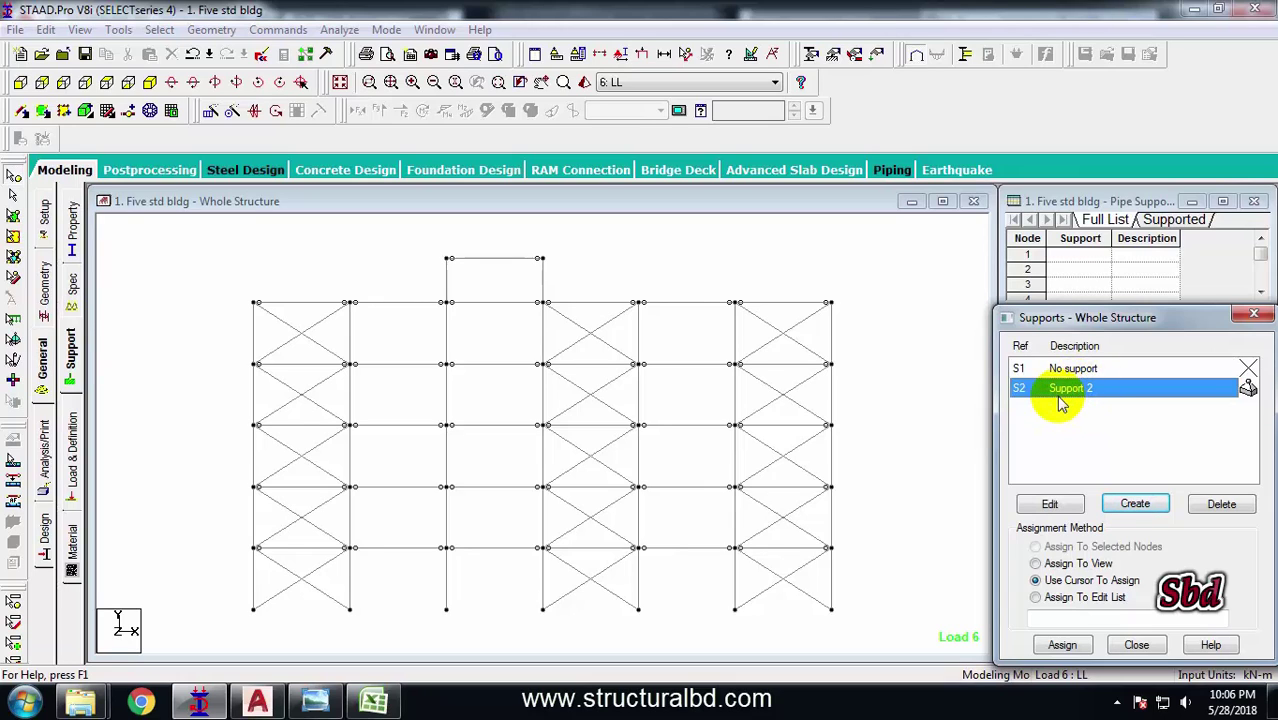
pyautogui.scroll(-3, 905, 478)
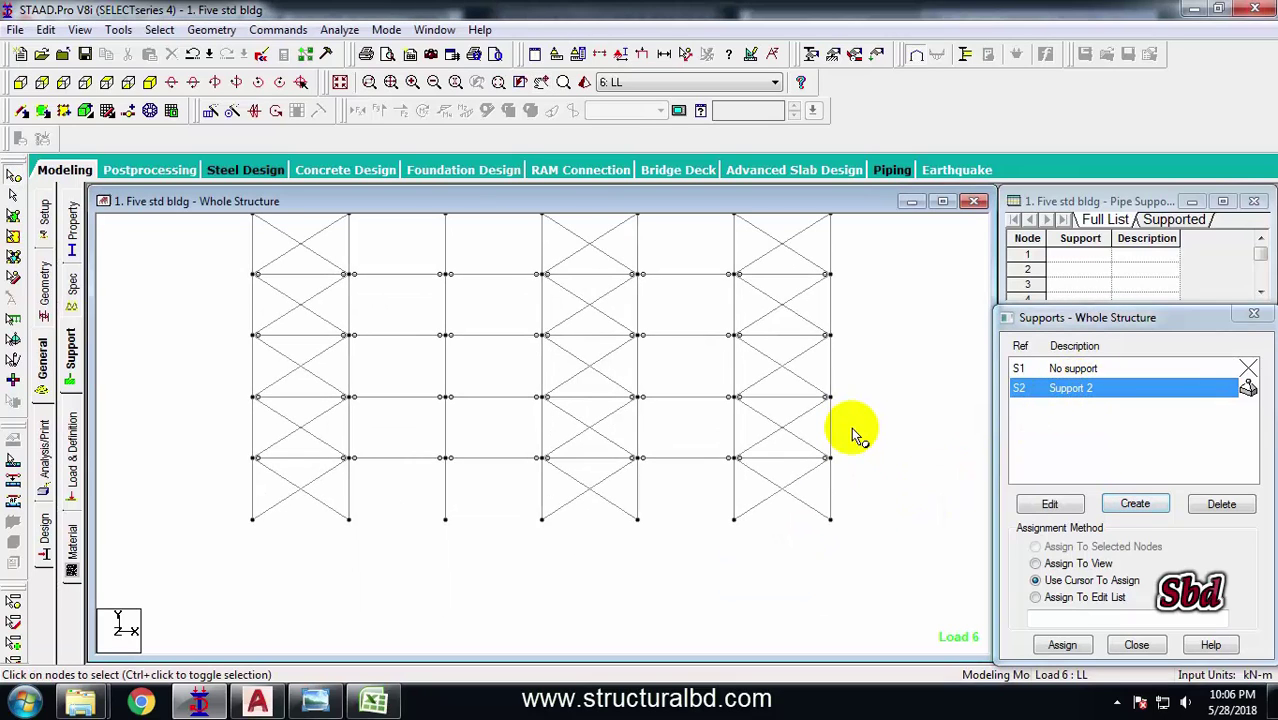
pyautogui.scroll(-2, 851, 427)
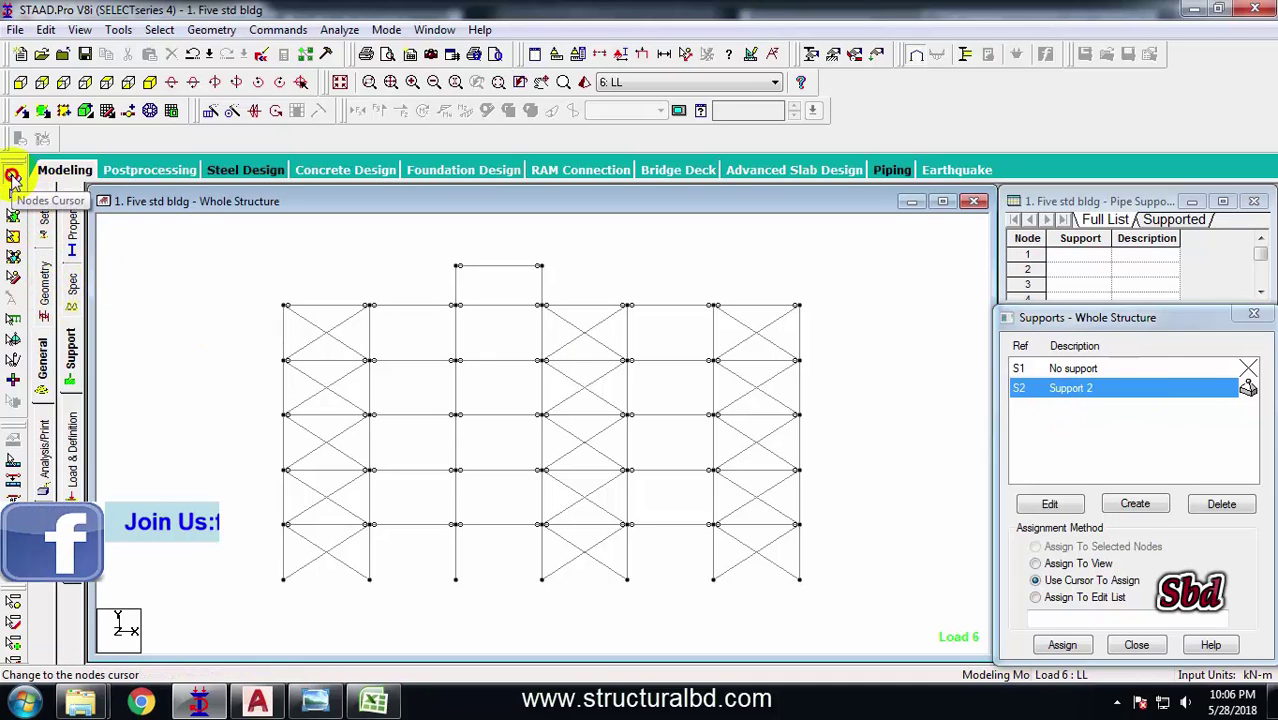
pyautogui.scroll(-2, 342, 499)
pyautogui.moveTo(251, 452); pyautogui.dragTo(833, 533)
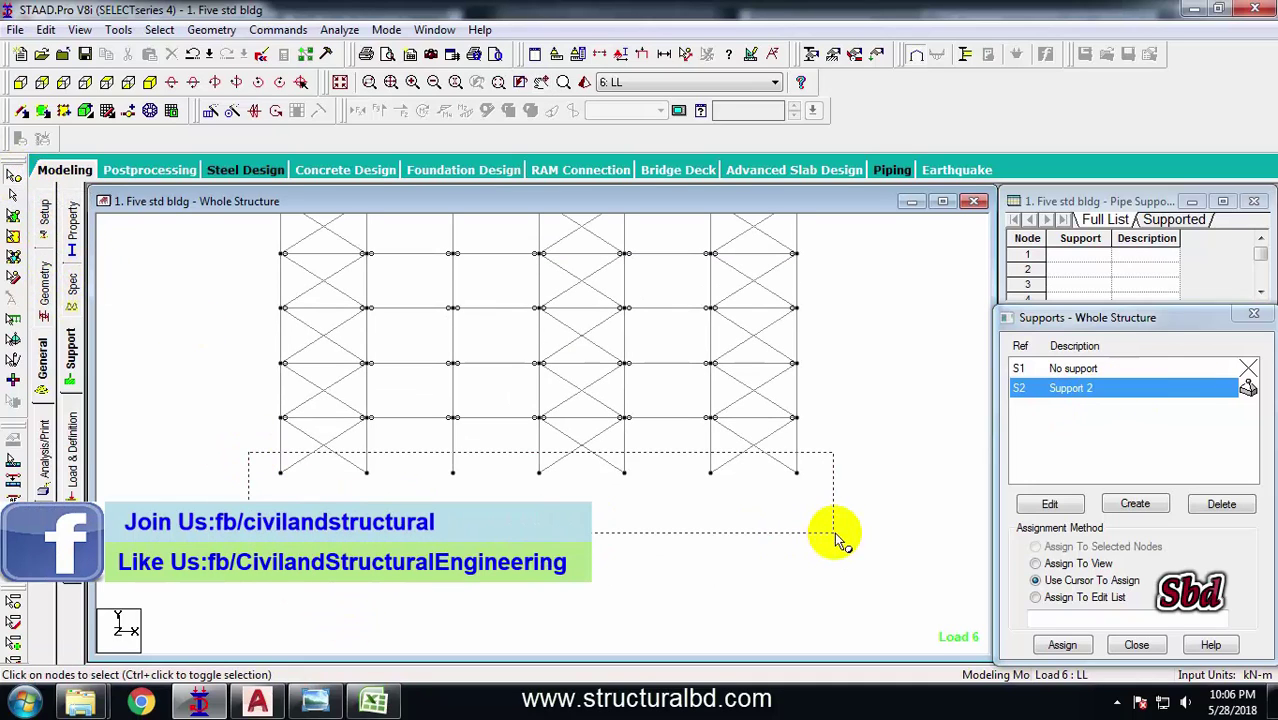
pyautogui.click(1062, 644)
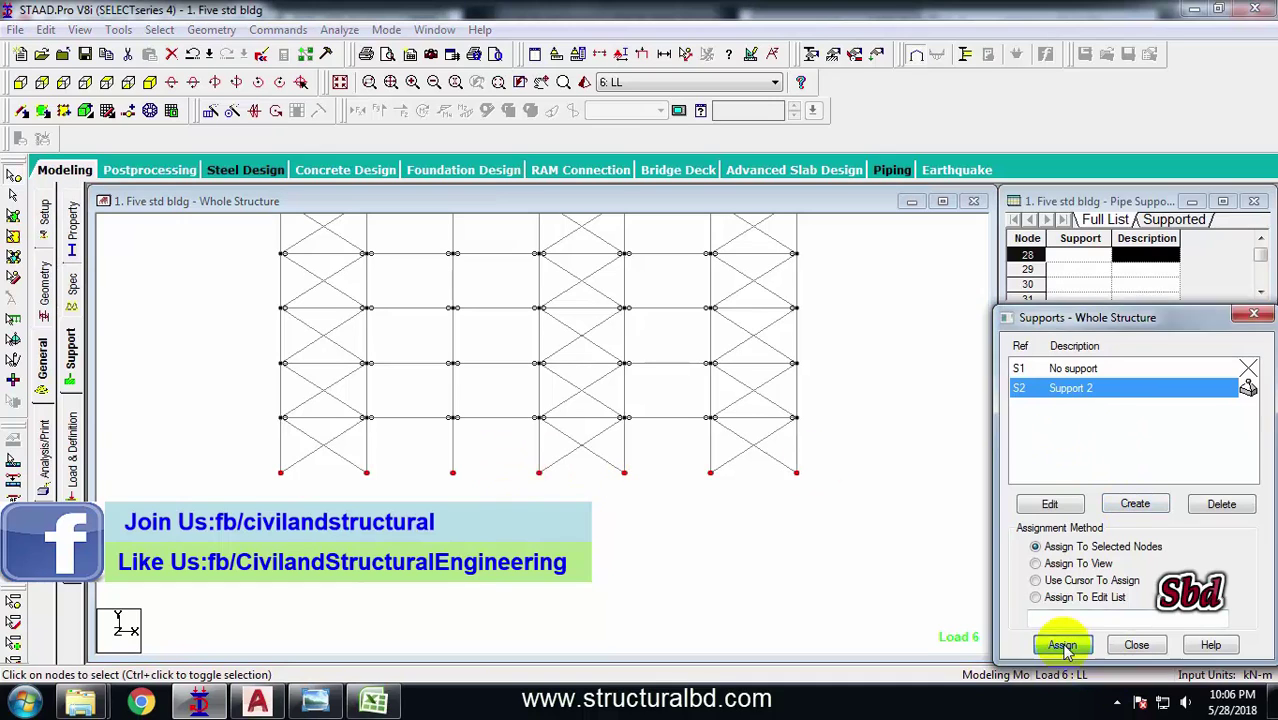
pyautogui.click(1137, 535)
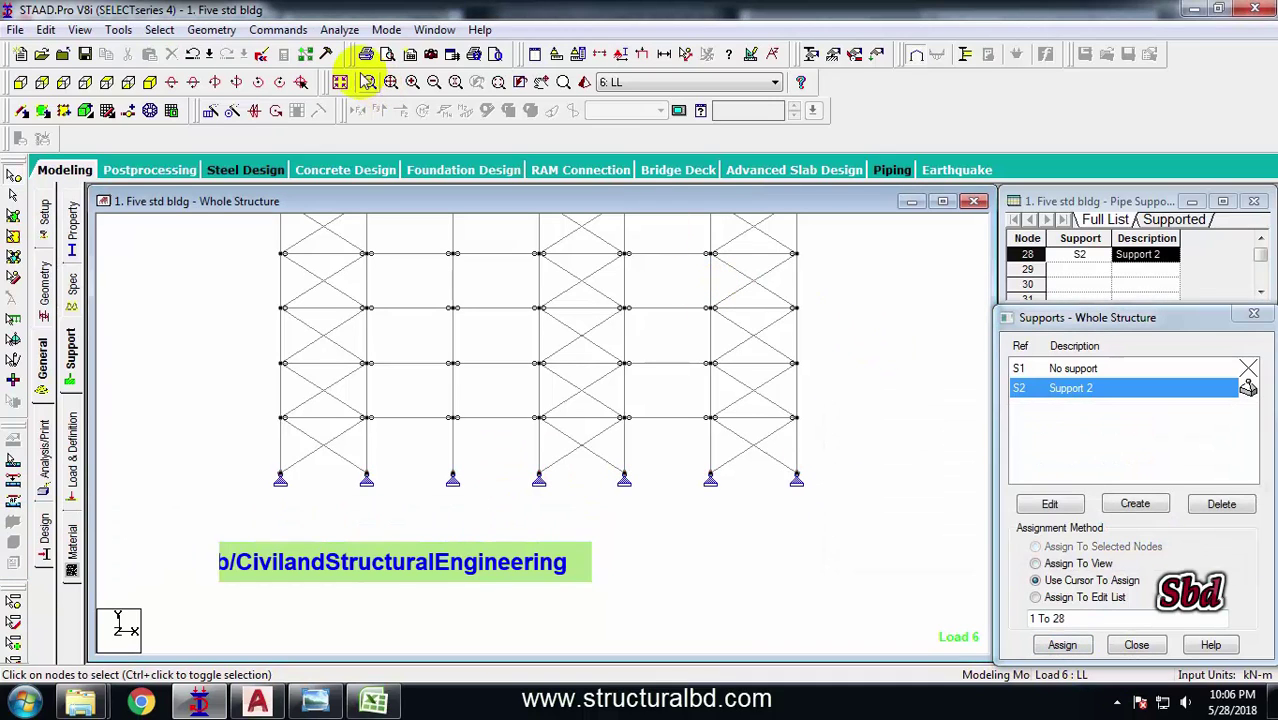
# - Examine the base supports of the whole structure in an isometric view
pyautogui.click(150, 82)
pyautogui.moveTo(665, 436); pyautogui.dragTo(677, 397, button='middle')
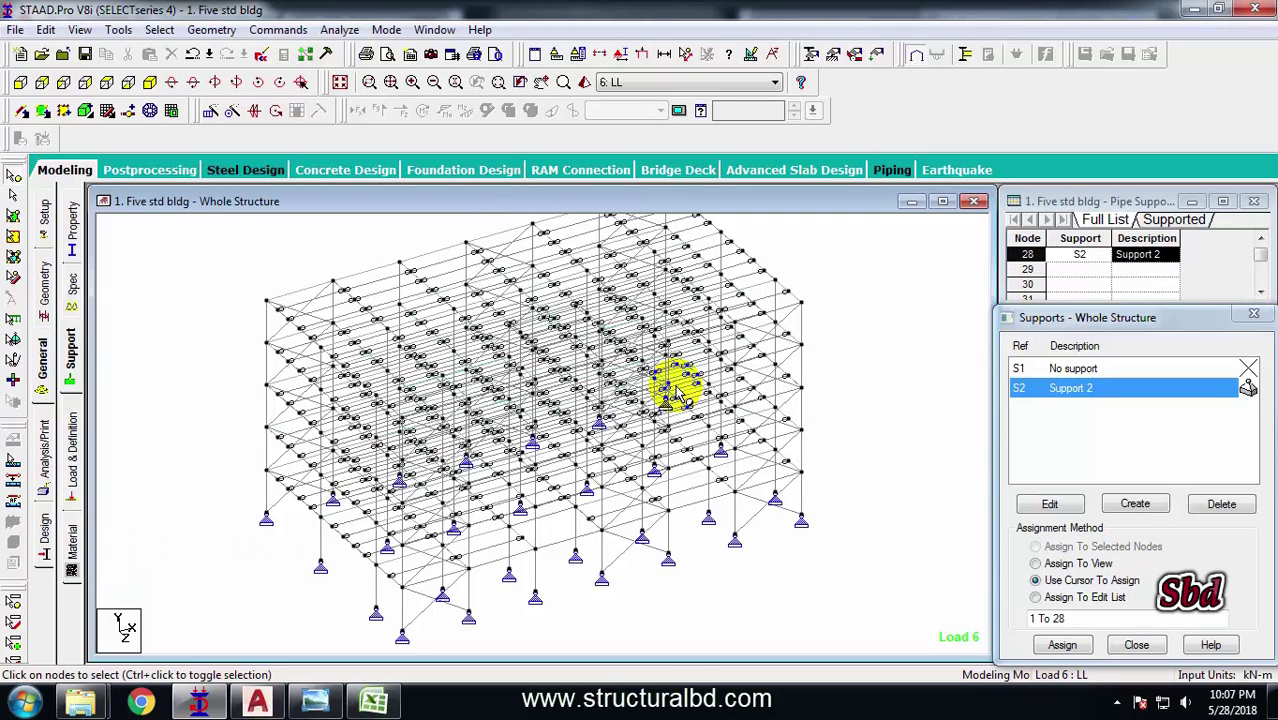
pyautogui.scroll(-2, 678, 395)
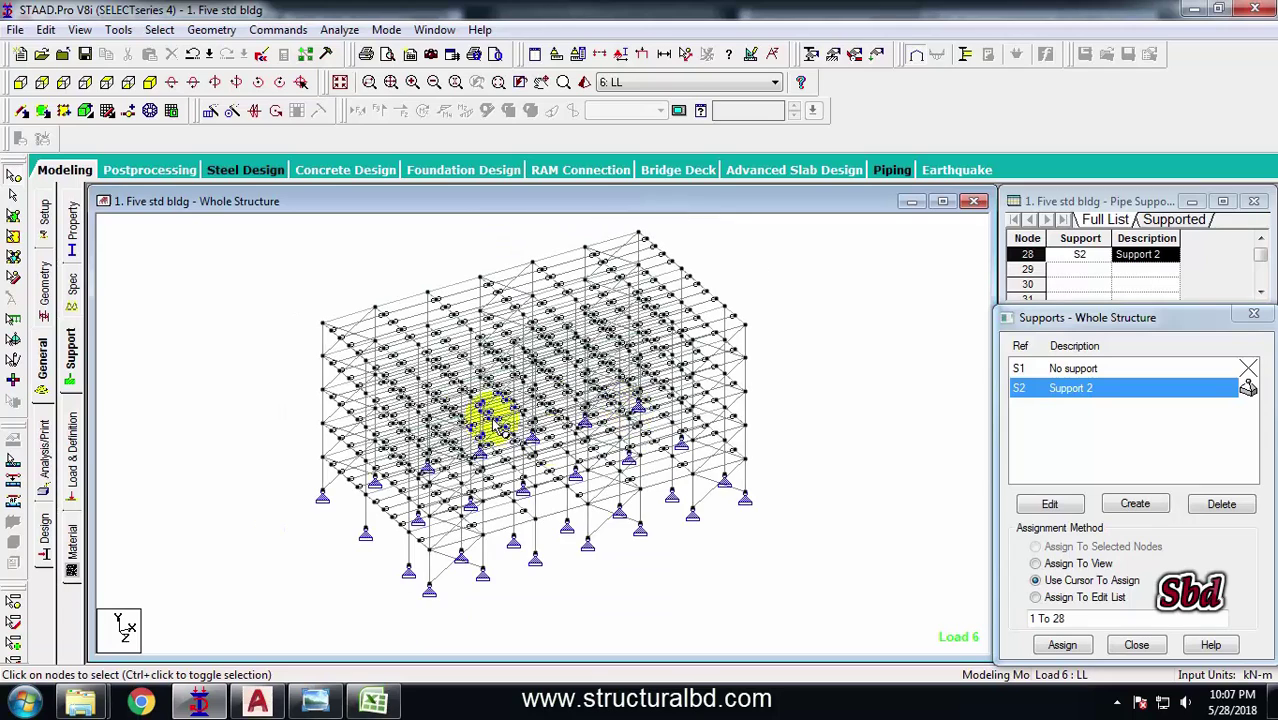
# - Restore the front view and switch to AutoCAD to look up the storey heights, returning to STAAD.Pro
pyautogui.click(20, 82)
pyautogui.click(252, 703)
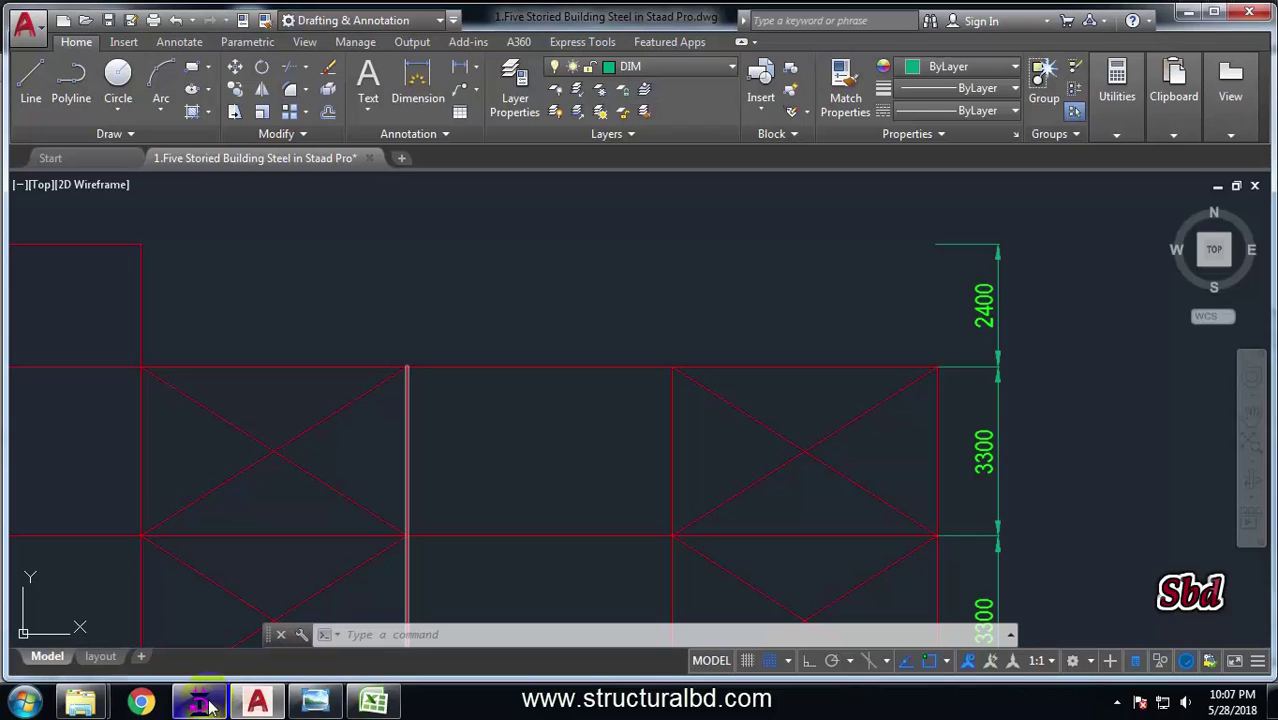
pyautogui.click(252, 703)
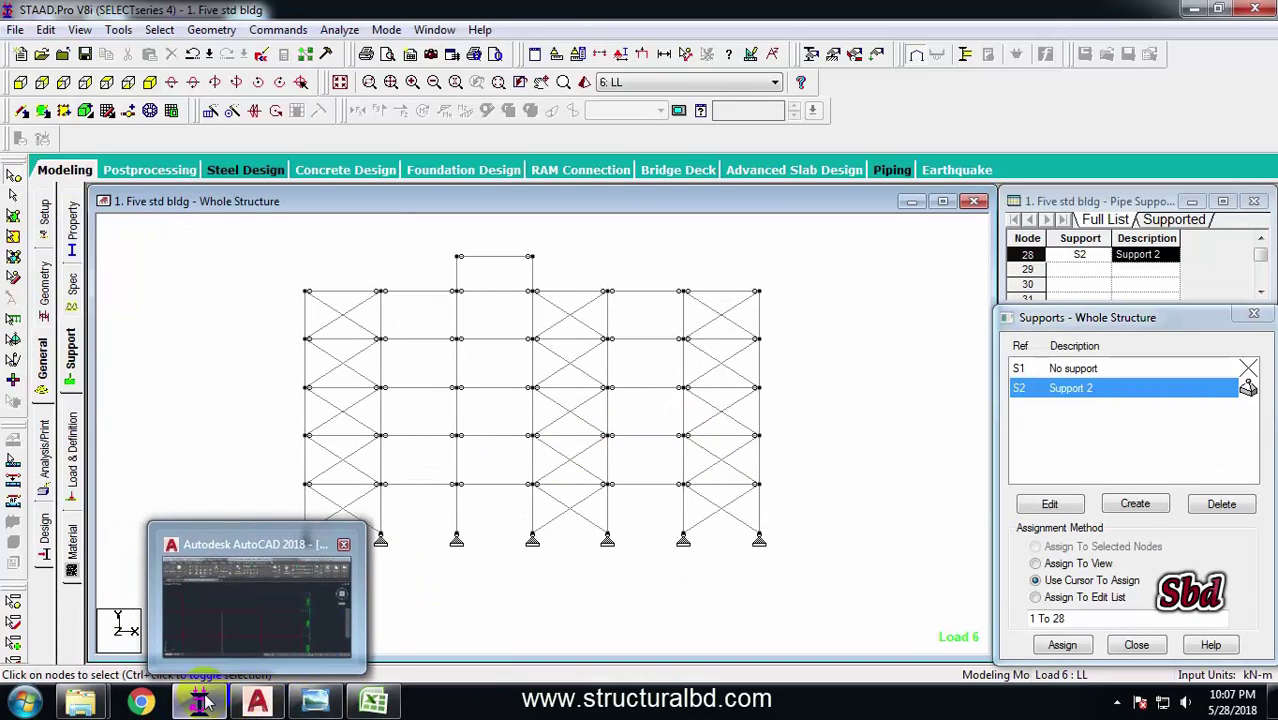
pyautogui.click(252, 703)
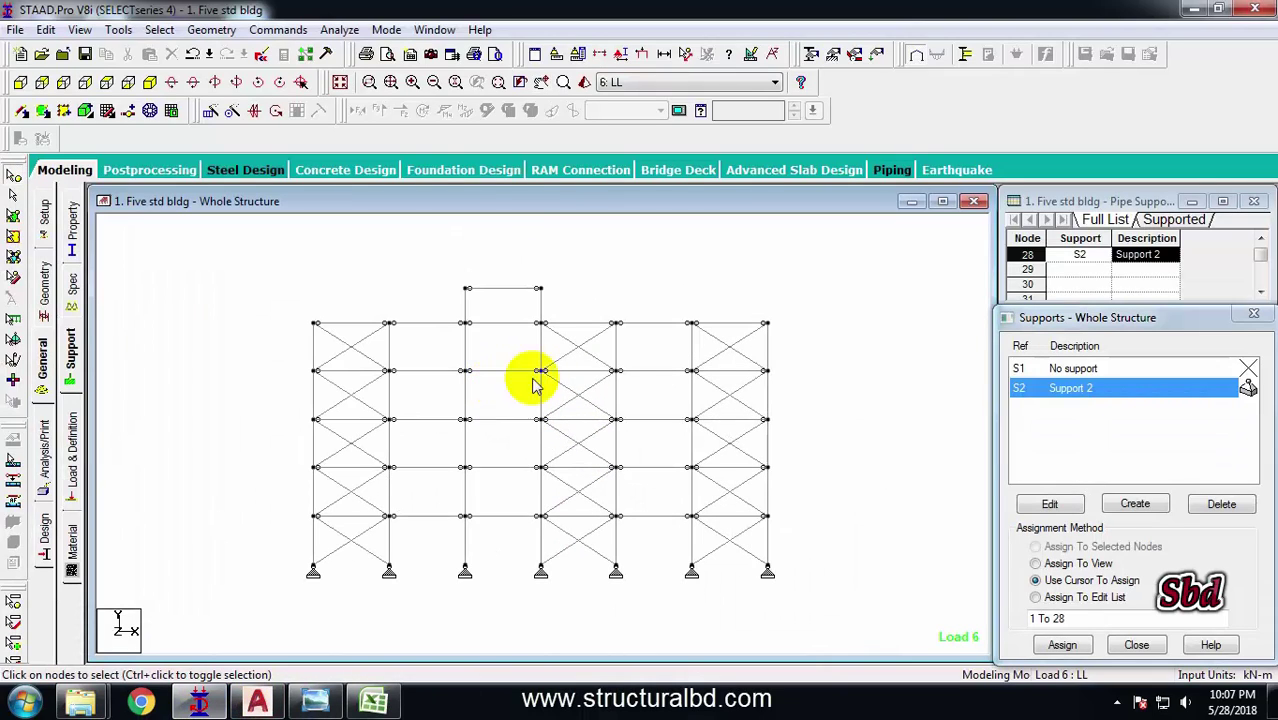
# - Move all nodes from the fourth floor level upward by 0.3 m in Y, allowing existing members to be split at moved nodes
pyautogui.moveTo(242, 257); pyautogui.dragTo(752, 408)
pyautogui.click(777, 398)
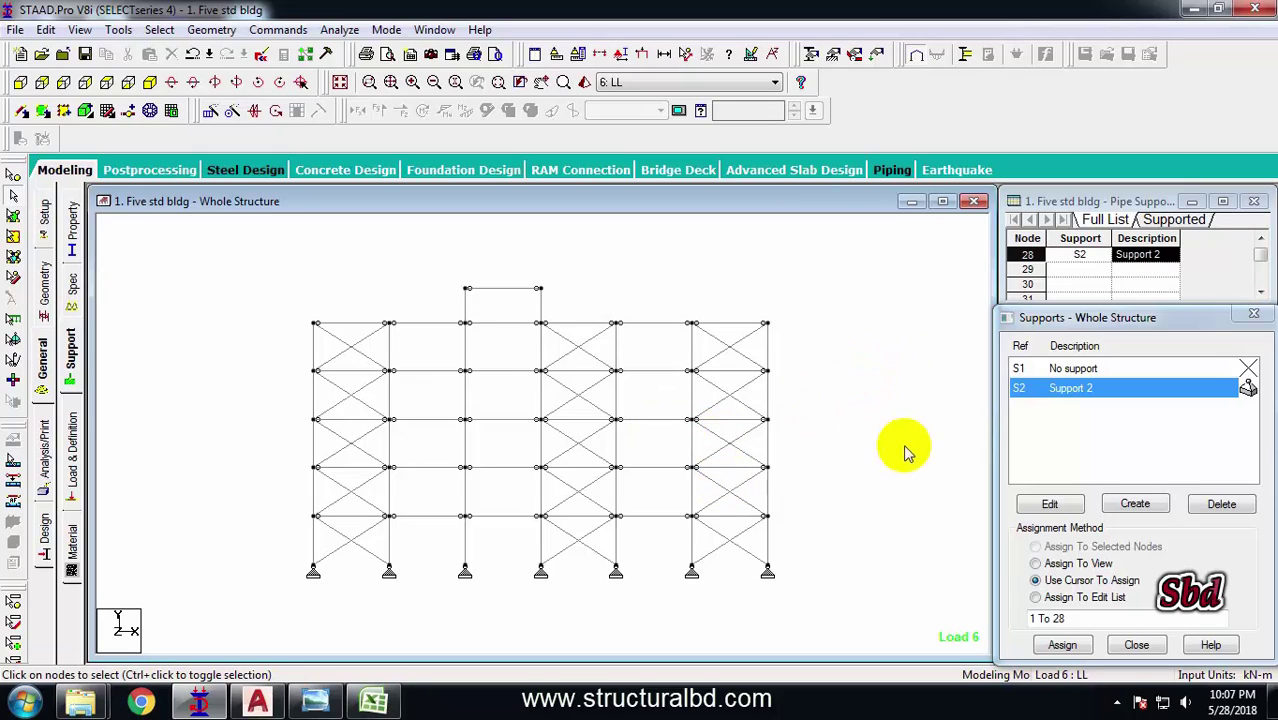
pyautogui.click(13, 177)
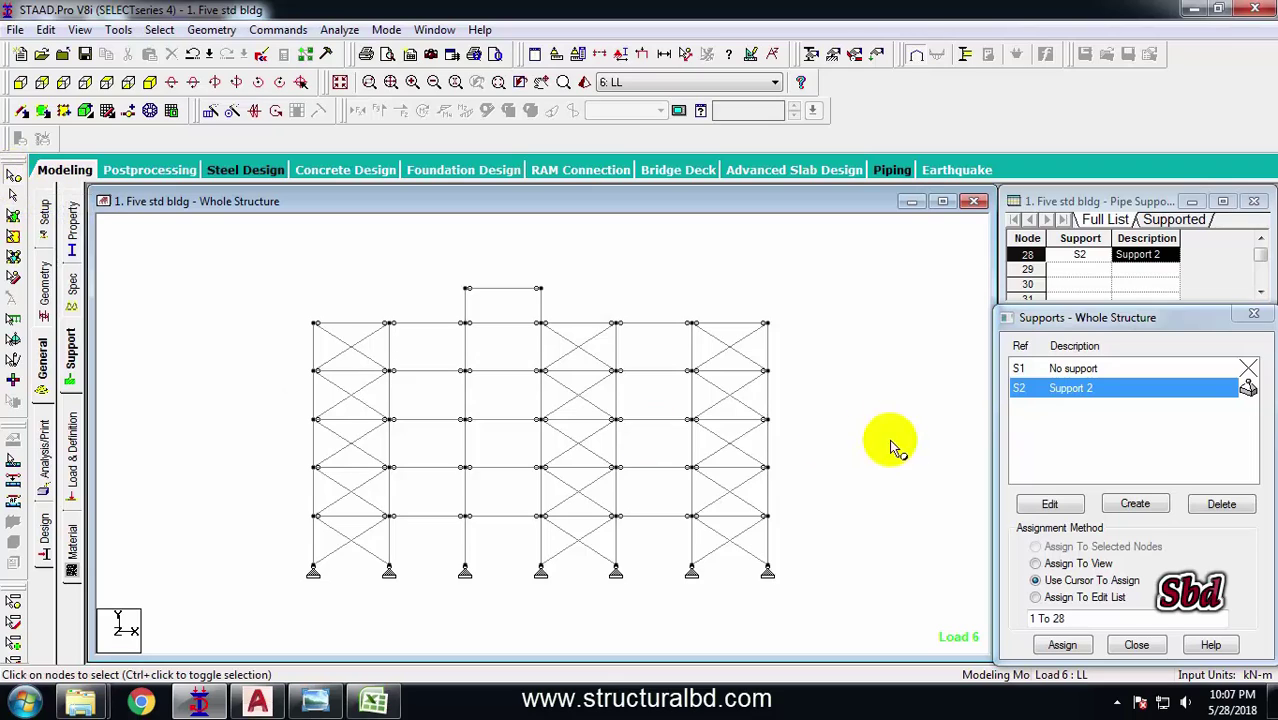
pyautogui.moveTo(816, 385); pyautogui.dragTo(276, 251)
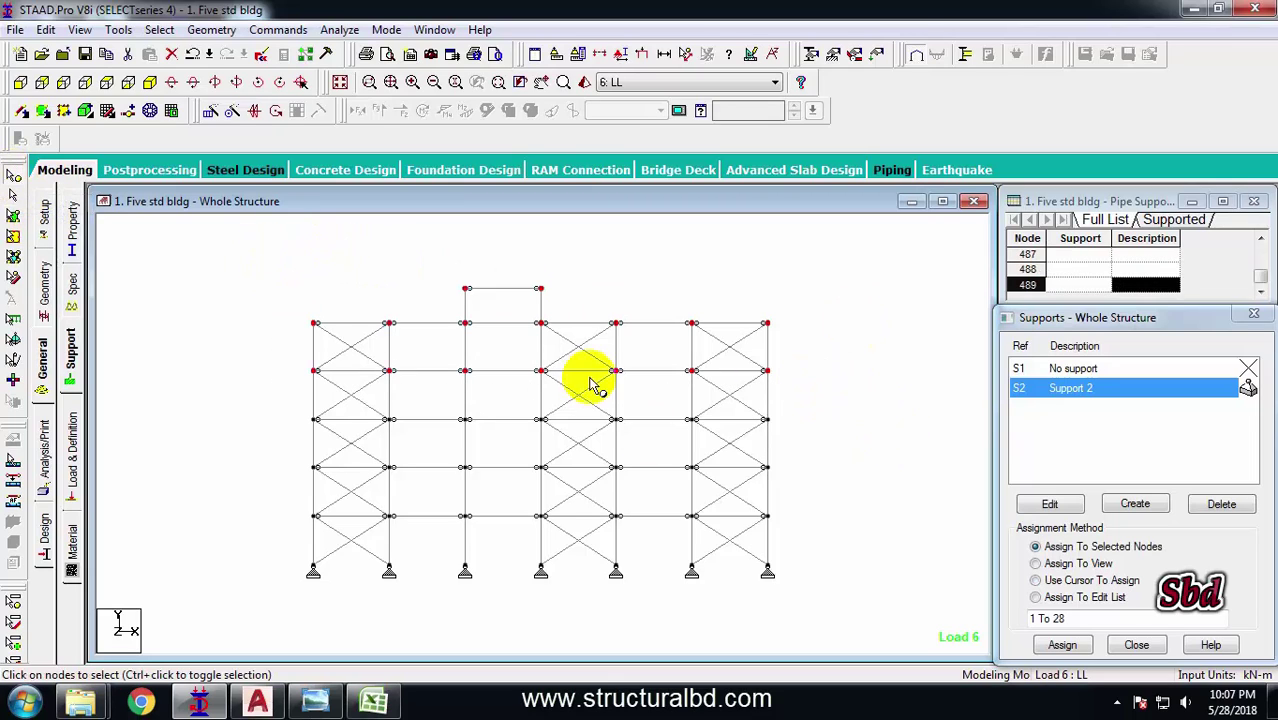
pyautogui.rightClick(810, 358)
pyautogui.click(843, 420)
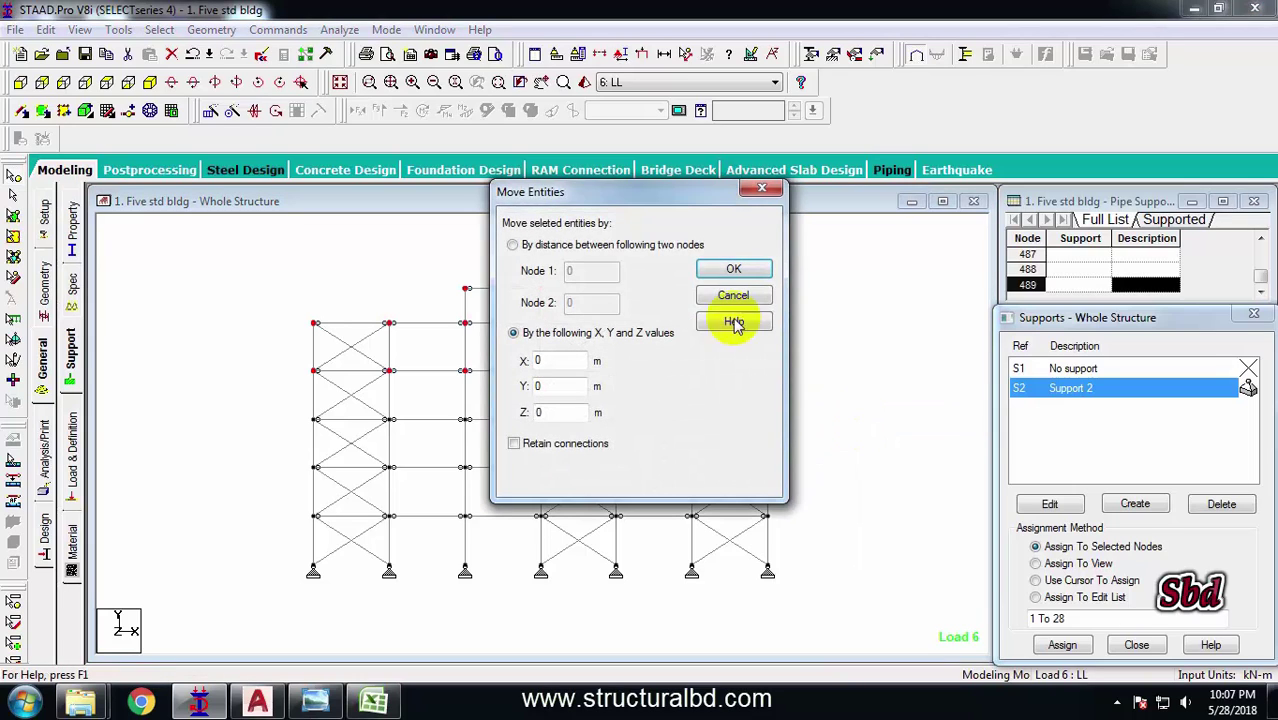
pyautogui.moveTo(648, 212); pyautogui.dragTo(874, 267)
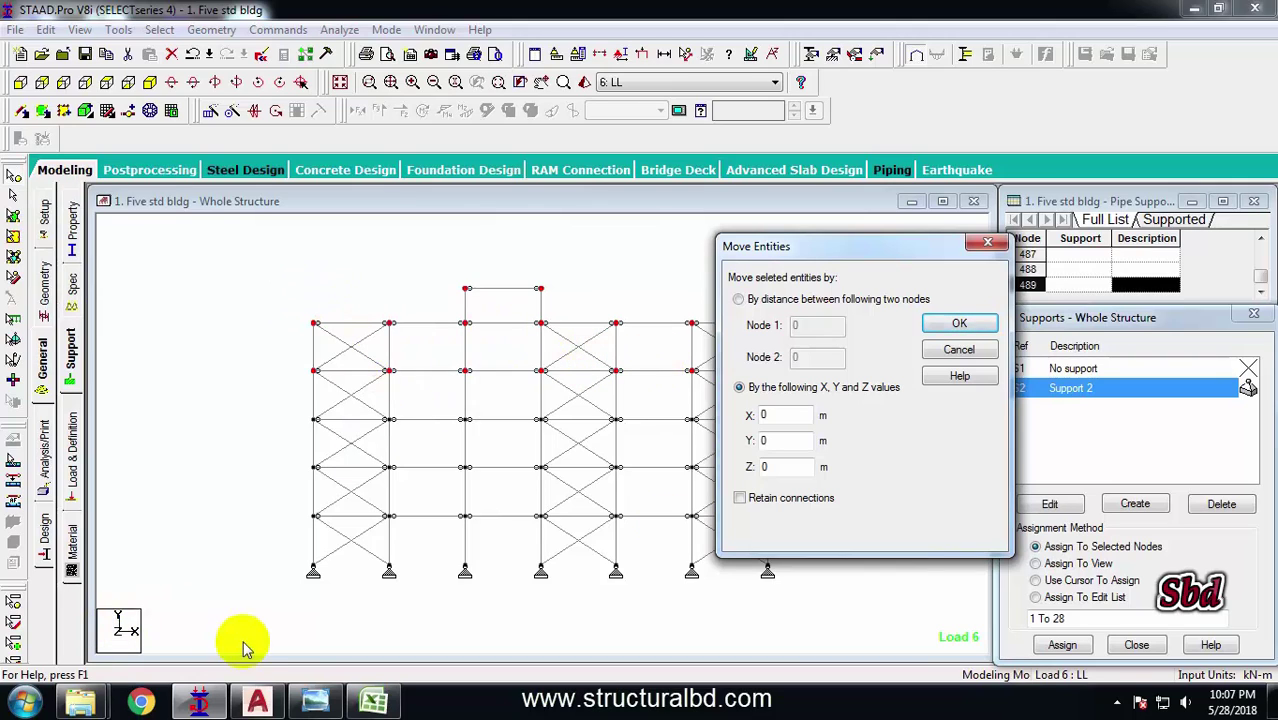
pyautogui.doubleClick(767, 441)
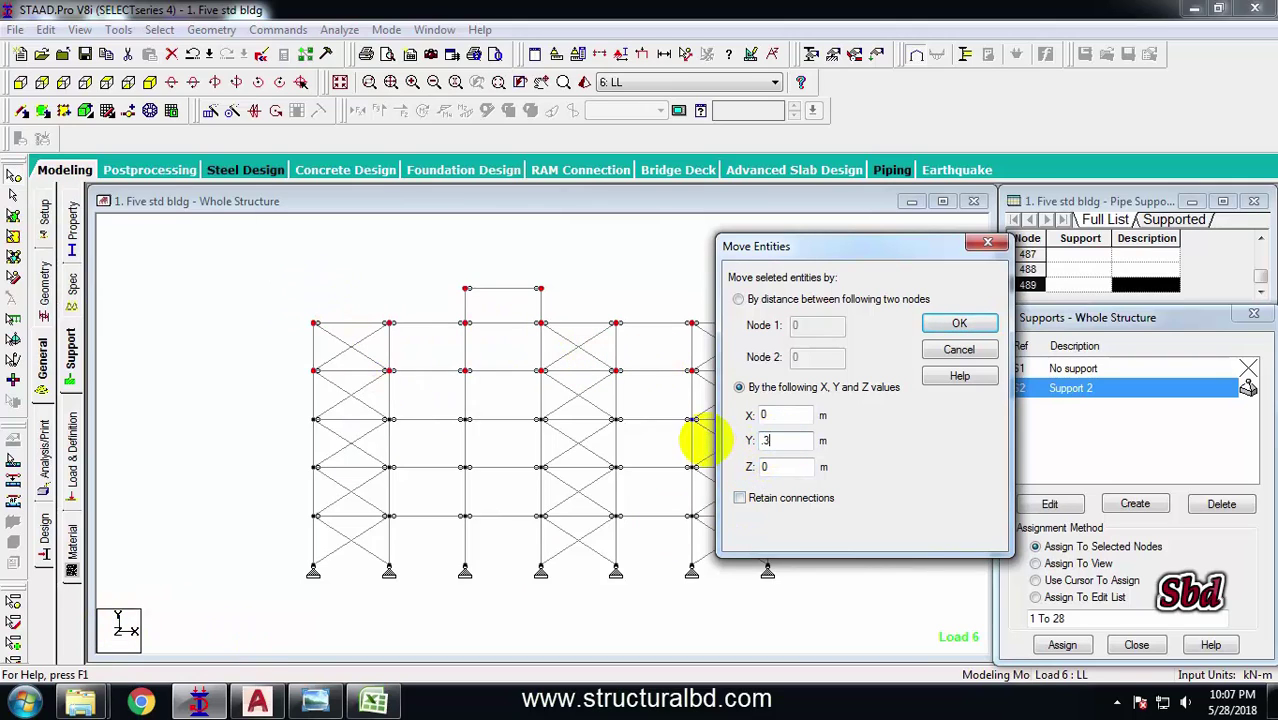
pyautogui.click(957, 330)
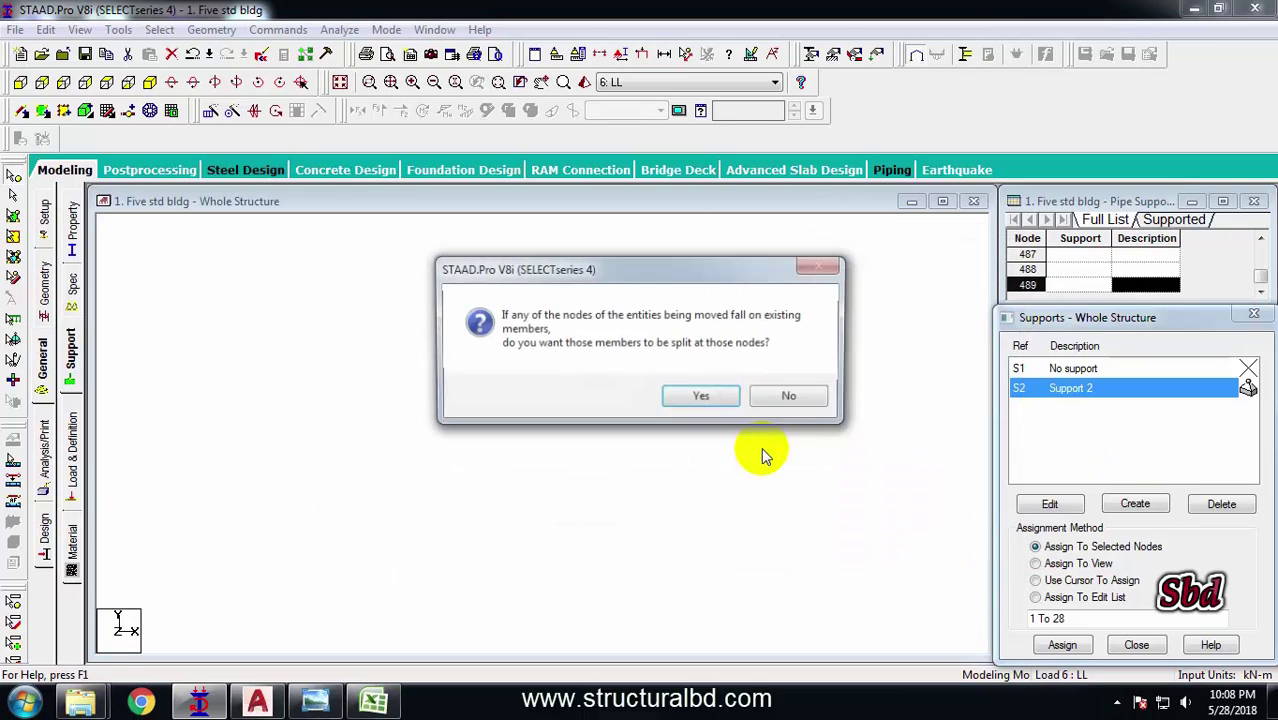
pyautogui.click(695, 398)
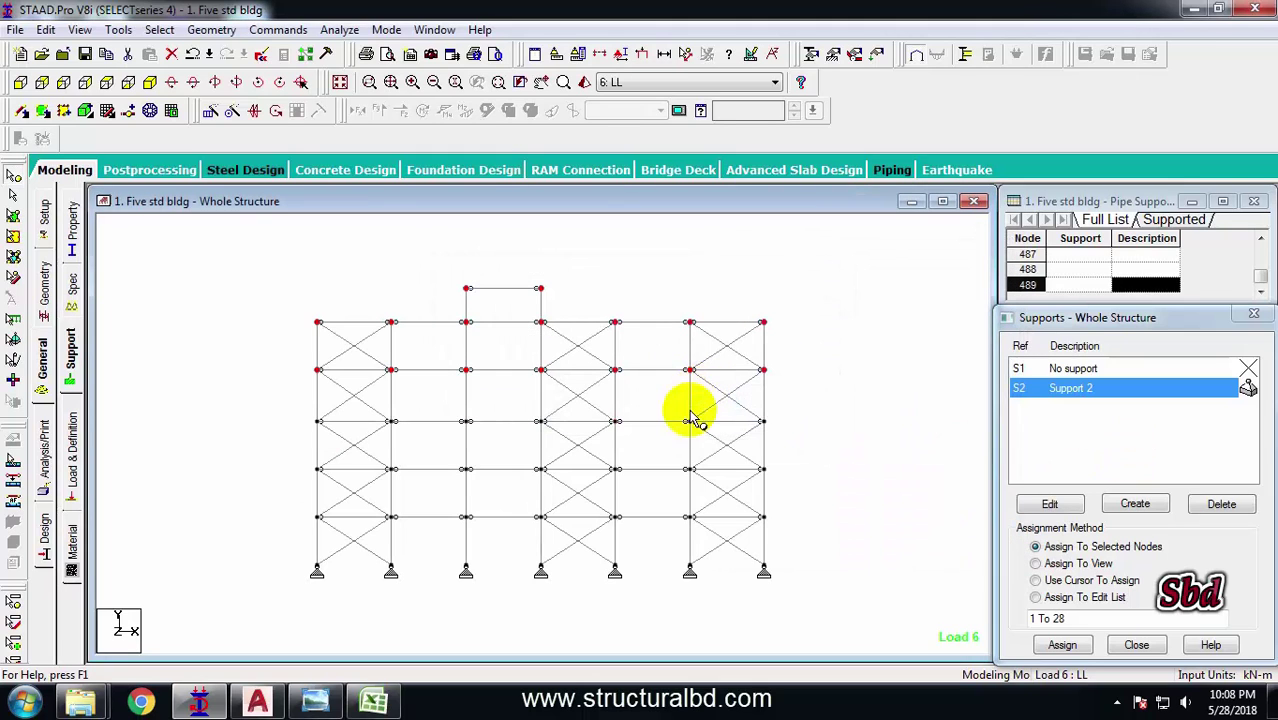
# - Check the lengths of the outer column's fourth-, fifth- and third-storey members
pyautogui.doubleClick(766, 397)
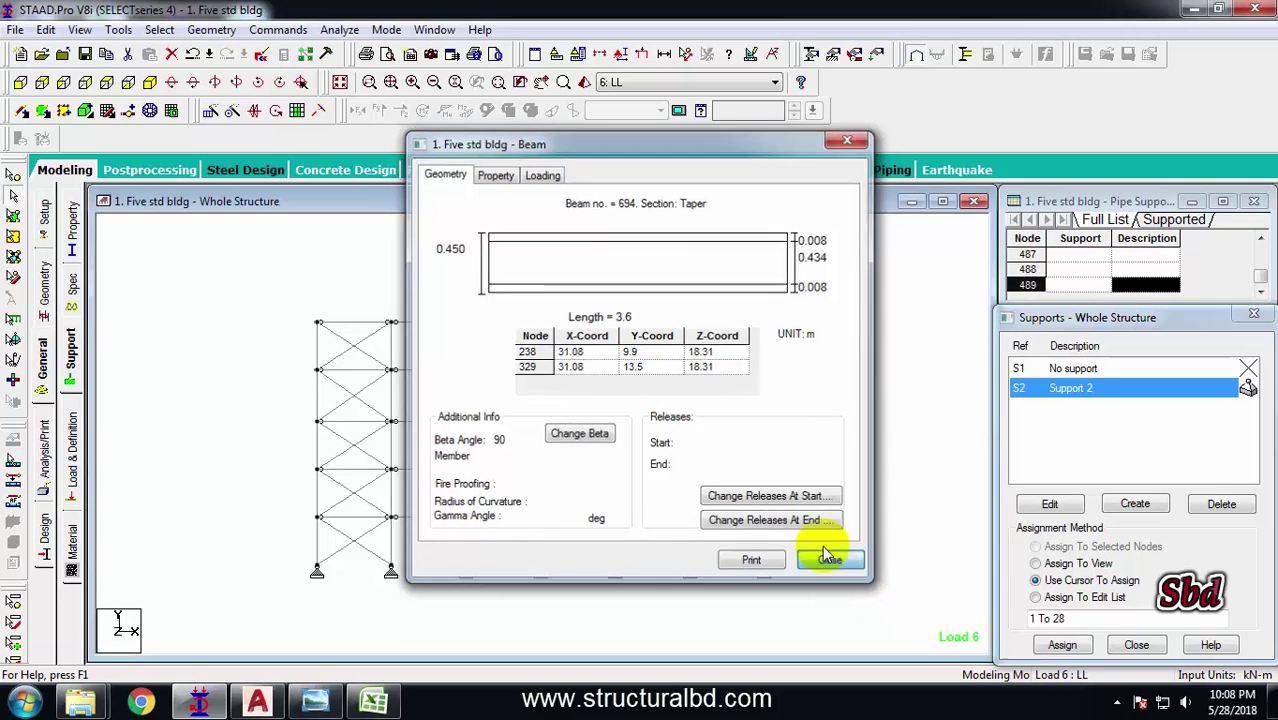
pyautogui.click(829, 558)
pyautogui.doubleClick(764, 342)
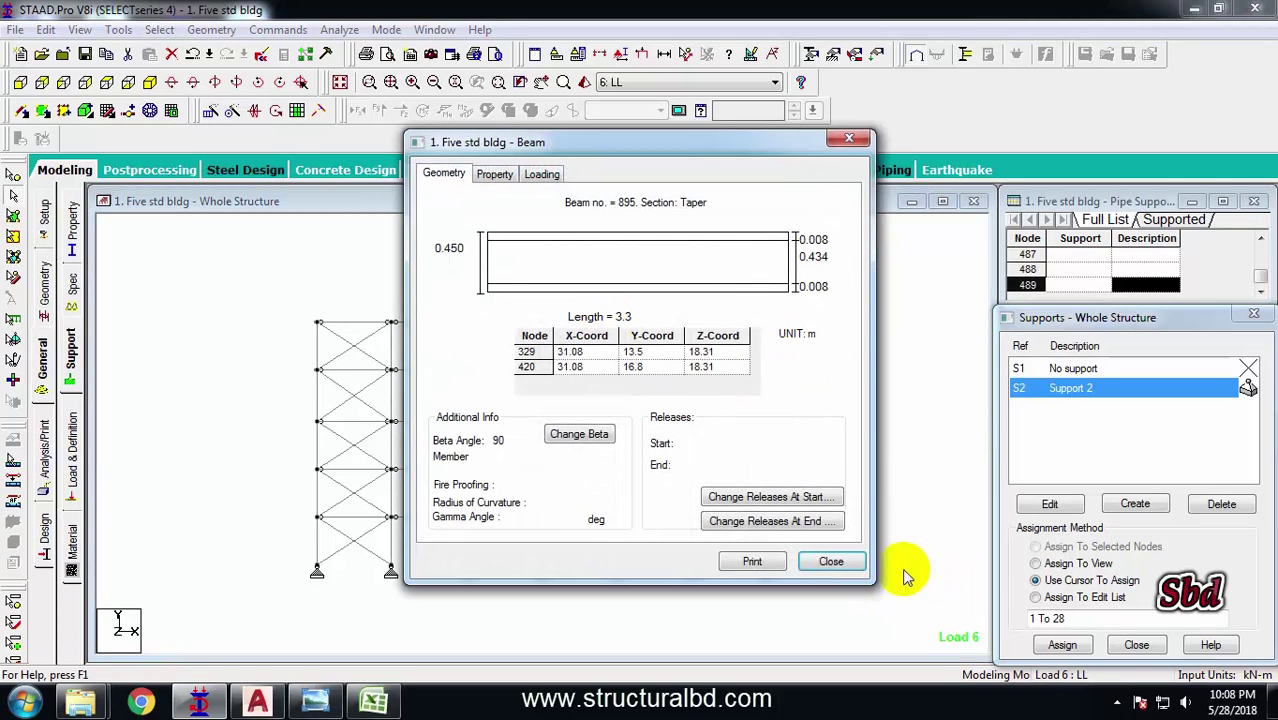
pyautogui.click(831, 561)
pyautogui.doubleClick(762, 437)
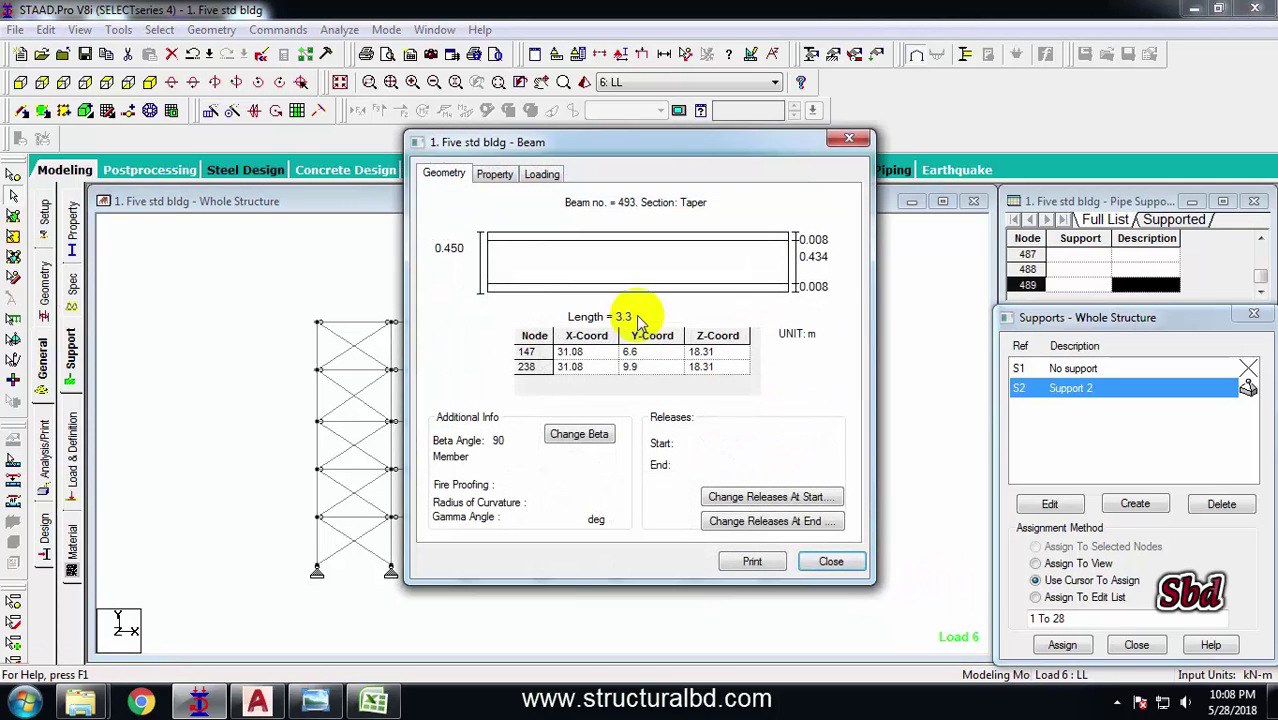
pyautogui.click(831, 561)
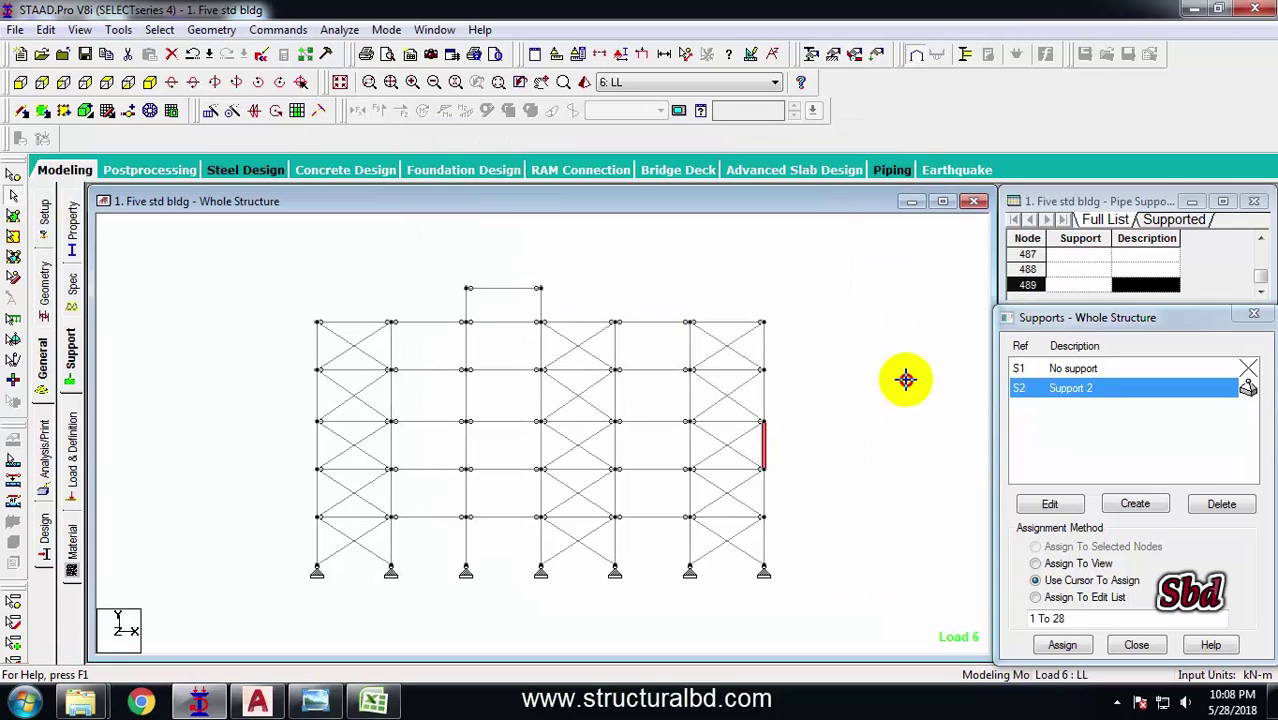
pyautogui.click(905, 378)
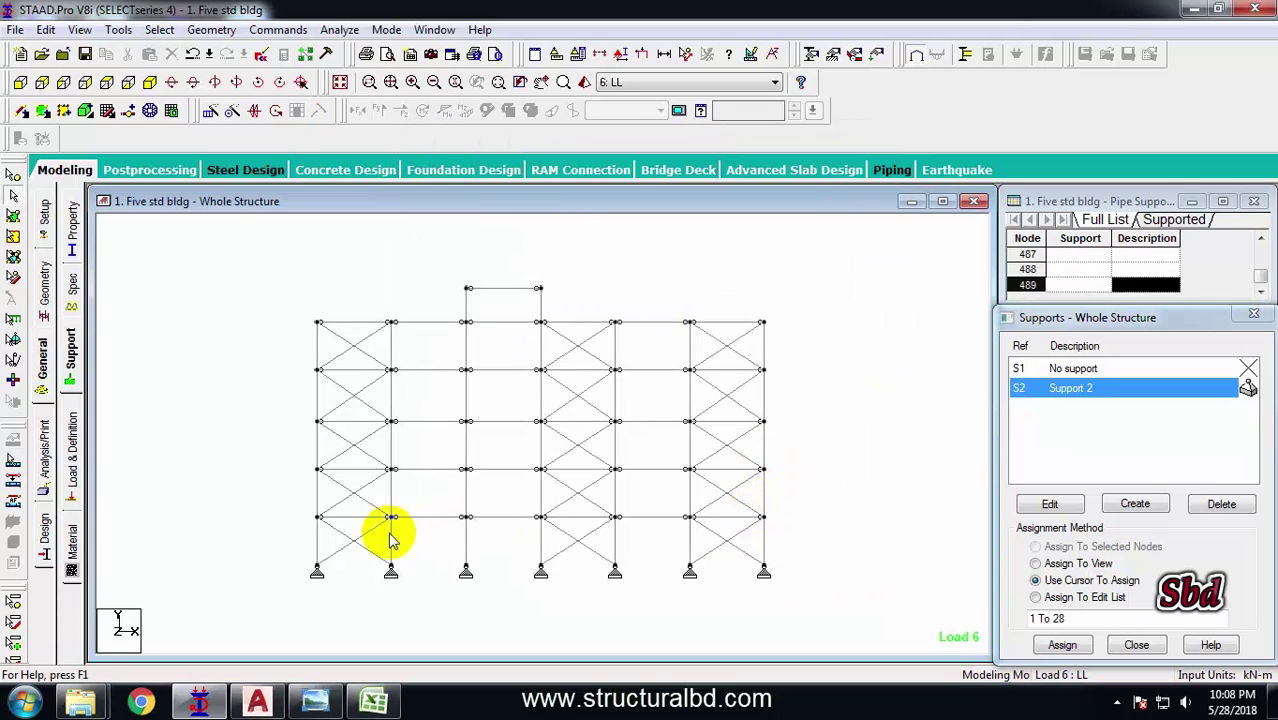
pyautogui.click(13, 175)
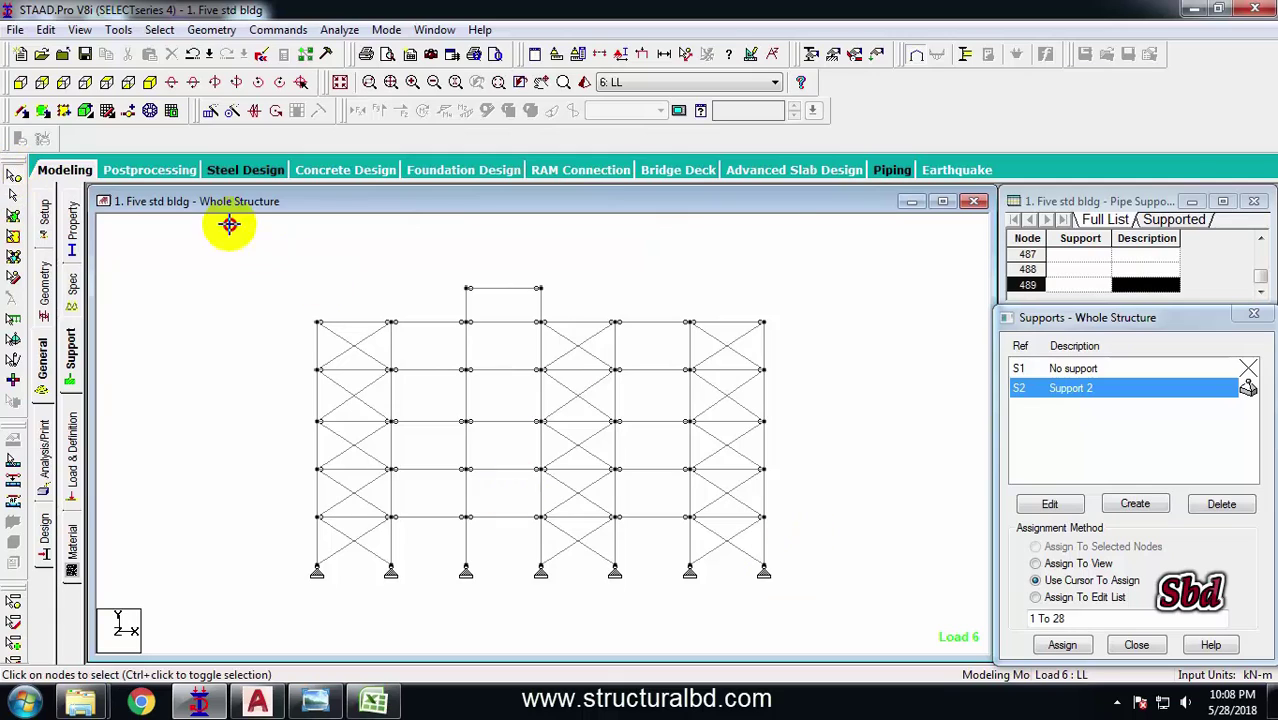
pyautogui.hotkey('ctrl', 'a')
pyautogui.rightClick(814, 372)
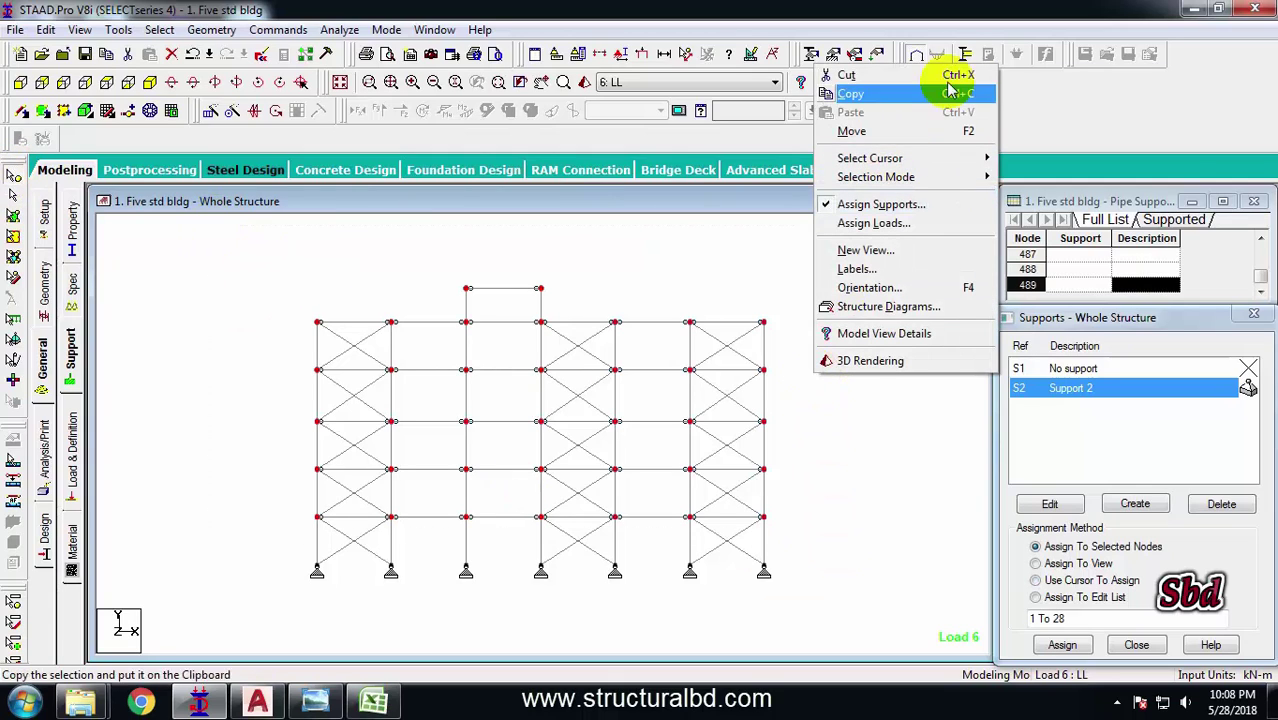
pyautogui.click(665, 262)
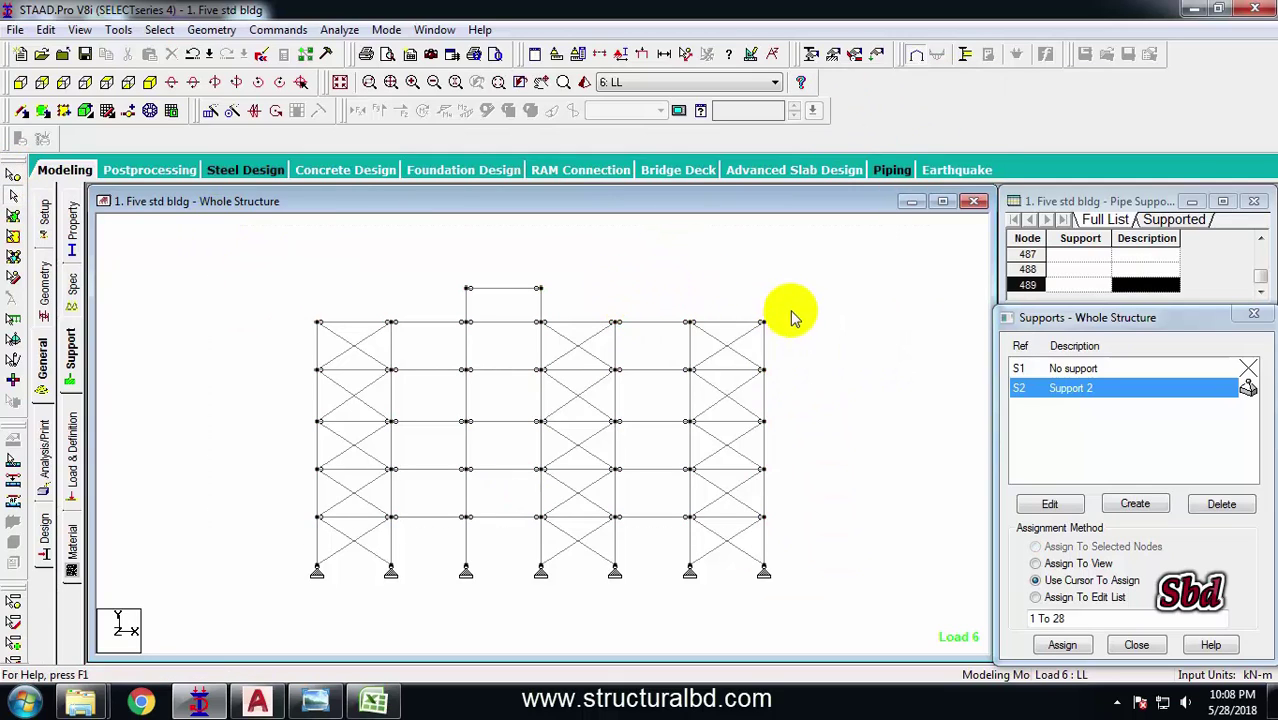
pyautogui.scroll(3, 608, 365)
pyautogui.scroll(-2, 700, 455)
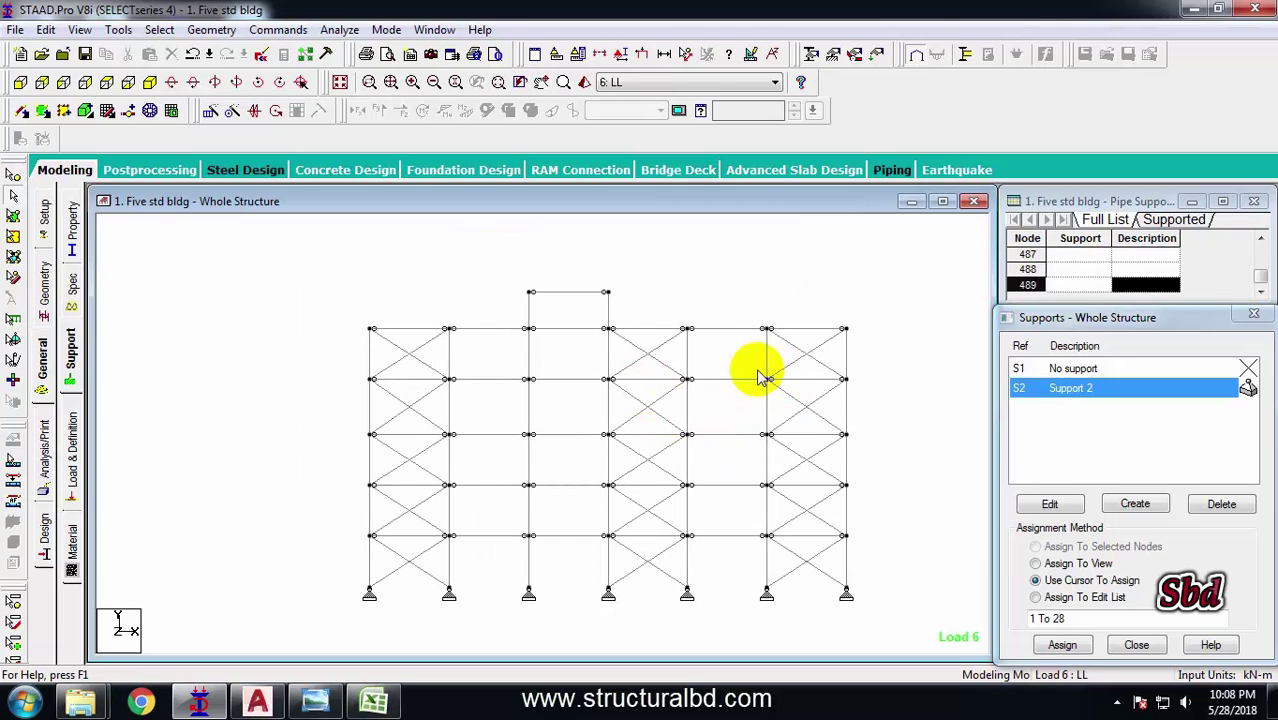
pyautogui.scroll(2, 481, 314)
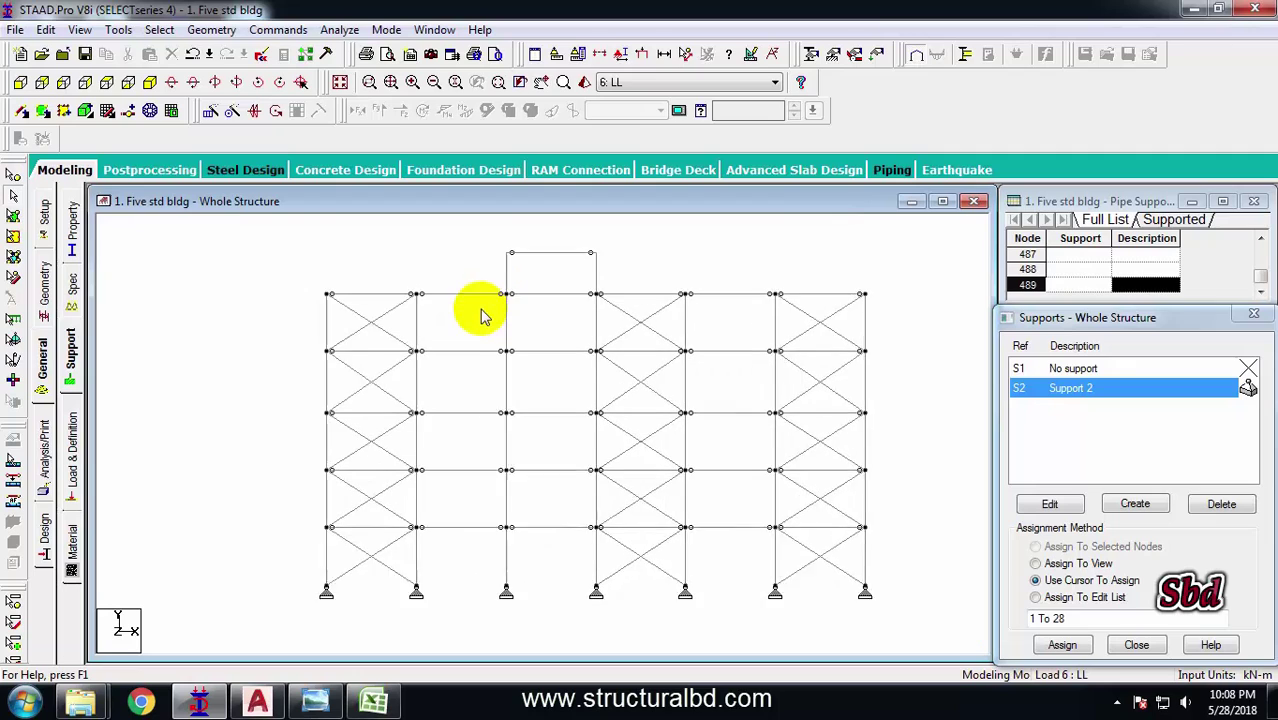
pyautogui.scroll(-1, 612, 372)
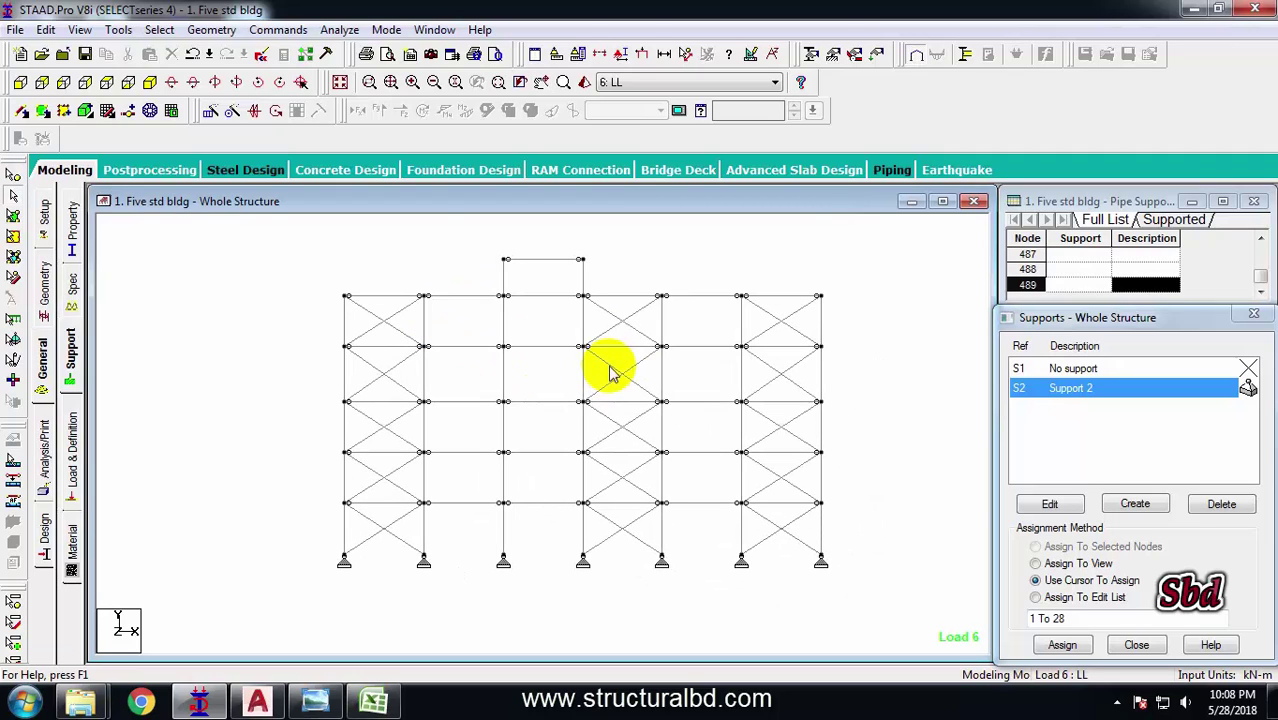
pyautogui.scroll(-1, 580, 385)
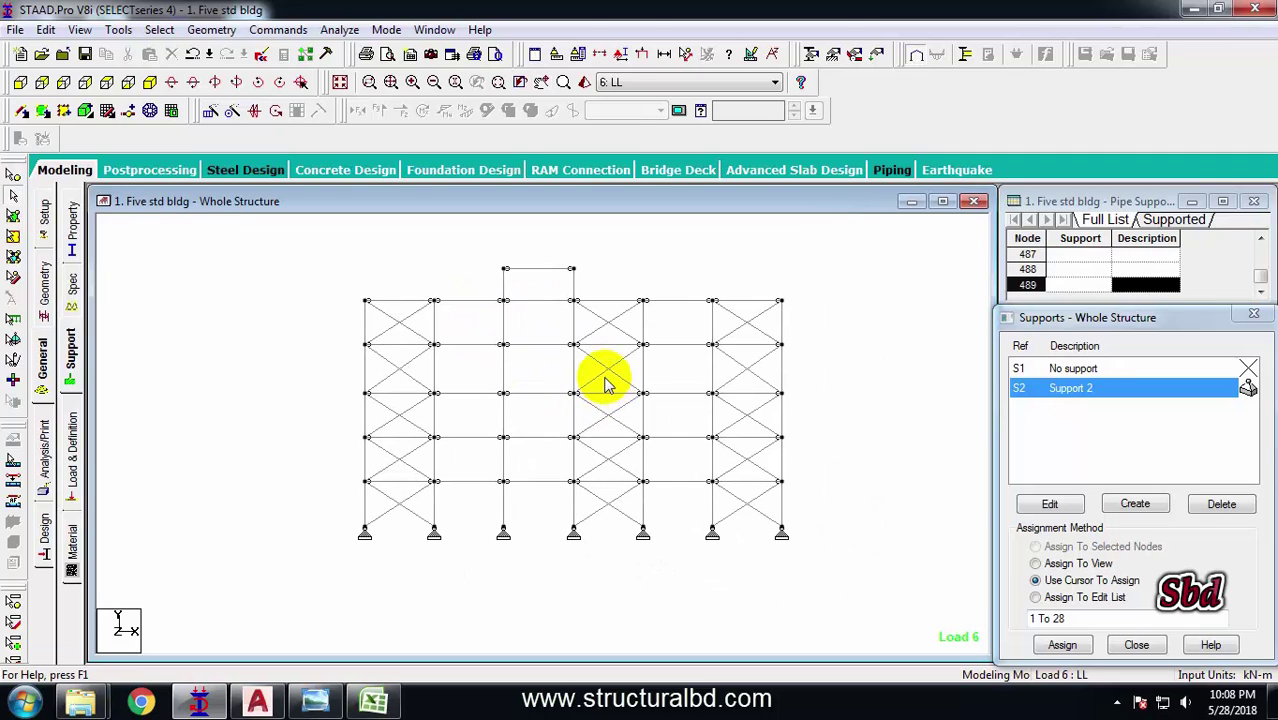
pyautogui.click(1140, 700)
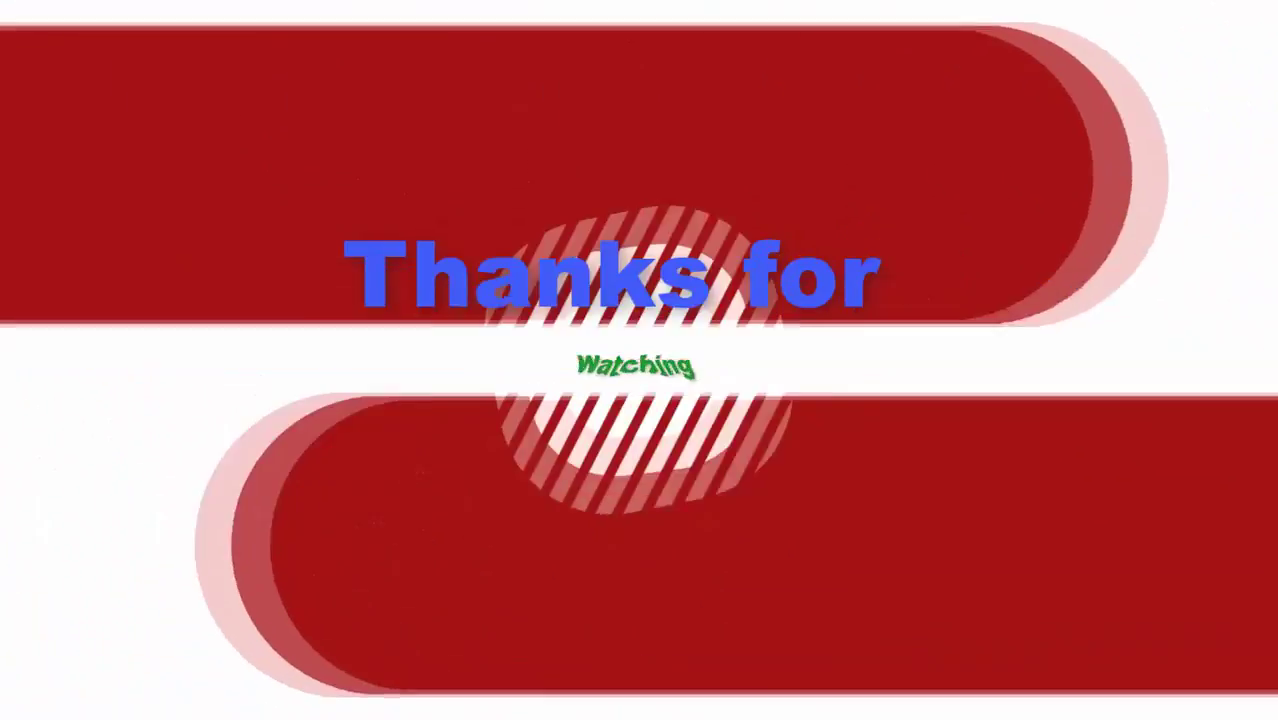